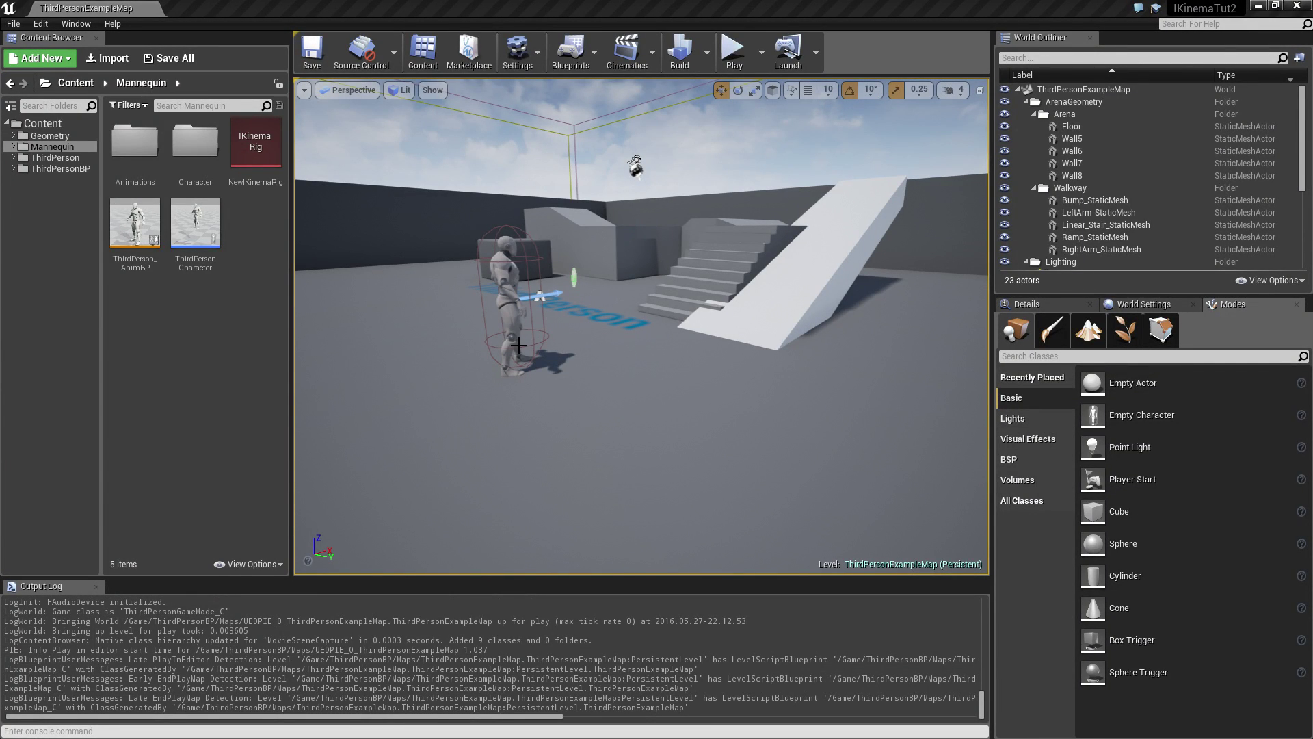
# Play-test the level, running the character up and down the ramp and standing on its edge to check foot placement, and end the session.
pyautogui.moveTo(518, 345); pyautogui.dragTo(547, 354, button='right')
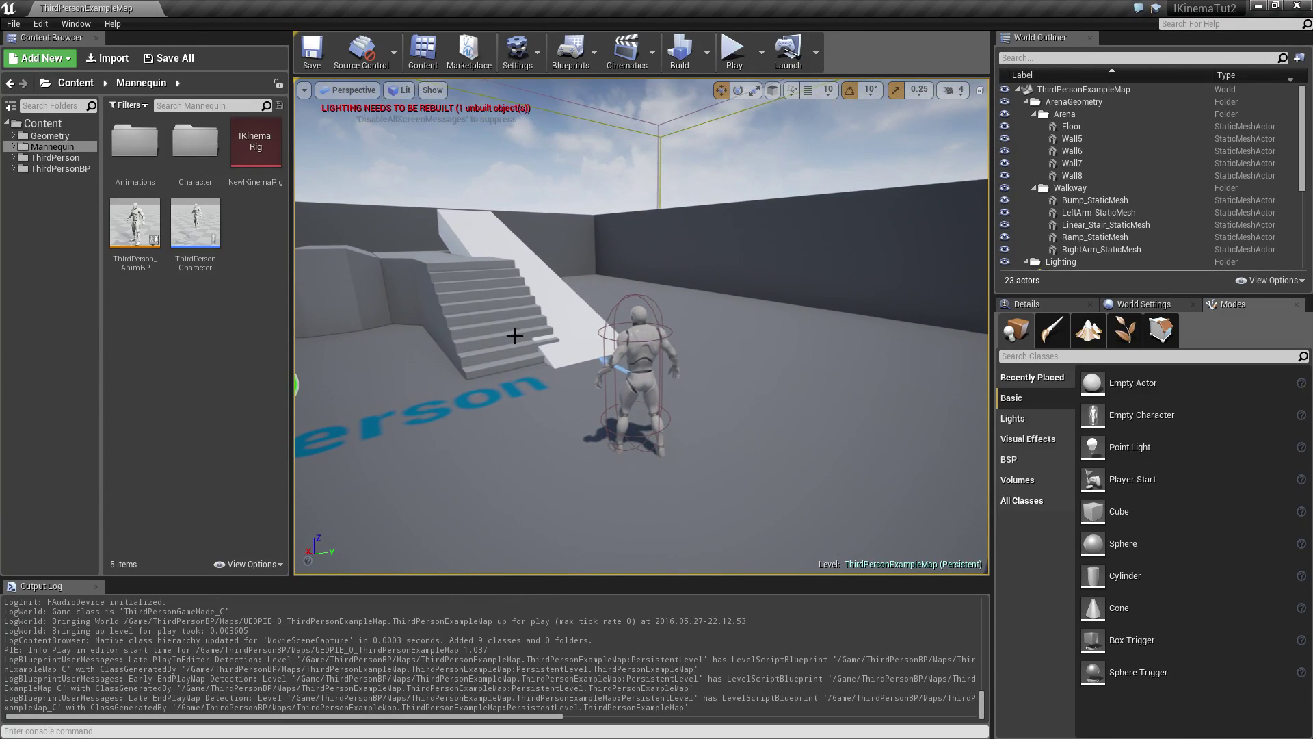
pyautogui.click(732, 55)
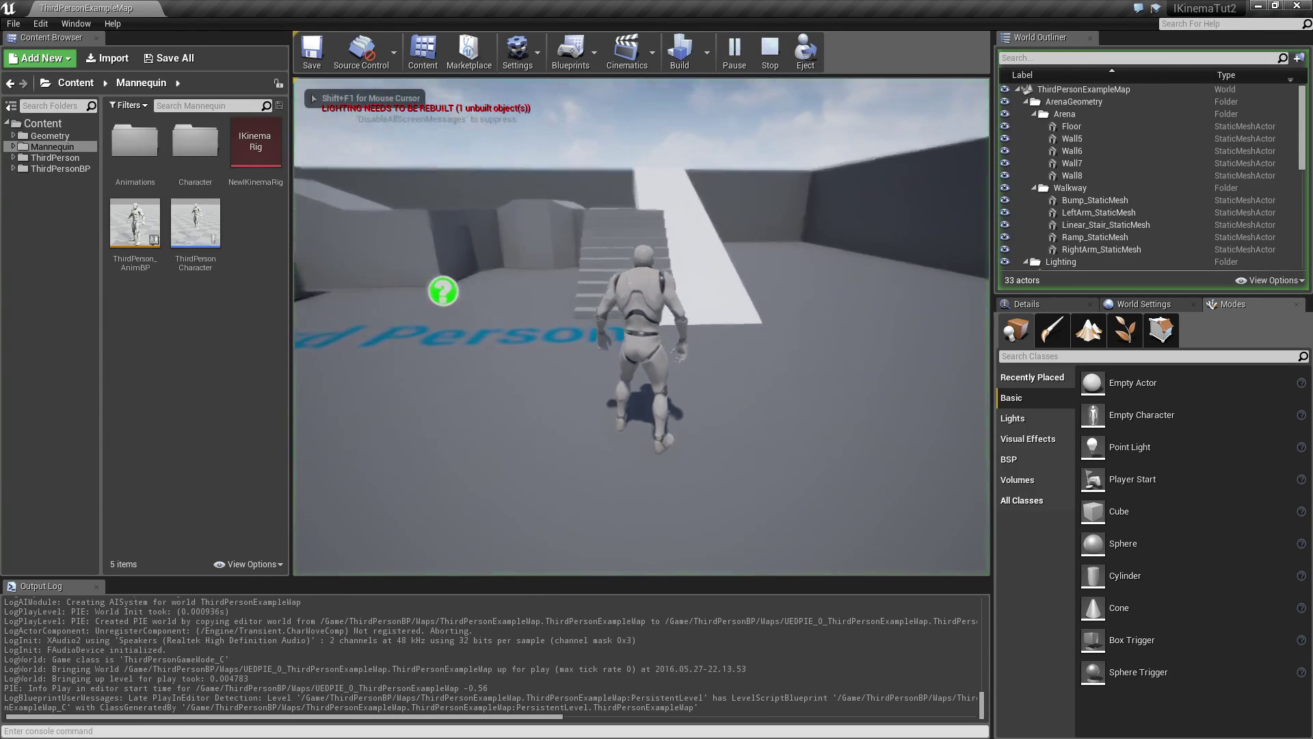
pyautogui.press('w')
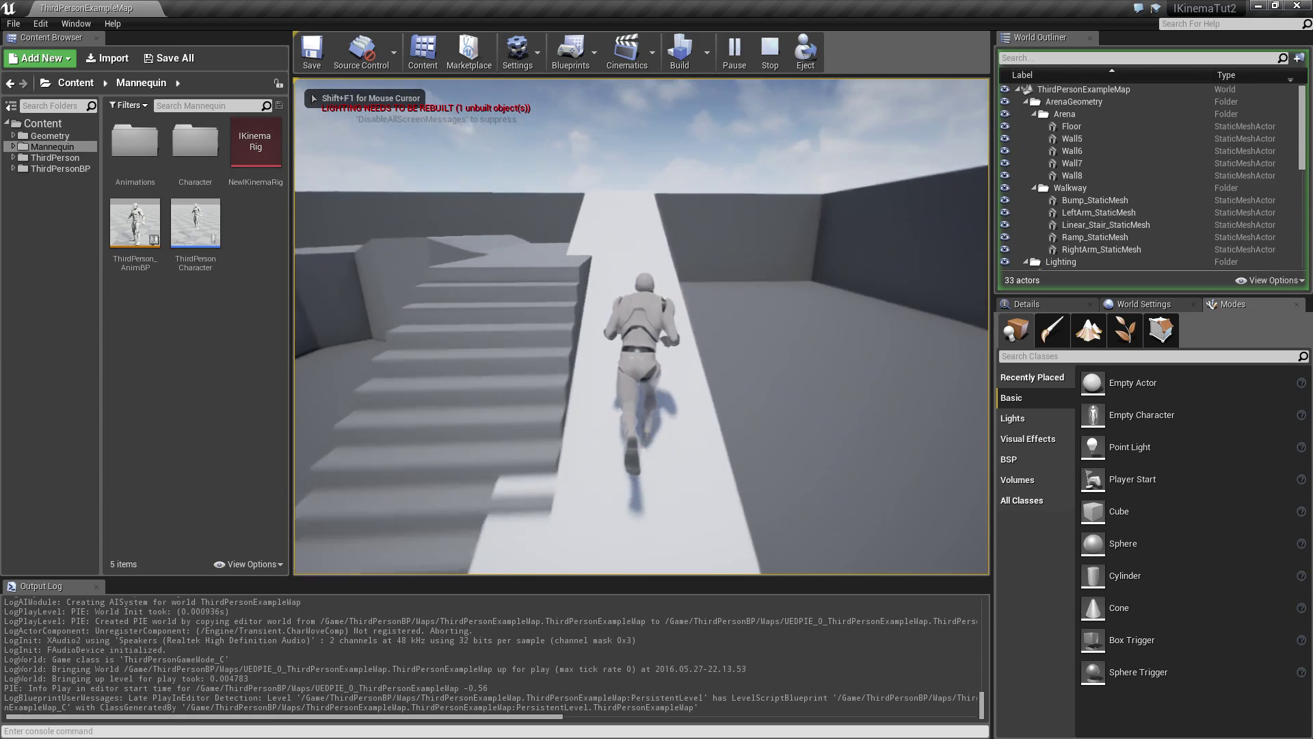
pyautogui.press('w')
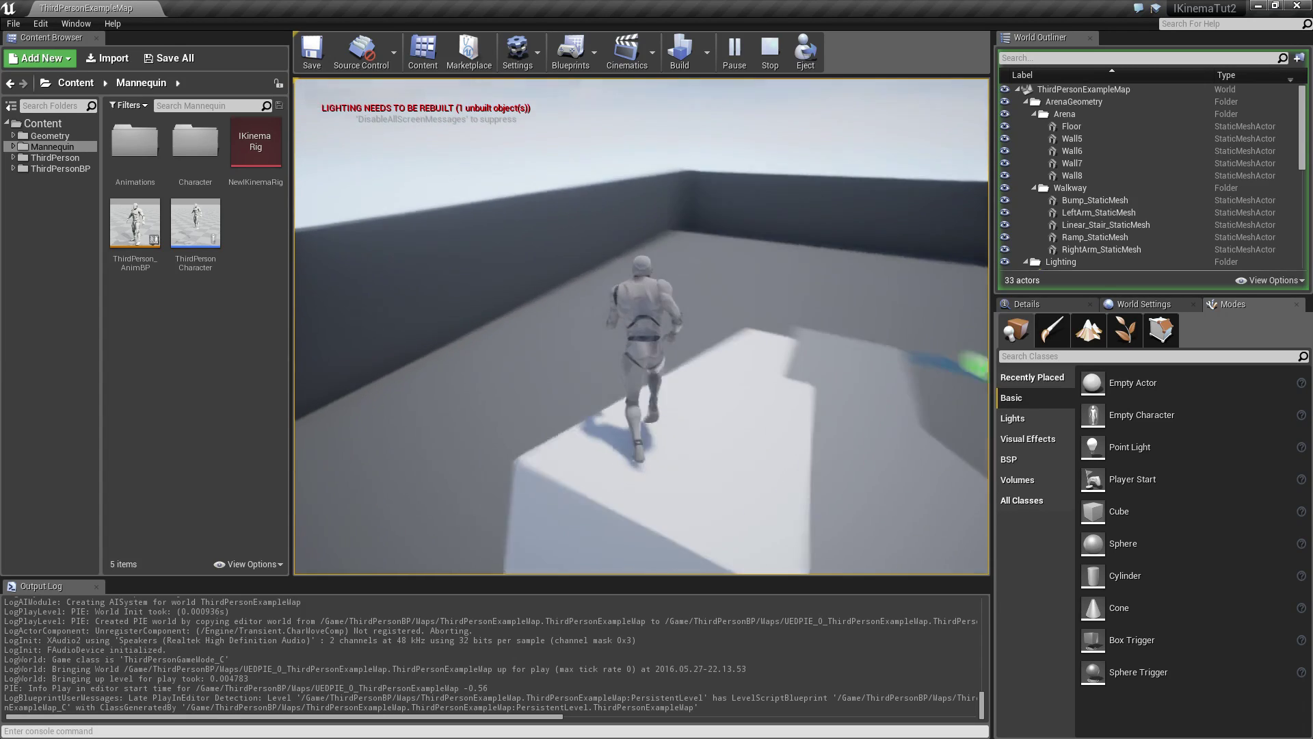
pyautogui.press('w')
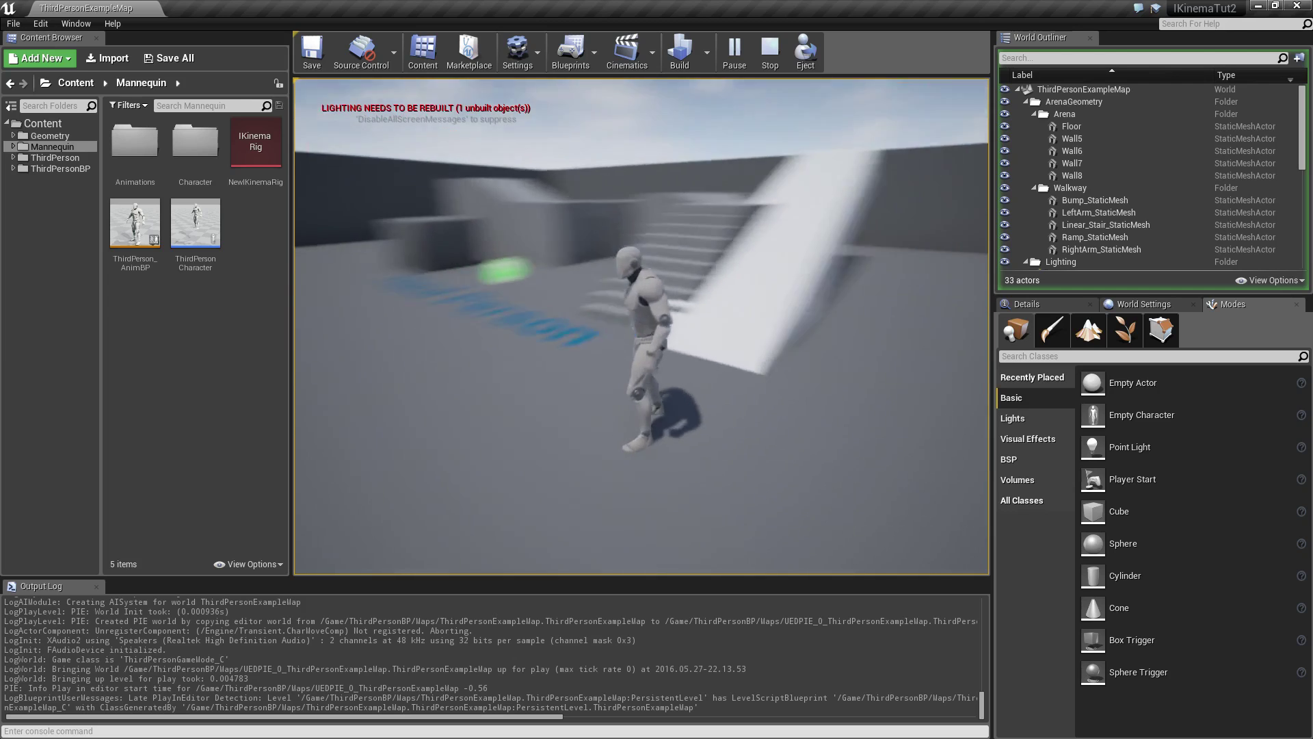
pyautogui.press('w')
pyautogui.press('d')
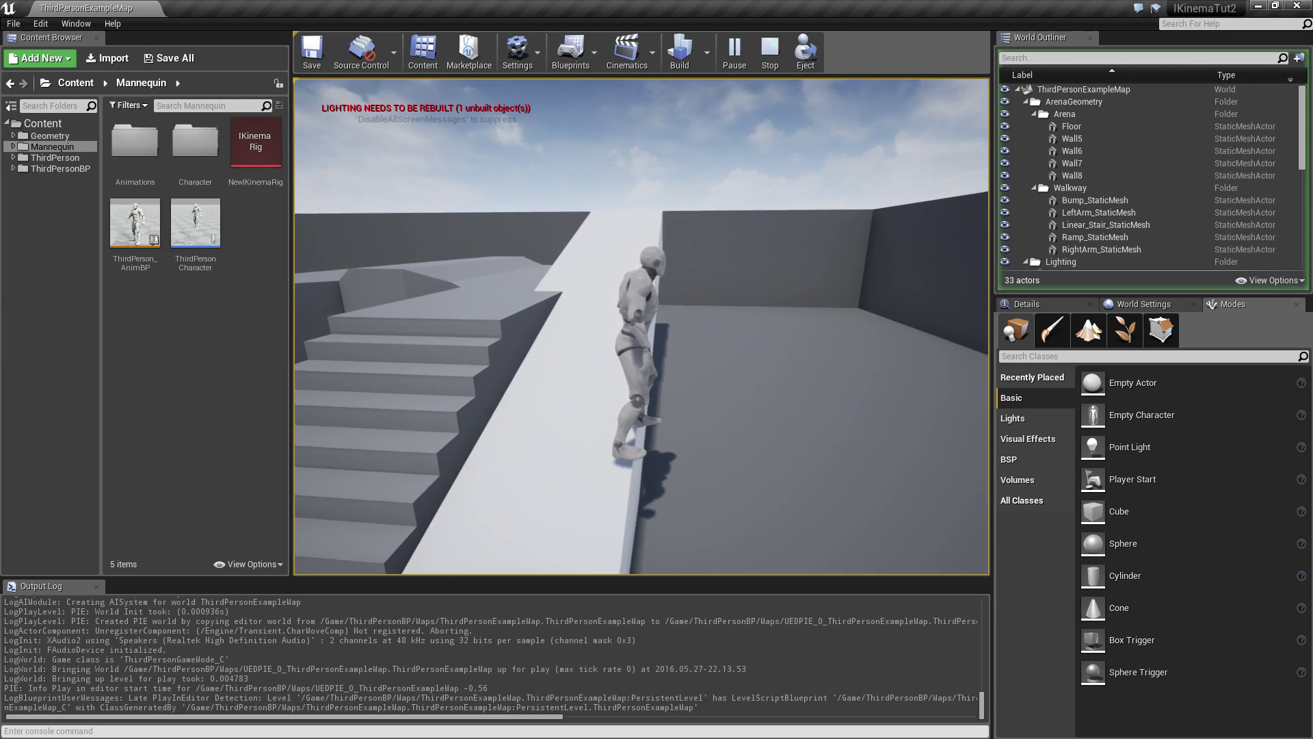
pyautogui.press('s')
pyautogui.press('w')
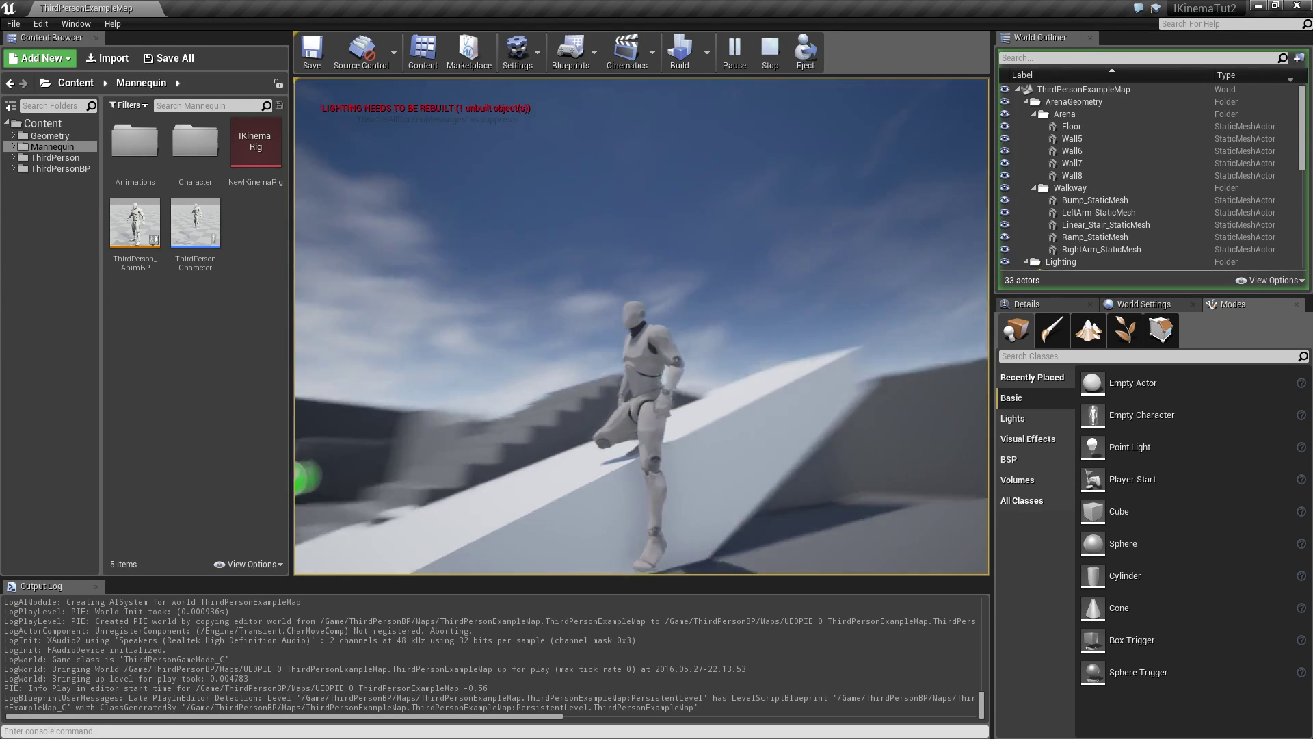
pyautogui.press('w')
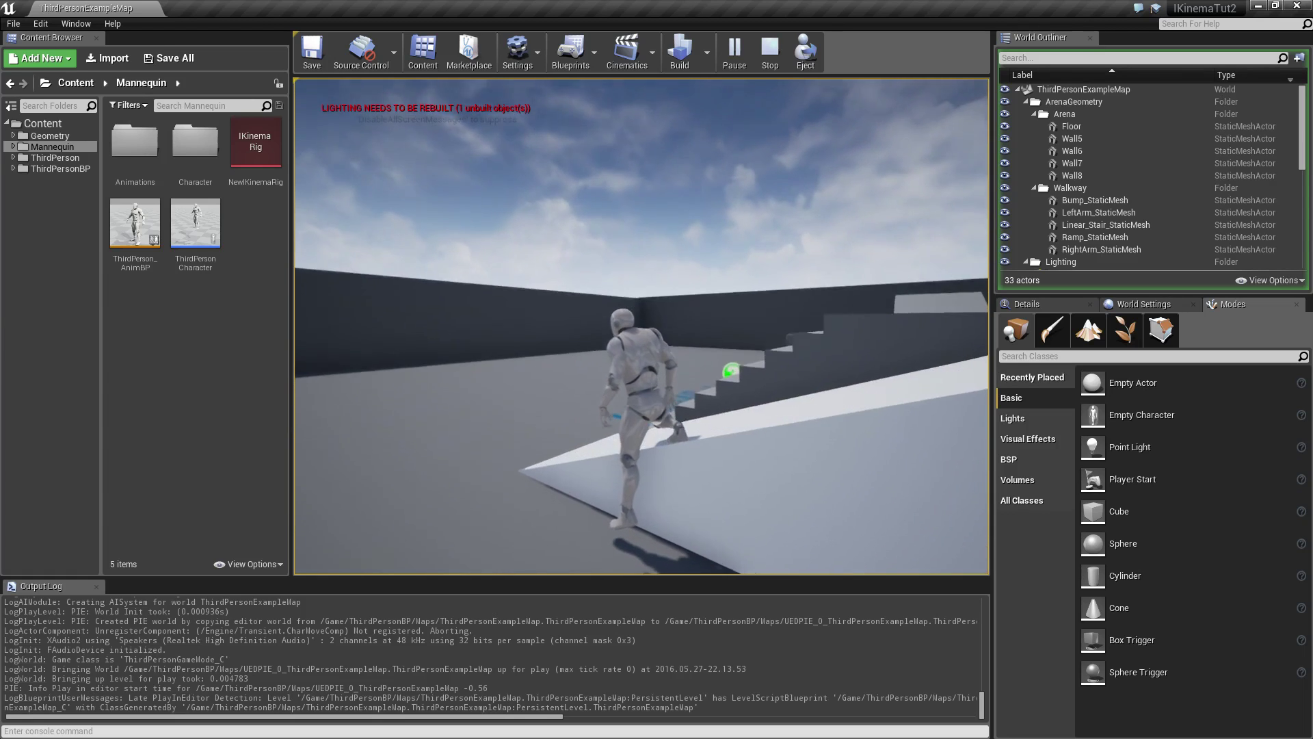
pyautogui.press('w')
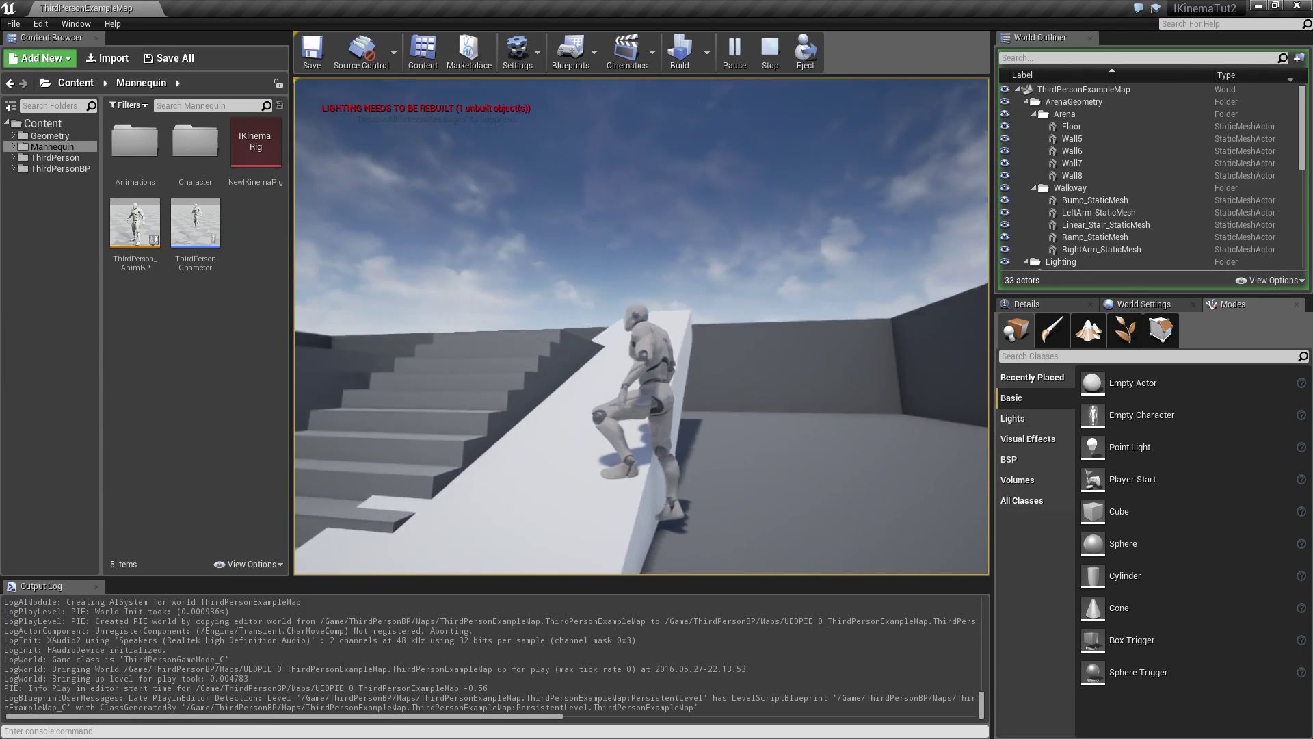
pyautogui.press('s')
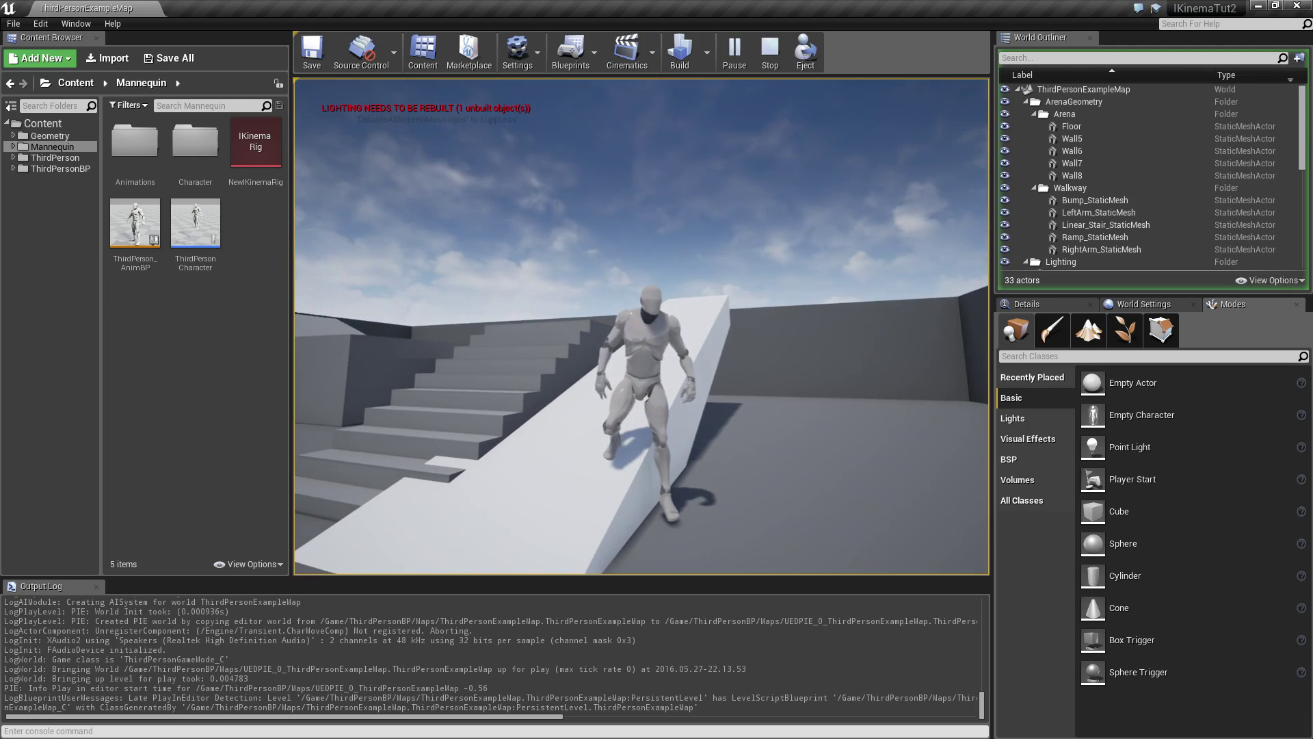
pyautogui.press('s')
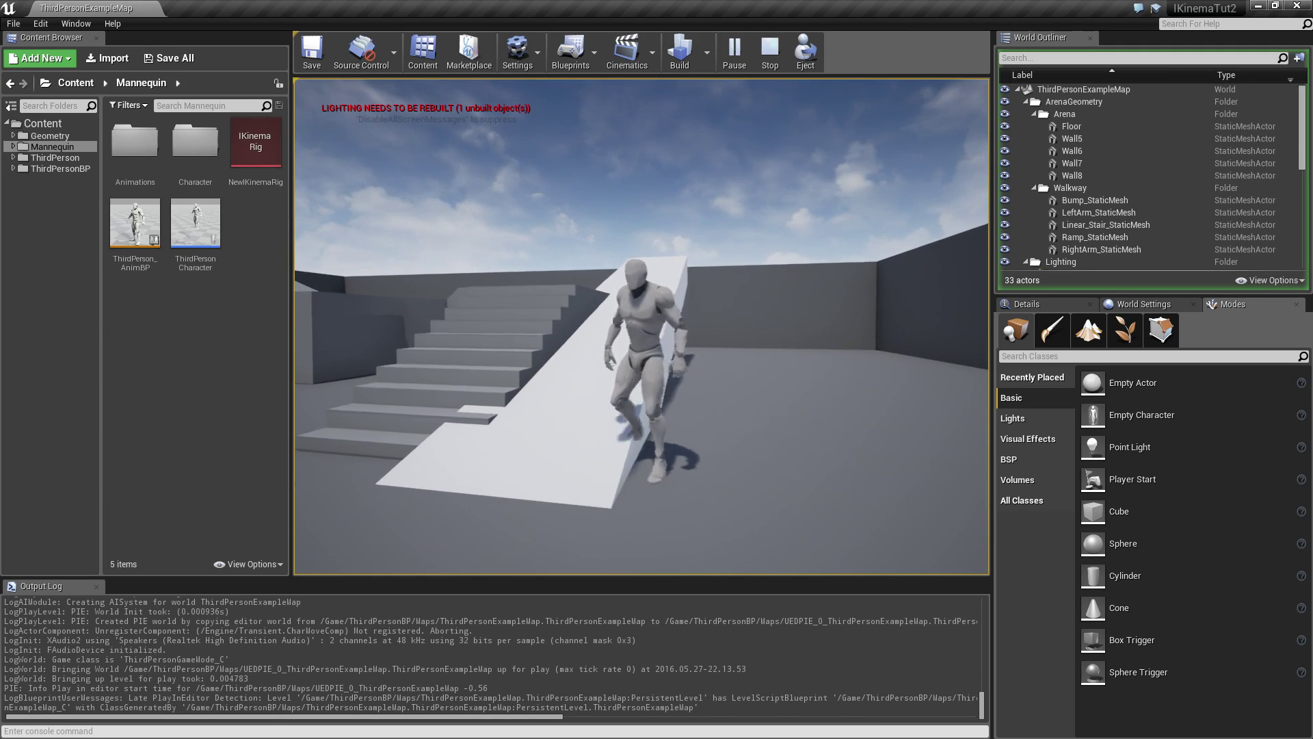
pyautogui.press('w')
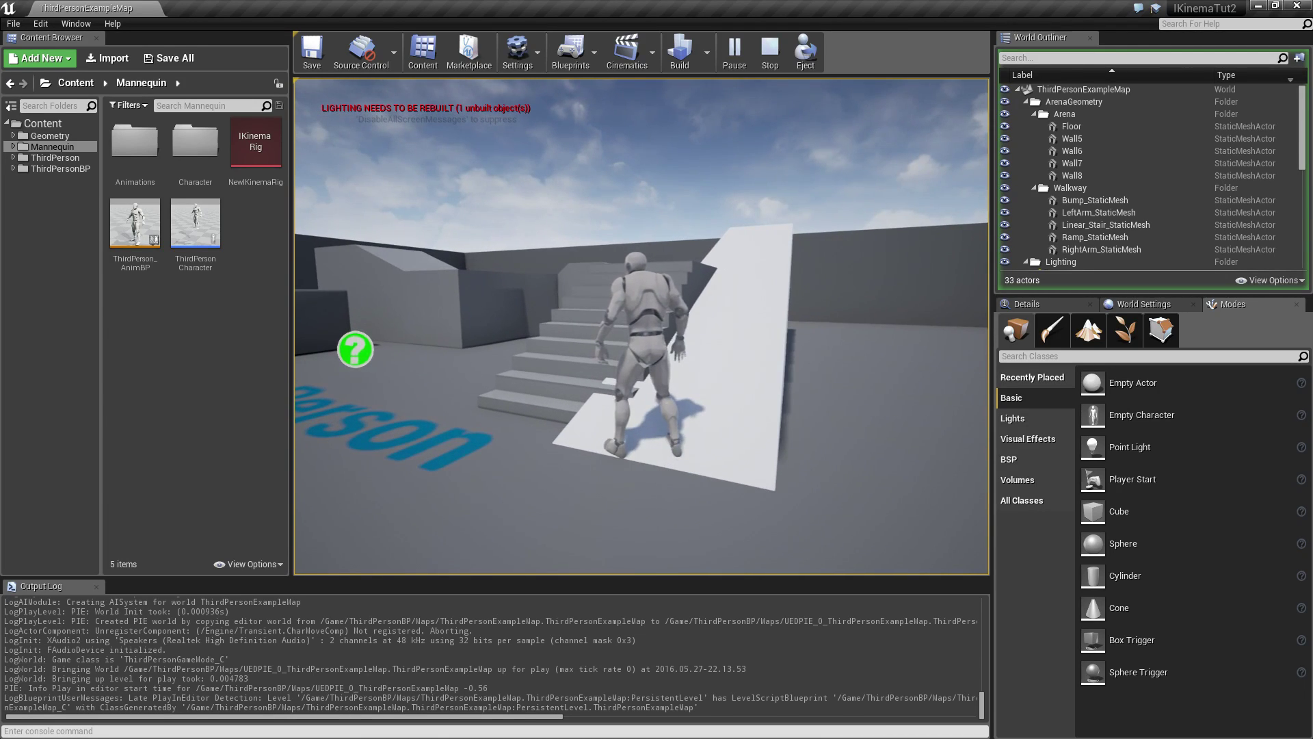
pyautogui.press('Escape')
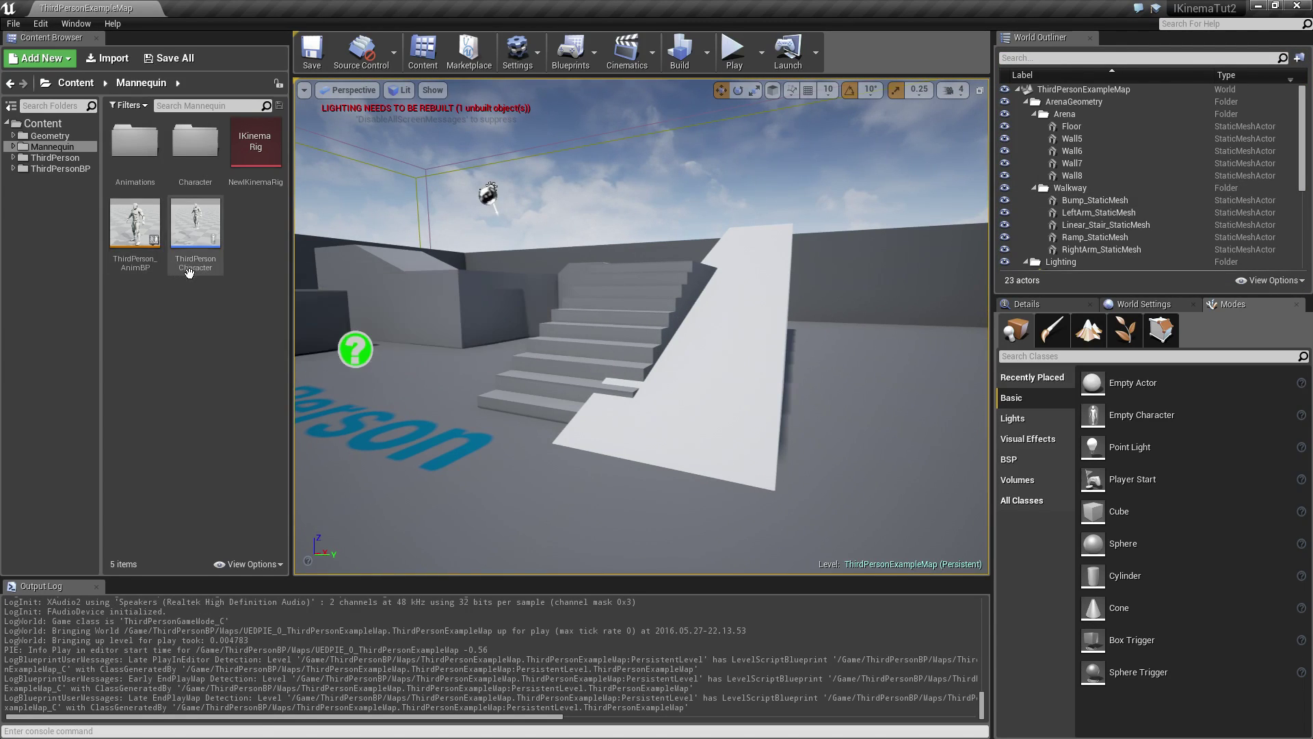
# Open the NewIKinemaRig asset and examine the IK settings of the pelvis bone and the overall rig.
pyautogui.doubleClick(255, 152)
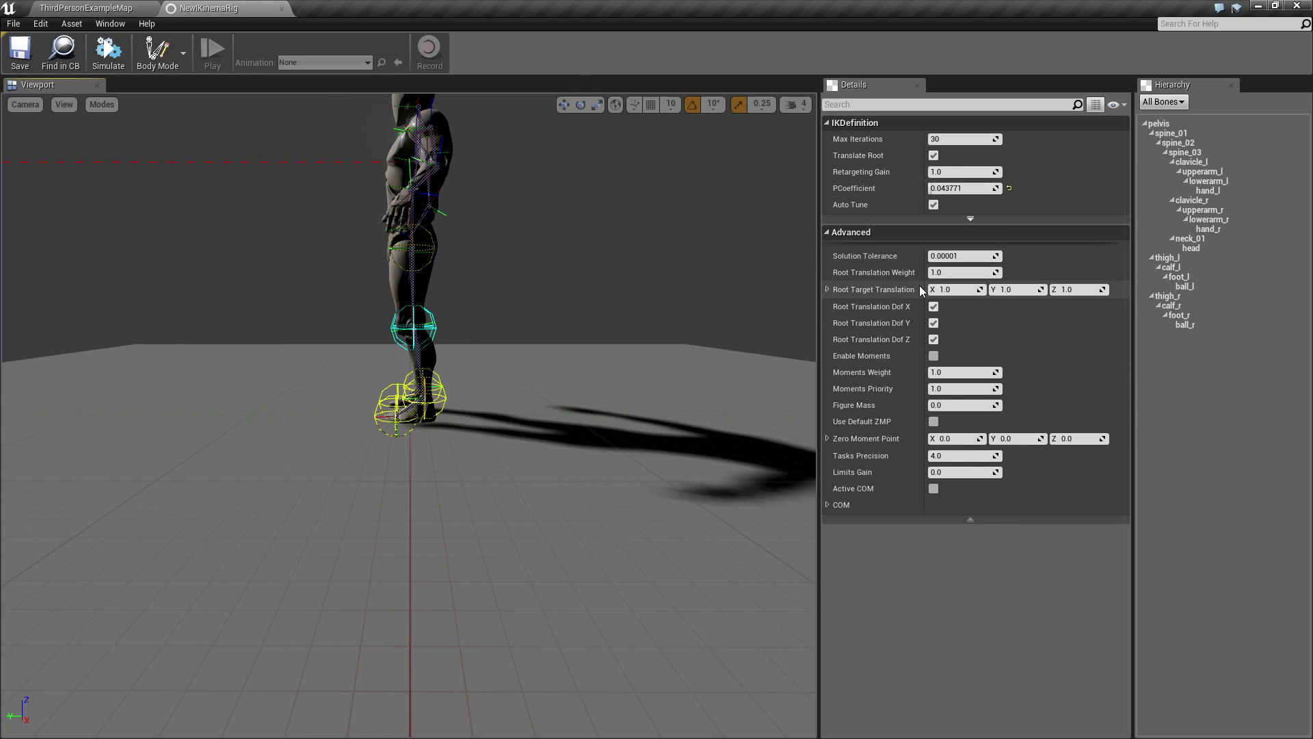
pyautogui.click(1162, 124)
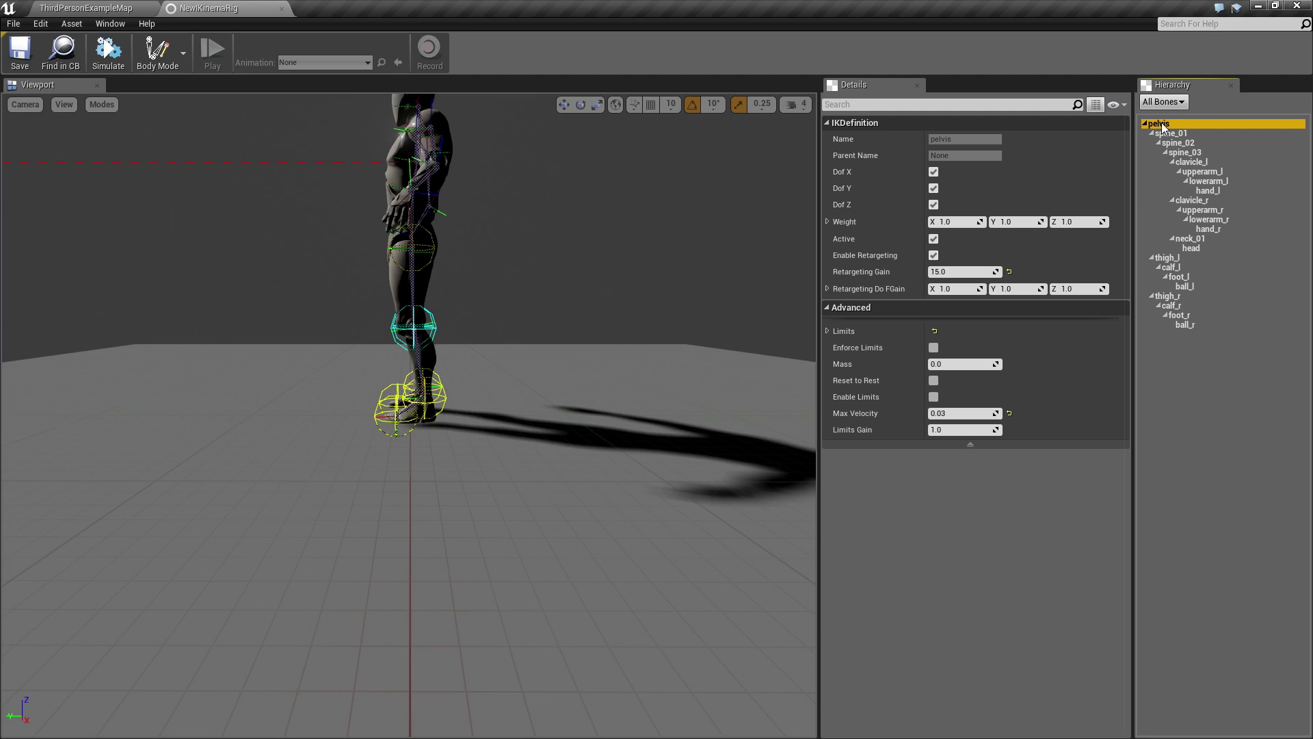
pyautogui.click(634, 219)
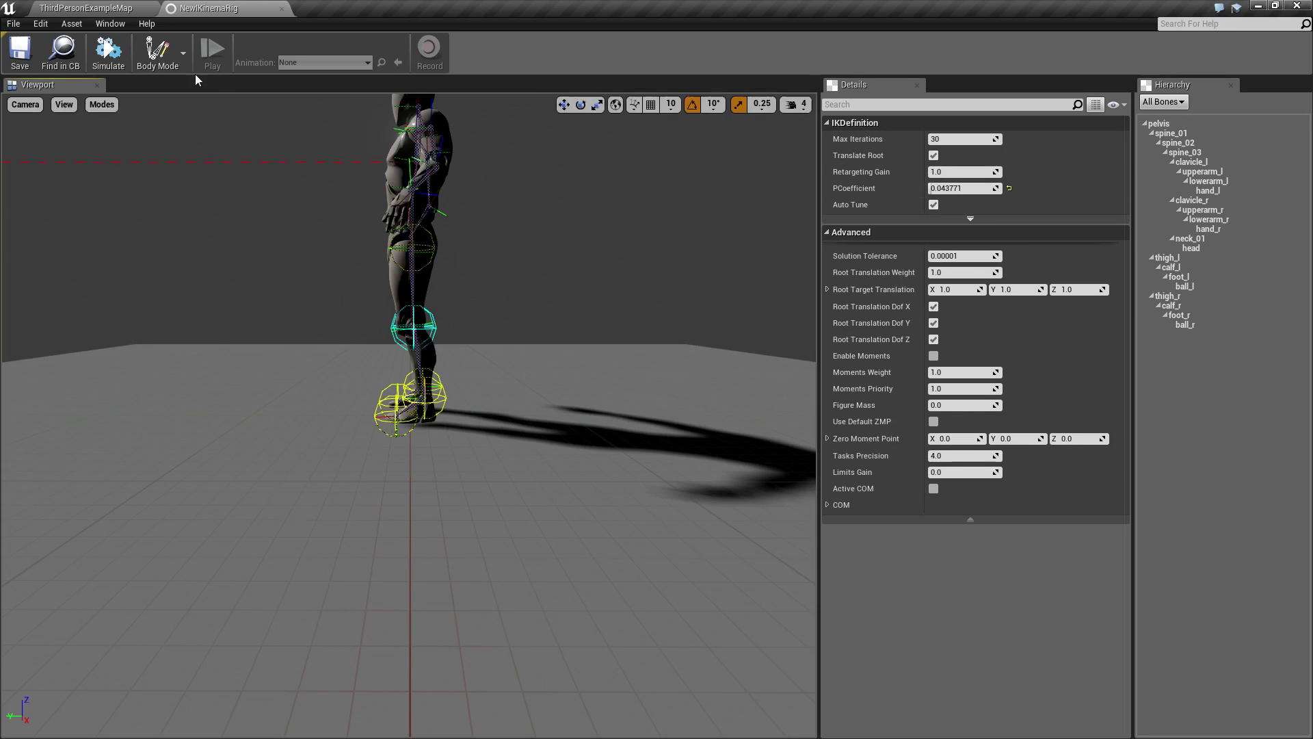
# In ThirdPerson_AnimBP, set the Line Trace Scale of the IKinema Foot Placement Behaviour node to 0.5.
pyautogui.click(87, 8)
pyautogui.doubleClick(146, 239)
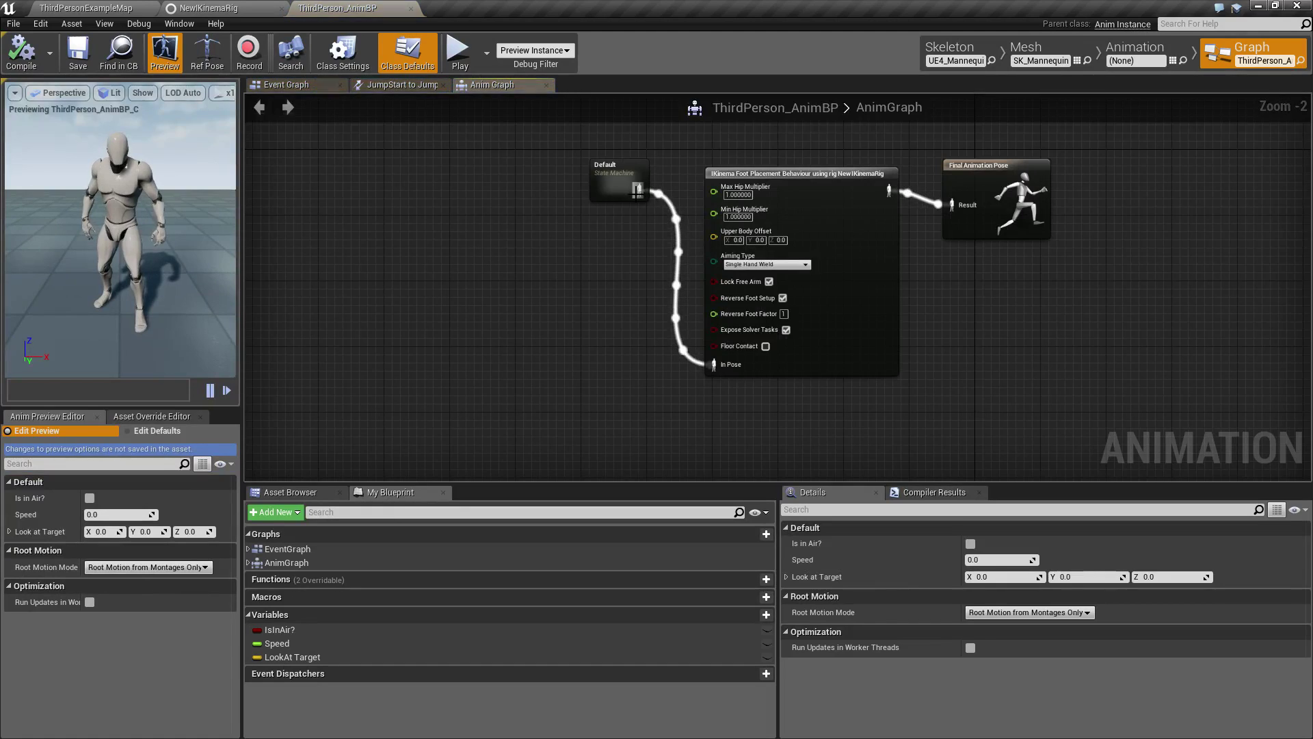
pyautogui.click(821, 342)
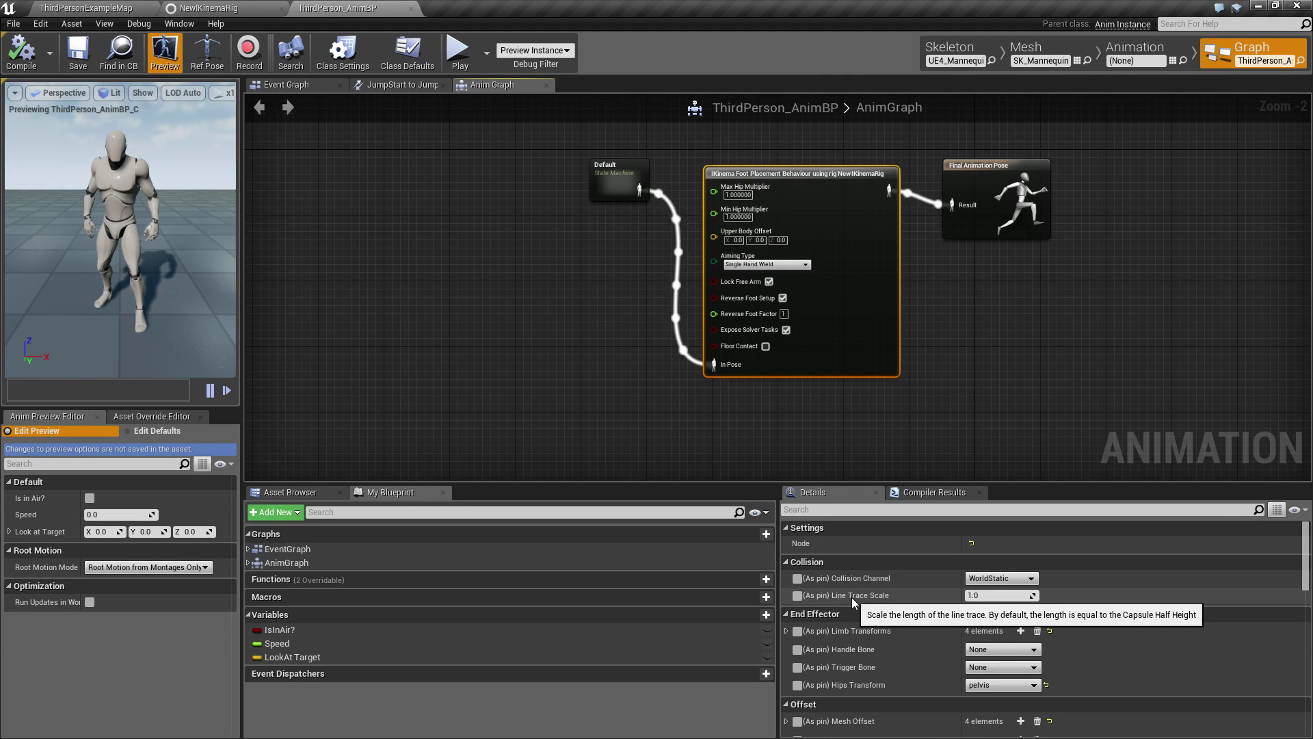
pyautogui.click(995, 595)
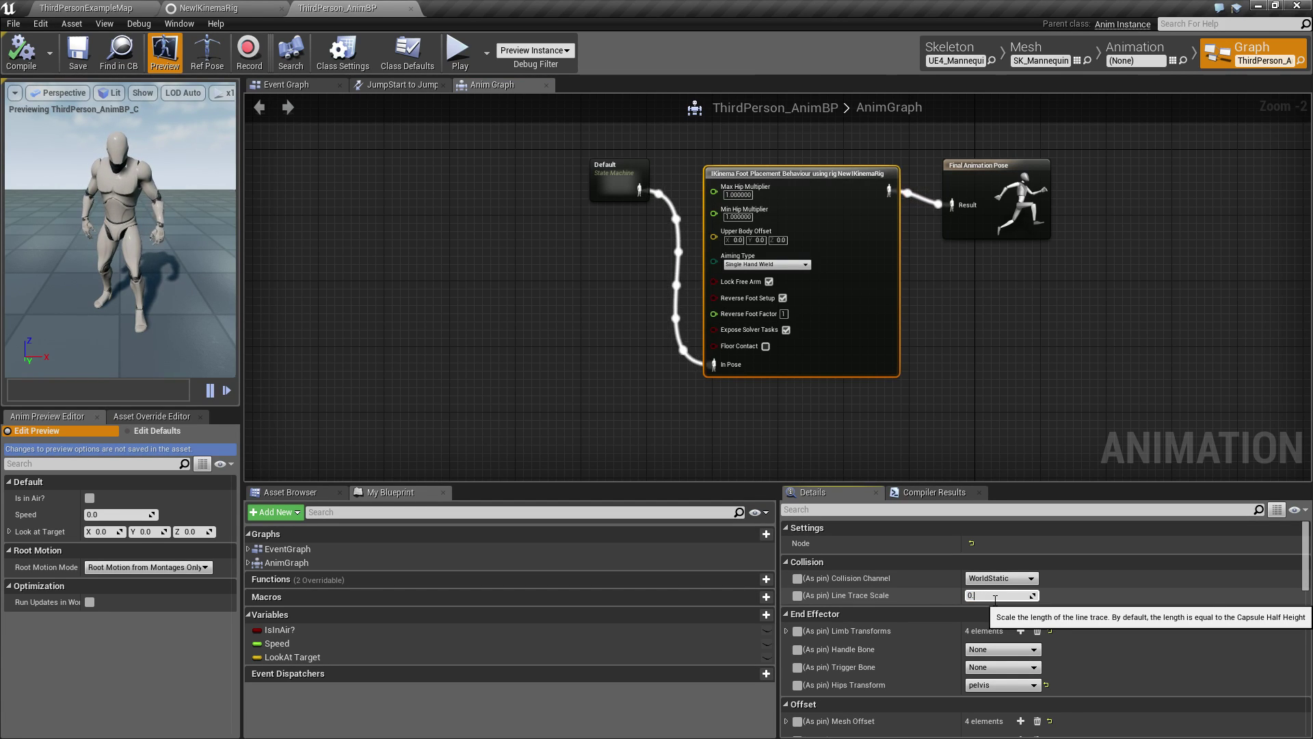
pyautogui.write('0.5')
pyautogui.press('Return')
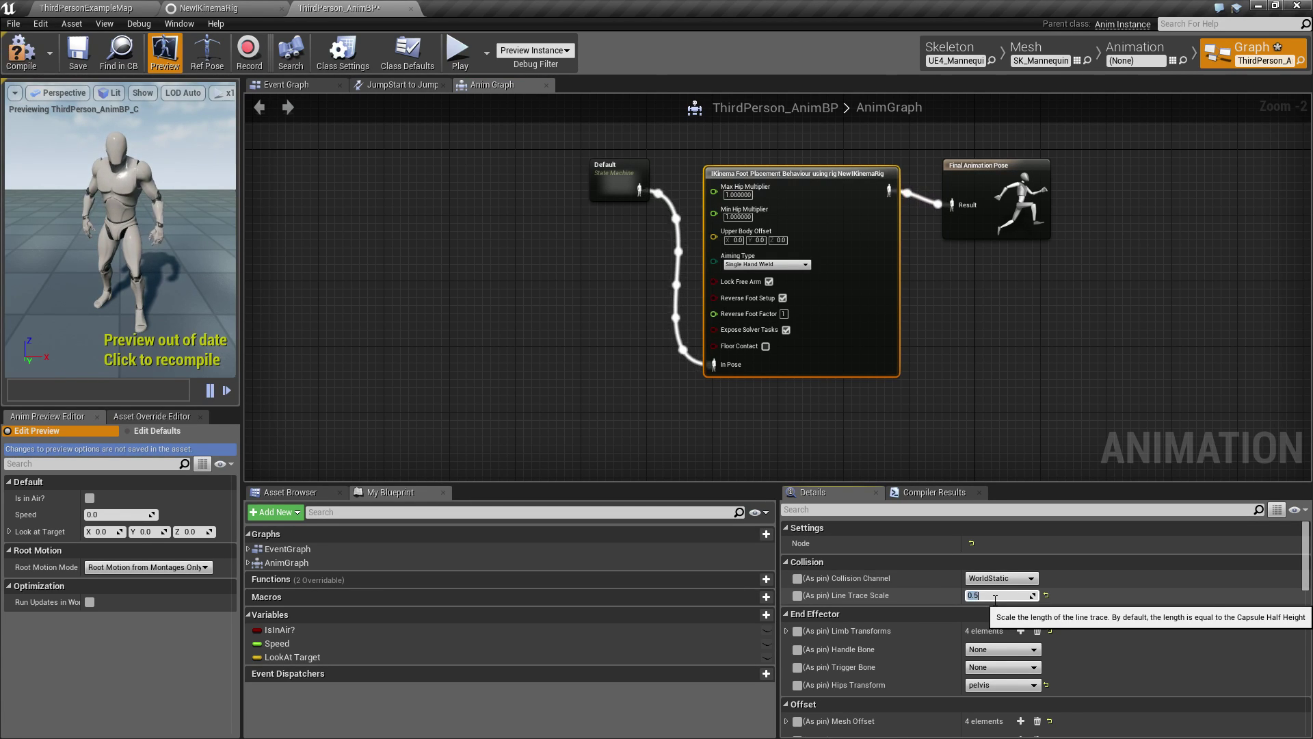
# Play-test the ThirdPersonExampleMap level and run the character up and back down the ramp.
pyautogui.click(94, 9)
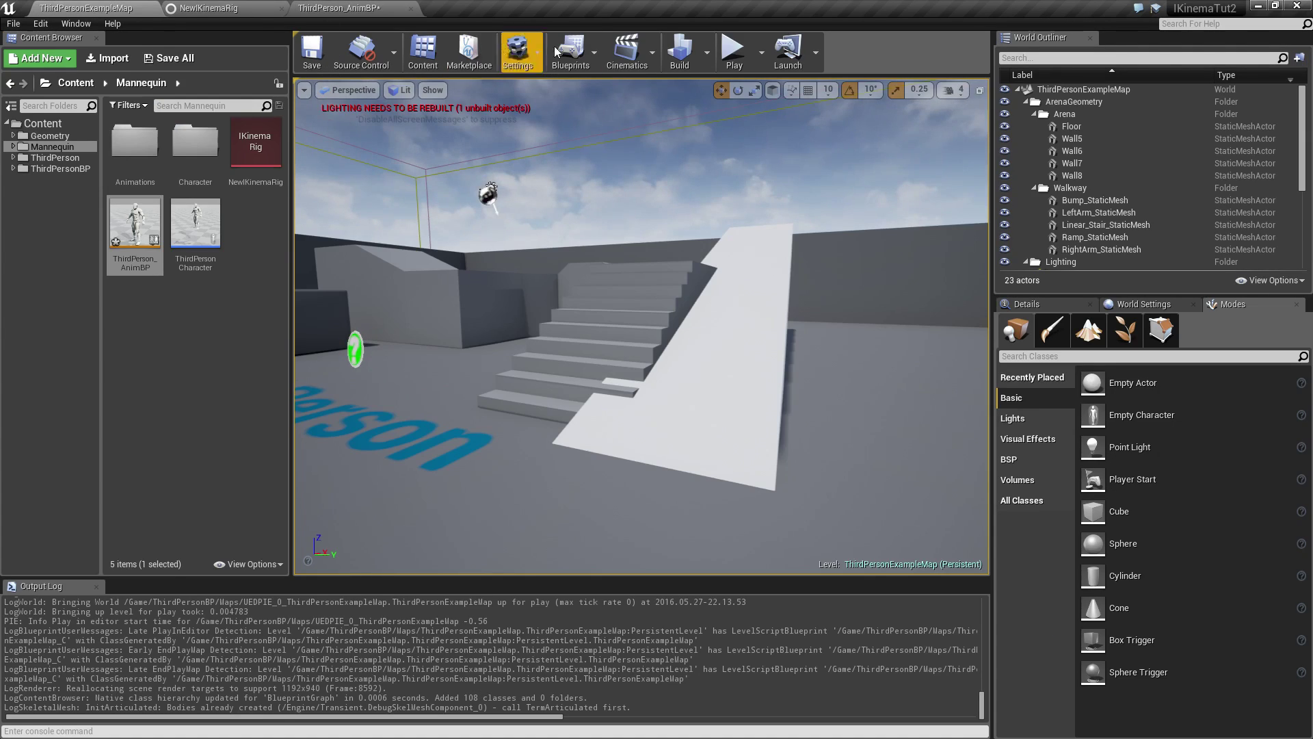
pyautogui.click(734, 52)
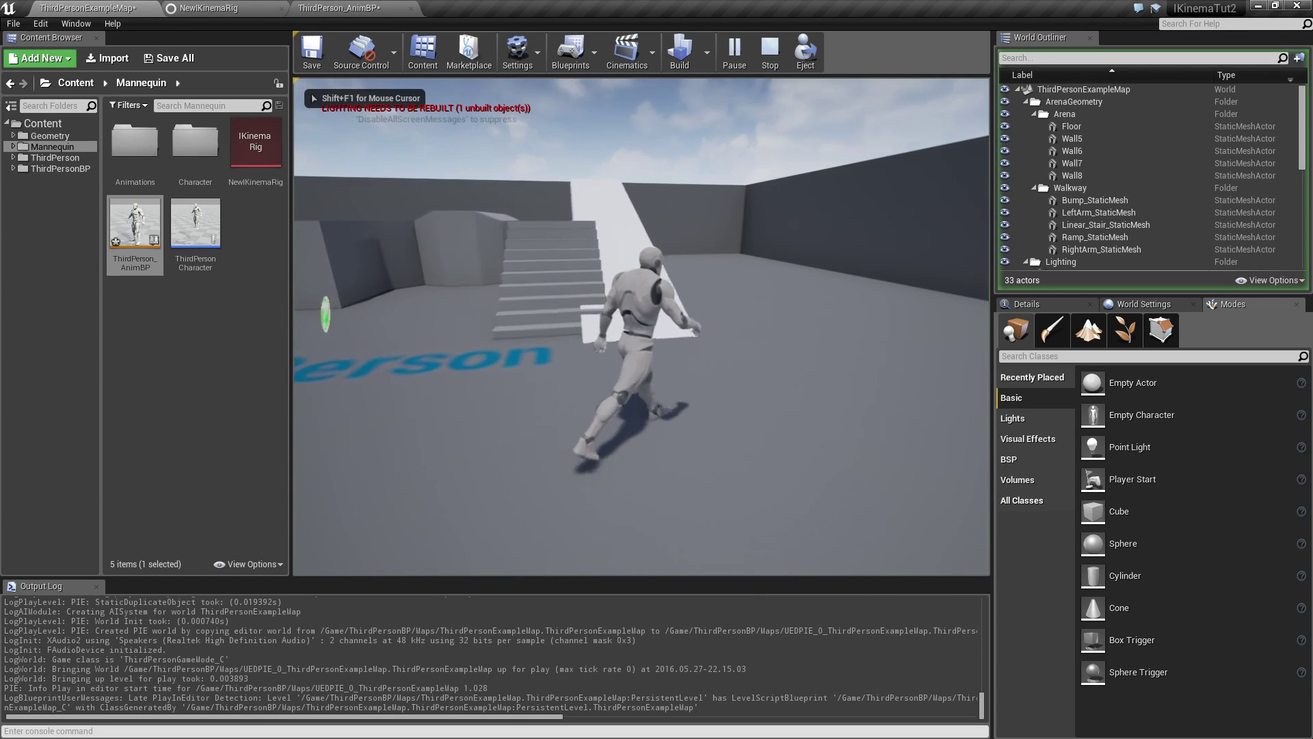
pyautogui.press('w')
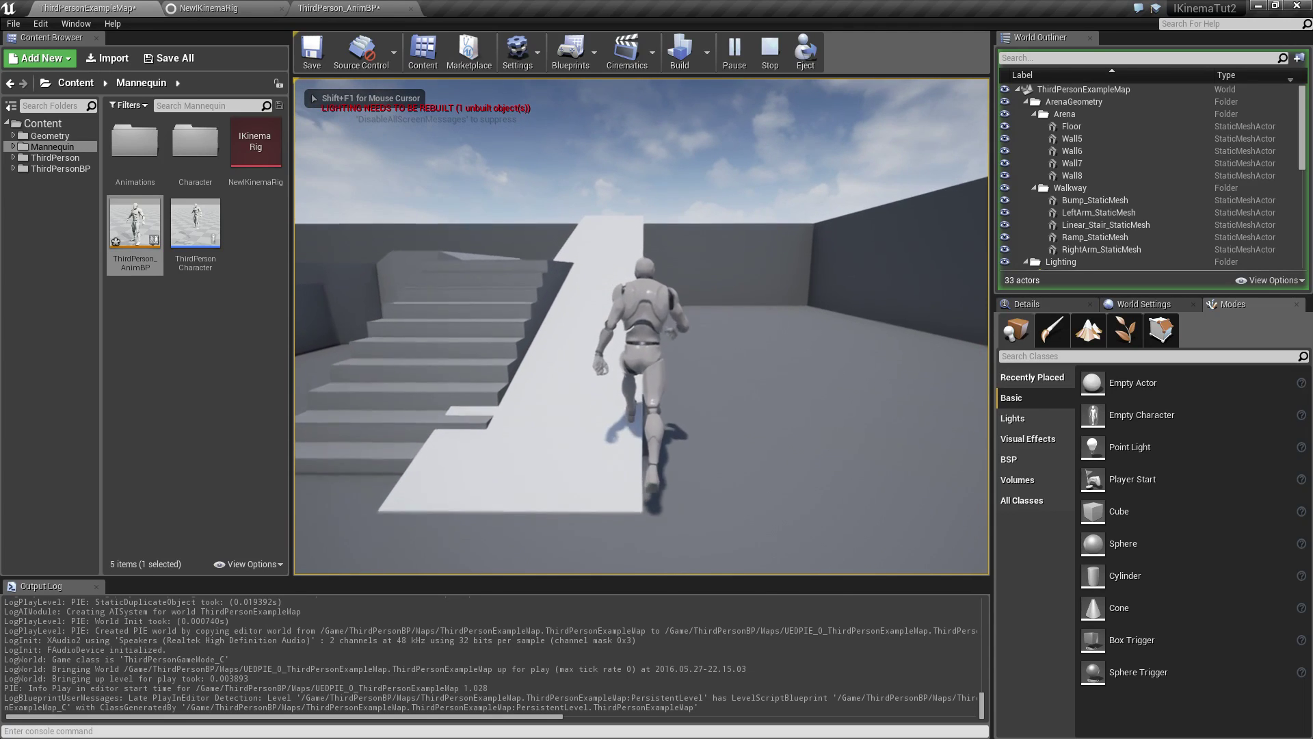
pyautogui.press('s')
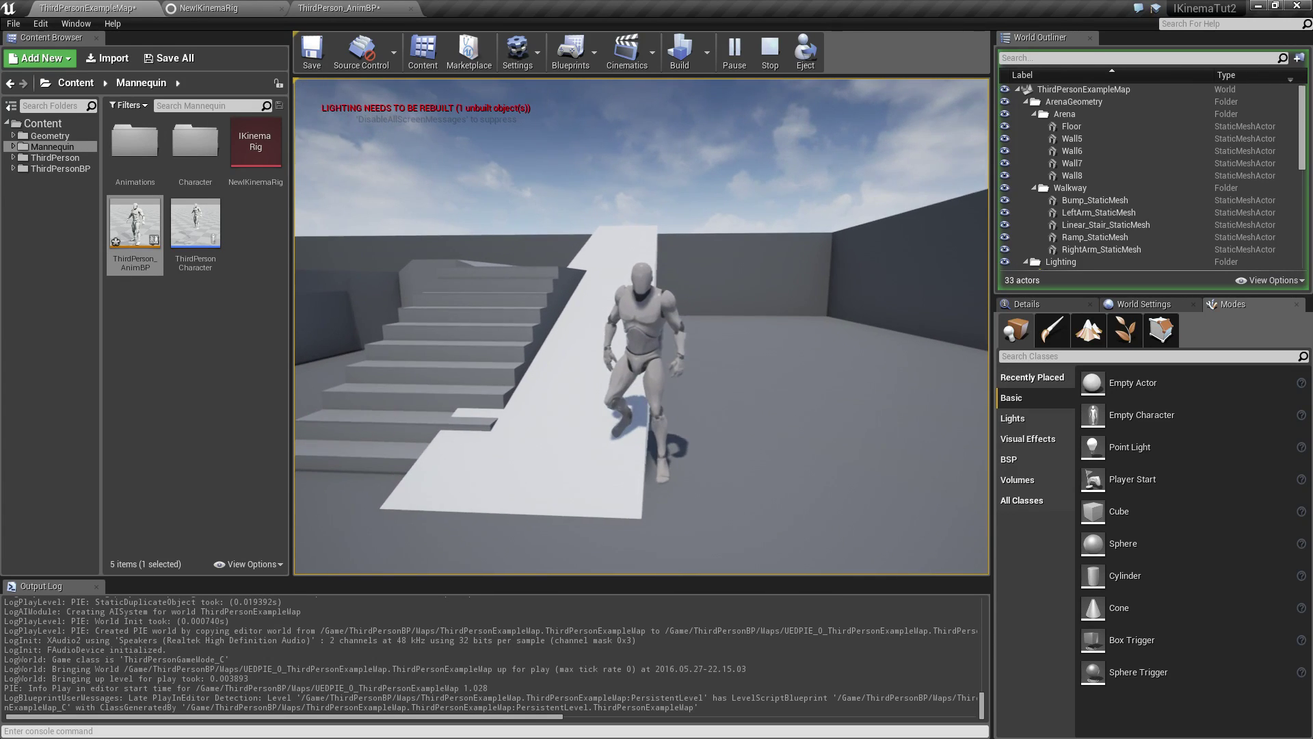
pyautogui.press('w')
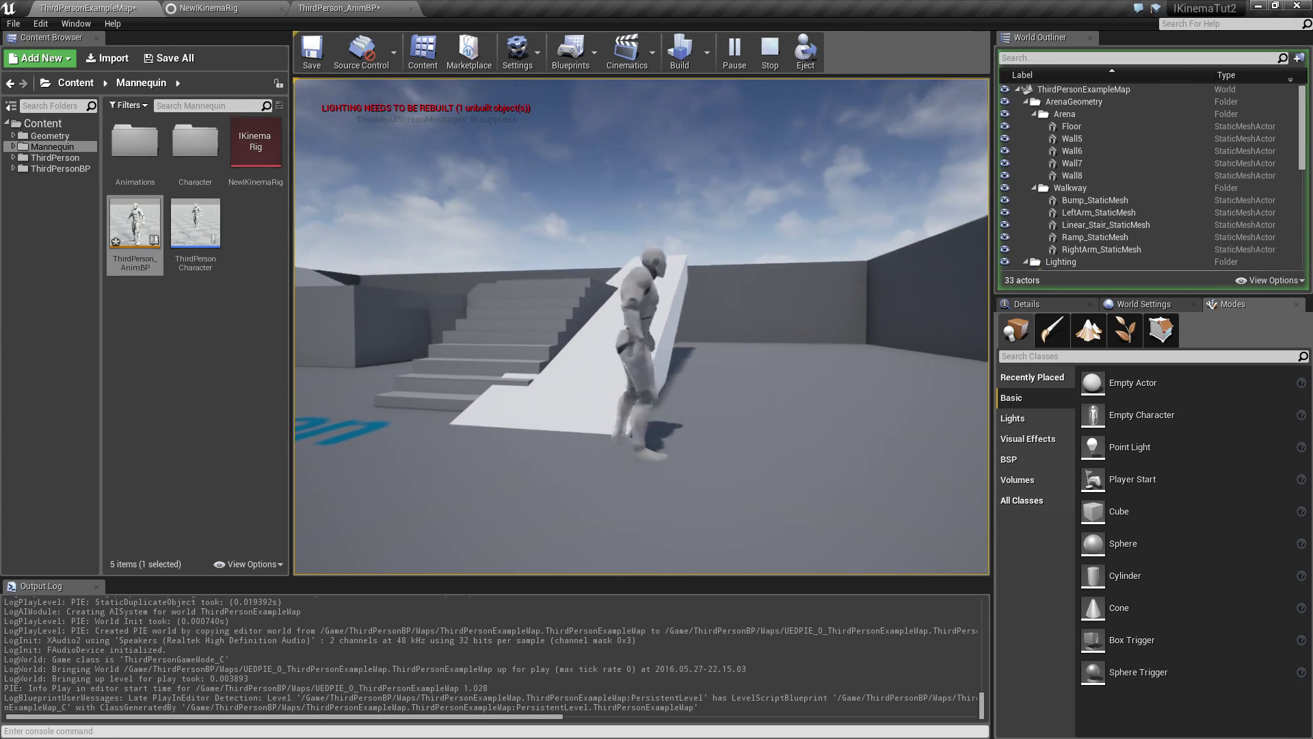
pyautogui.press('w')
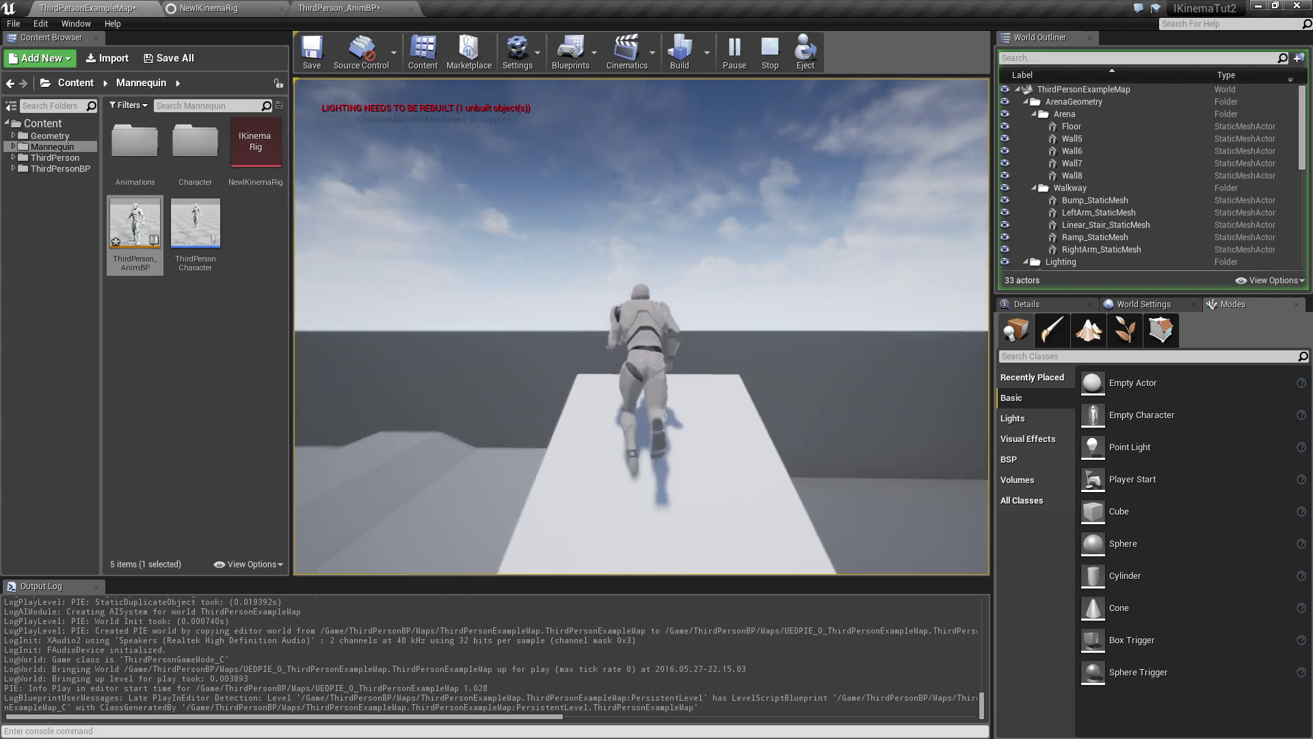
# Stand the character on the ramp's side edge with one foot over the drop to check foot placement.
pyautogui.press('w')
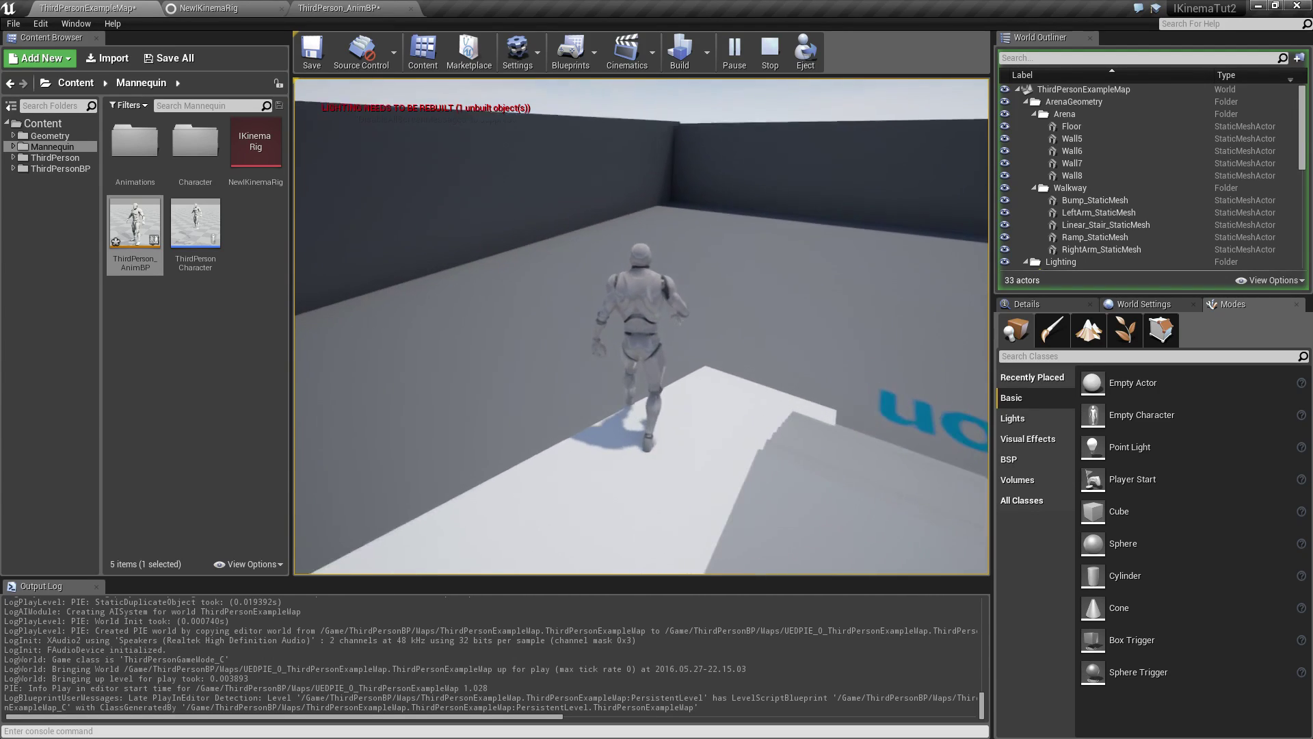
pyautogui.press('w')
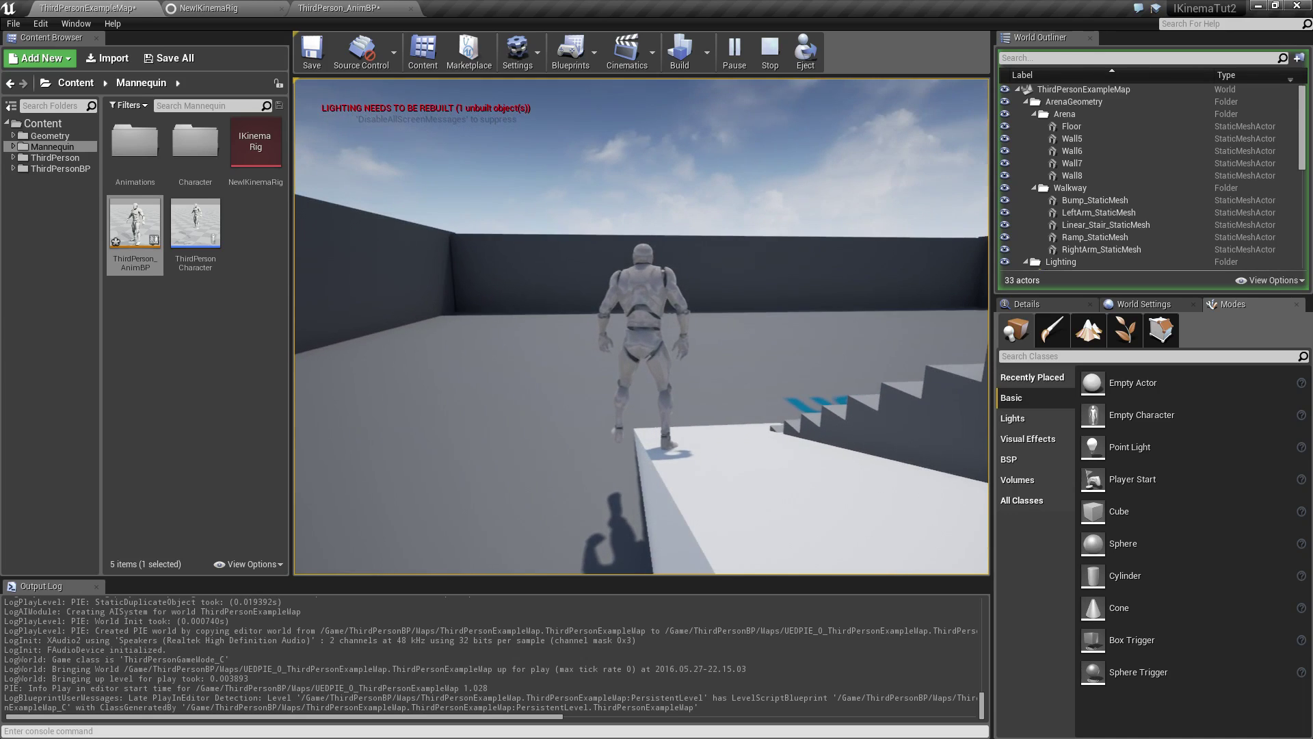
pyautogui.press('w')
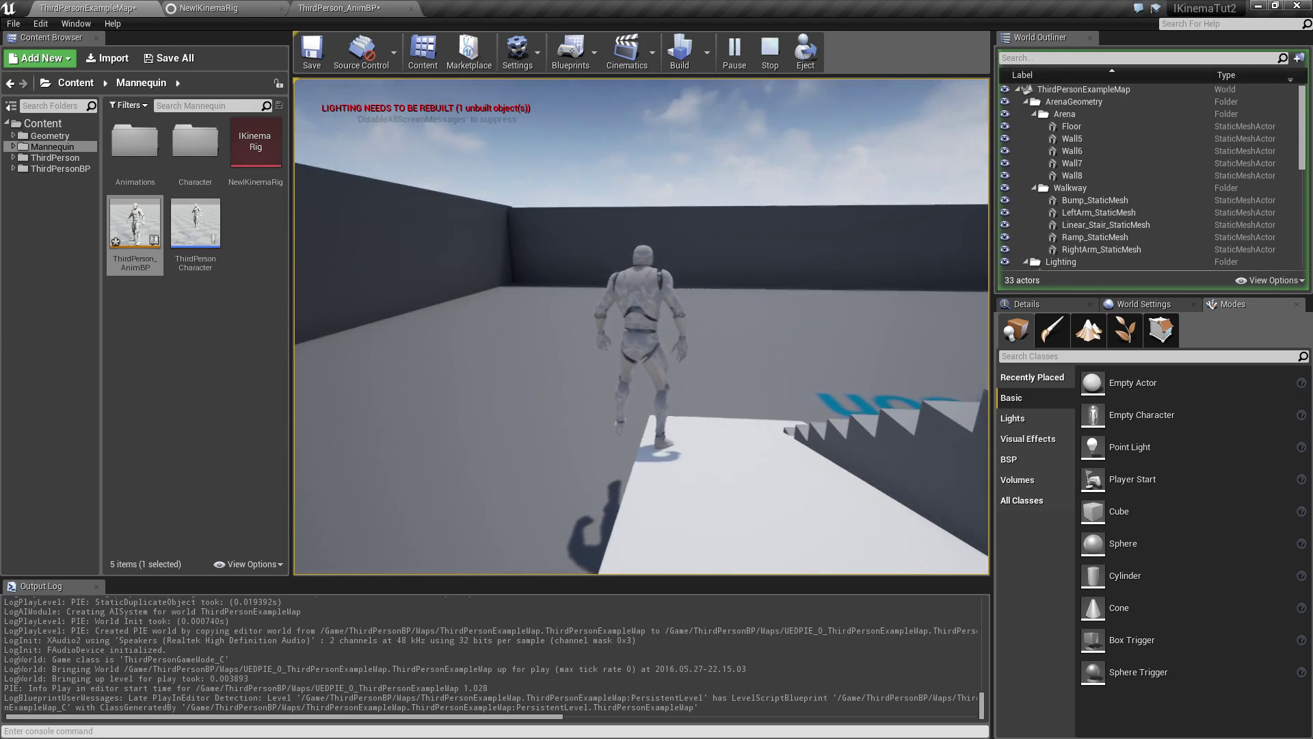
pyautogui.press('w')
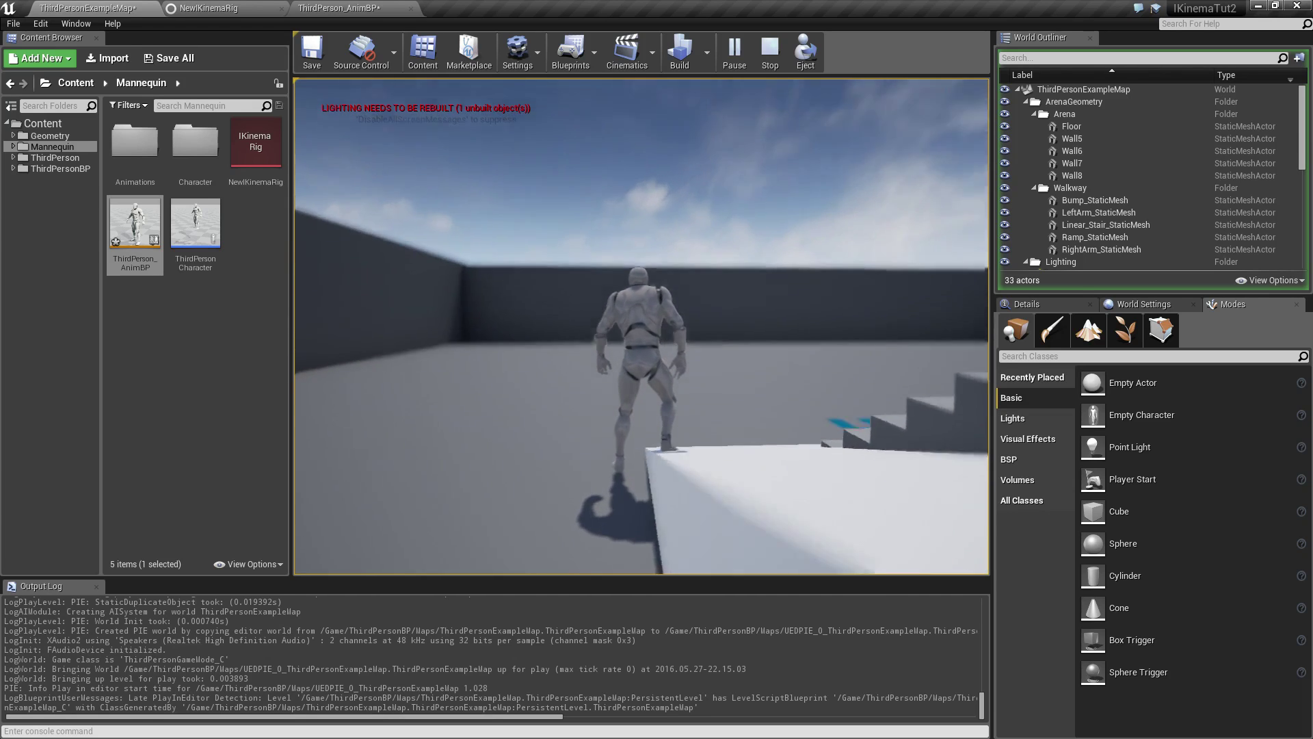
# Position the character beside the ramp's low end with one foot on the slope and the other on the floor.
pyautogui.press('w')
pyautogui.press('w')
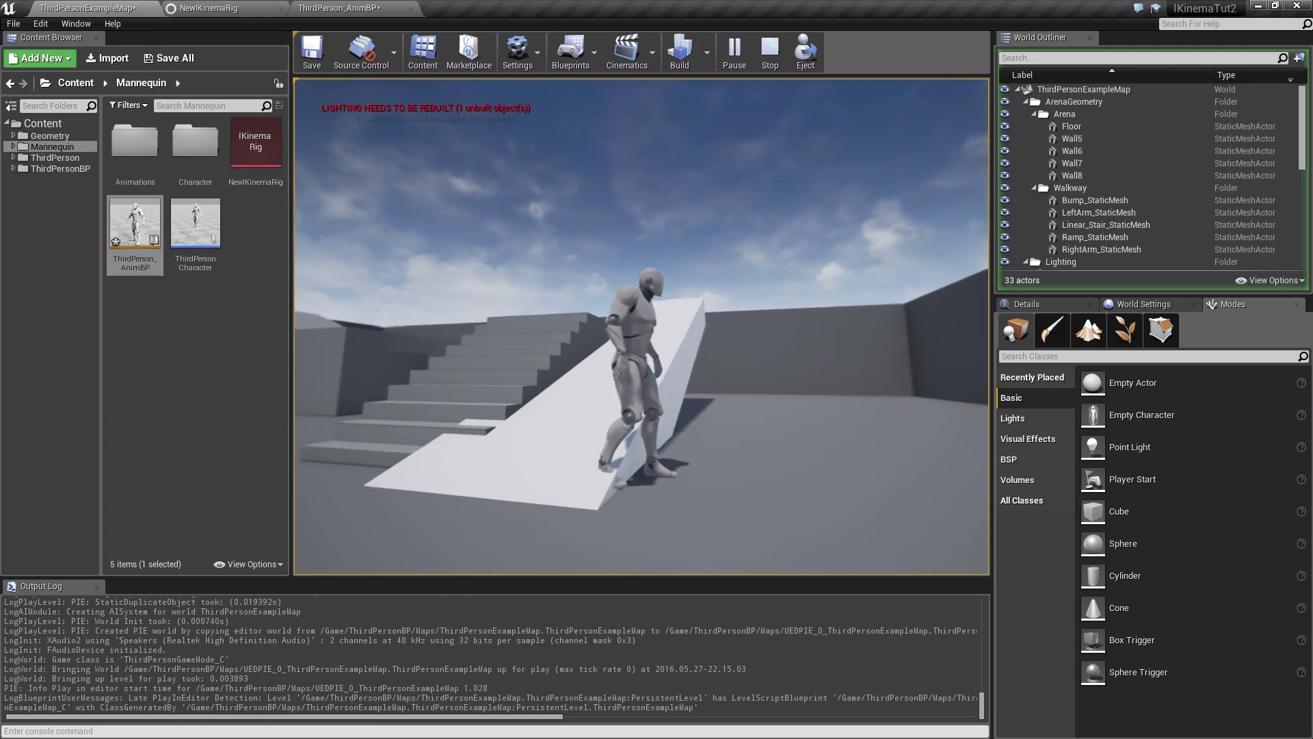
pyautogui.press('w')
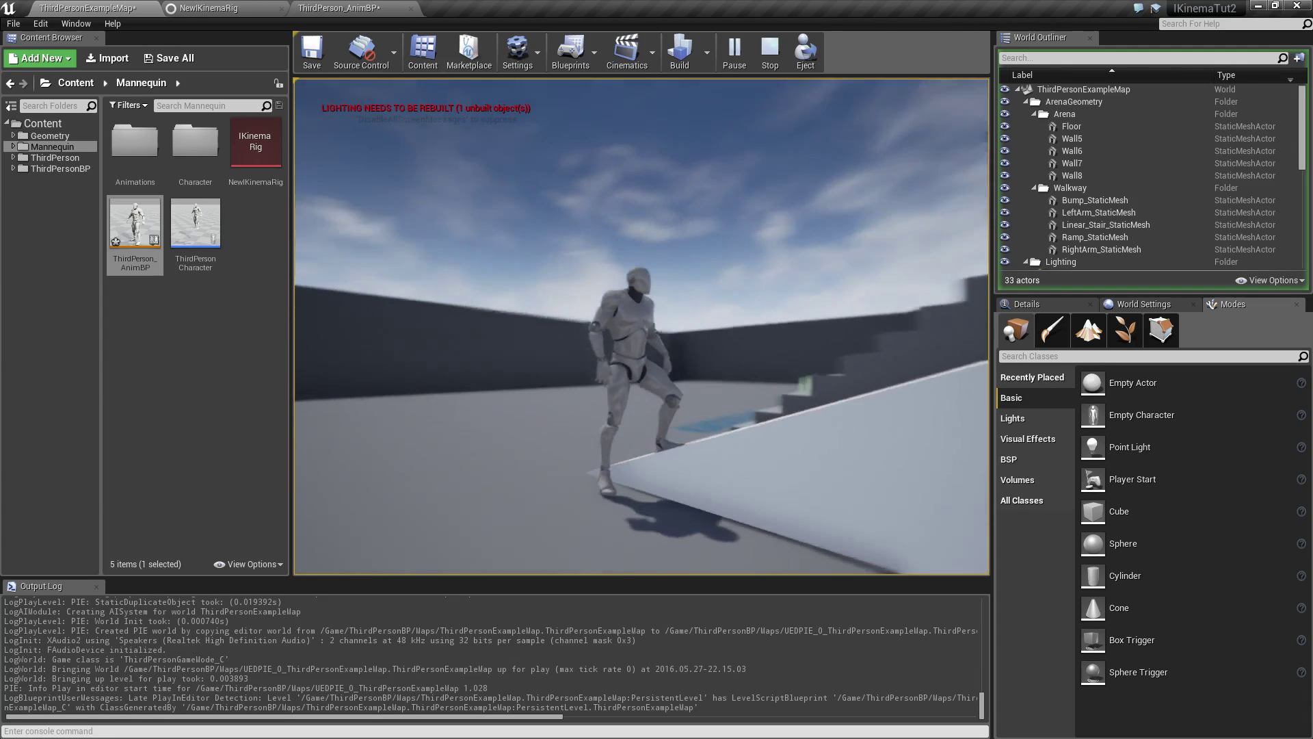
pyautogui.press('w')
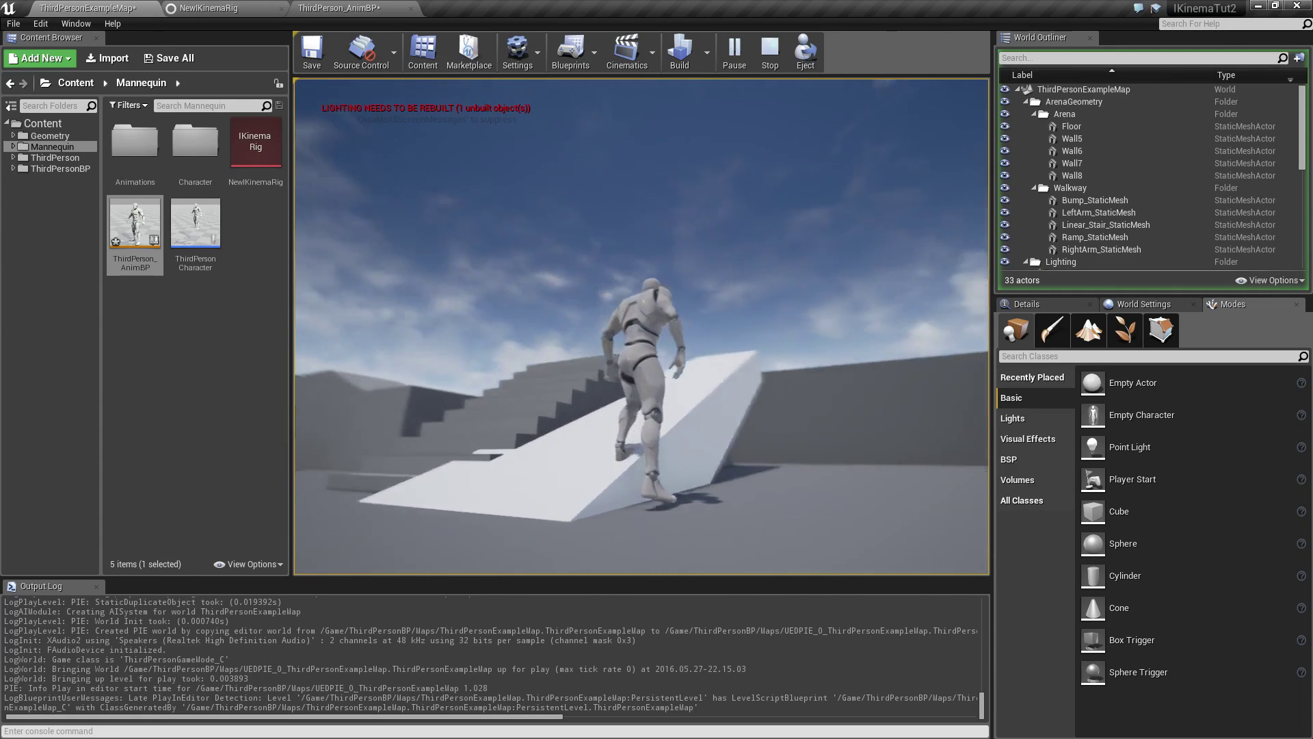
pyautogui.press('w')
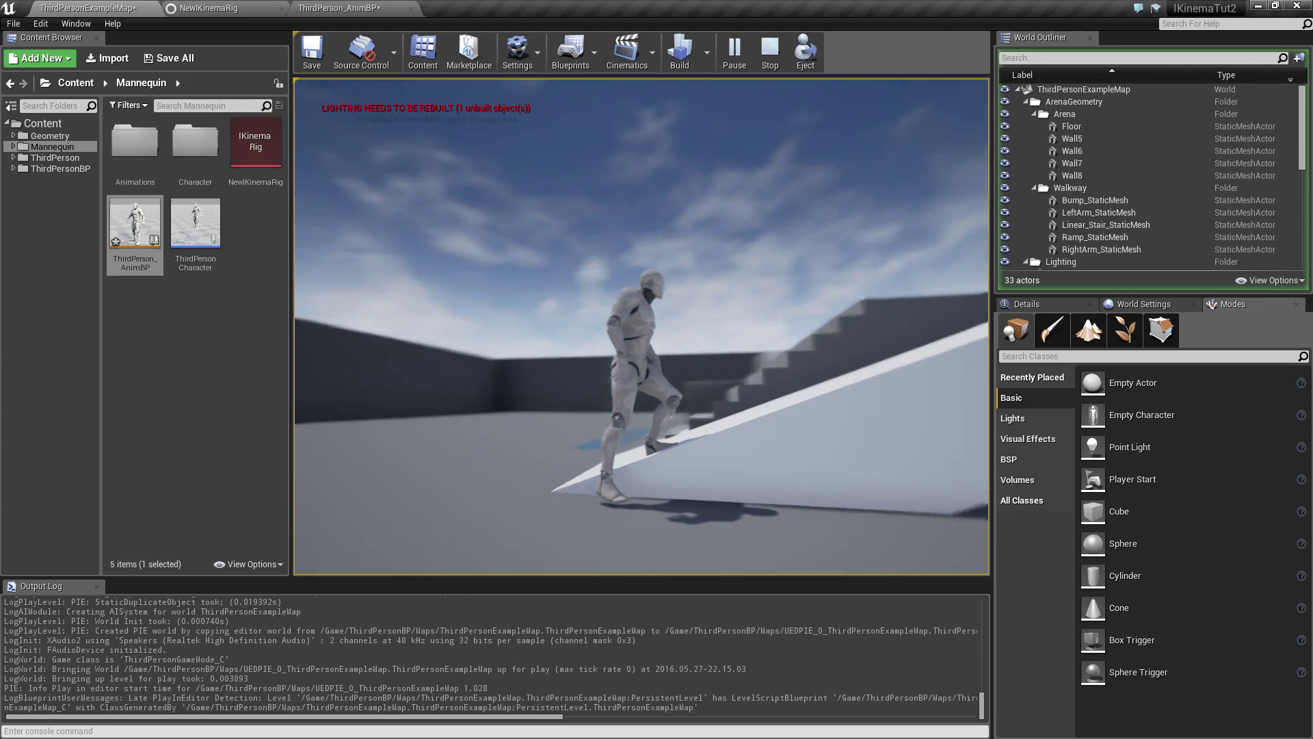
pyautogui.press('w')
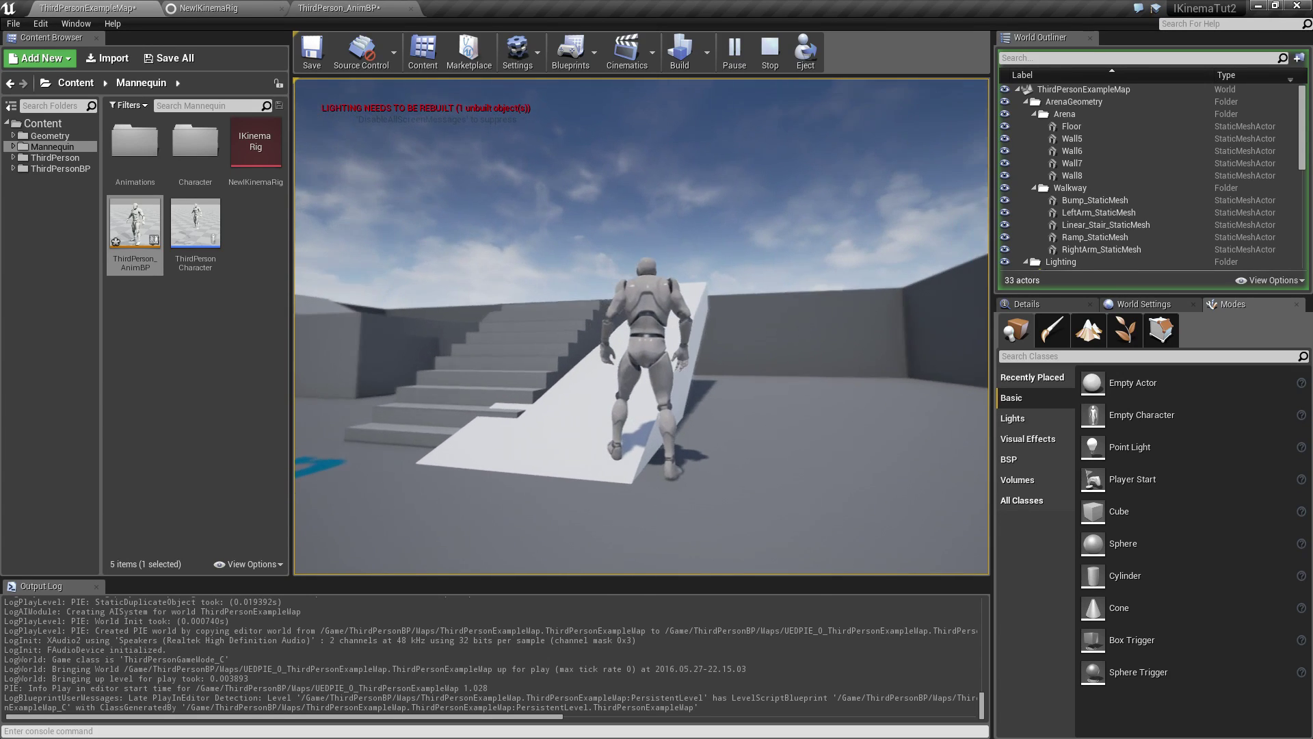
# Walk the character to the stairs and stand it at the open side of the lowest steps to check foot placement.
pyautogui.press('w')
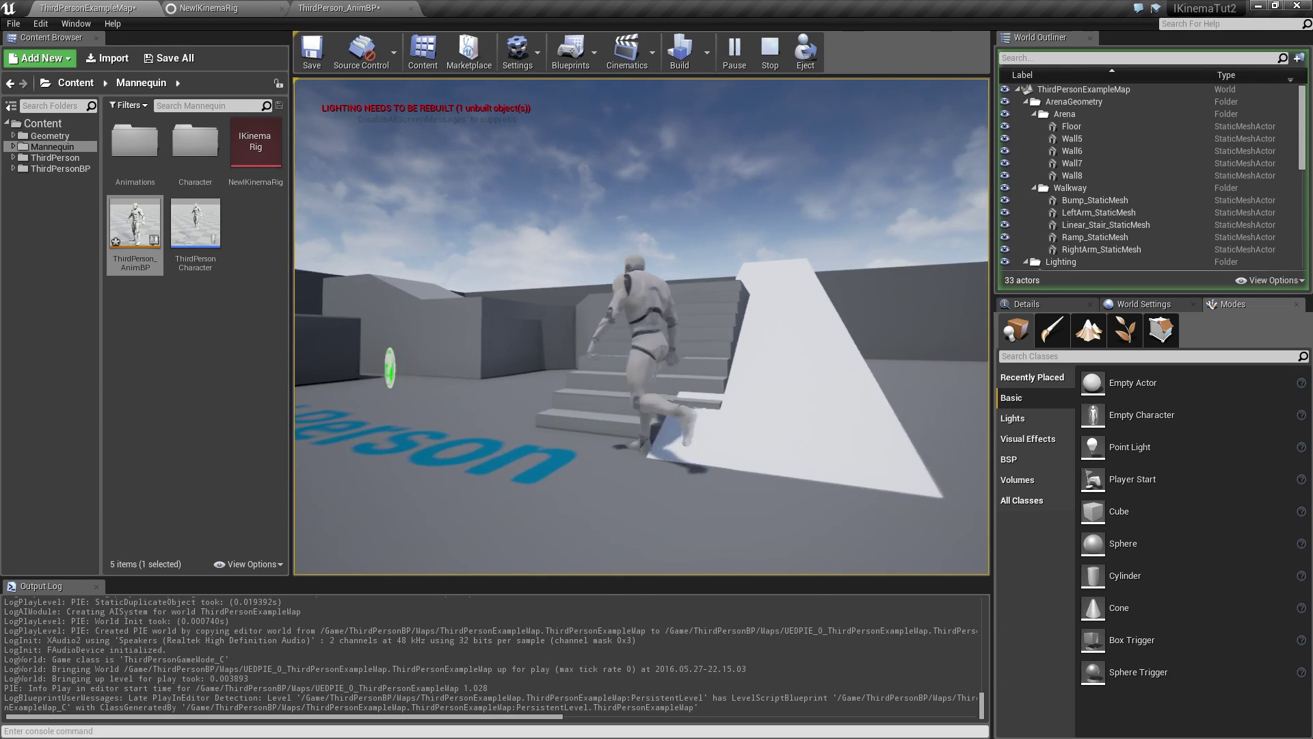
pyautogui.press('w')
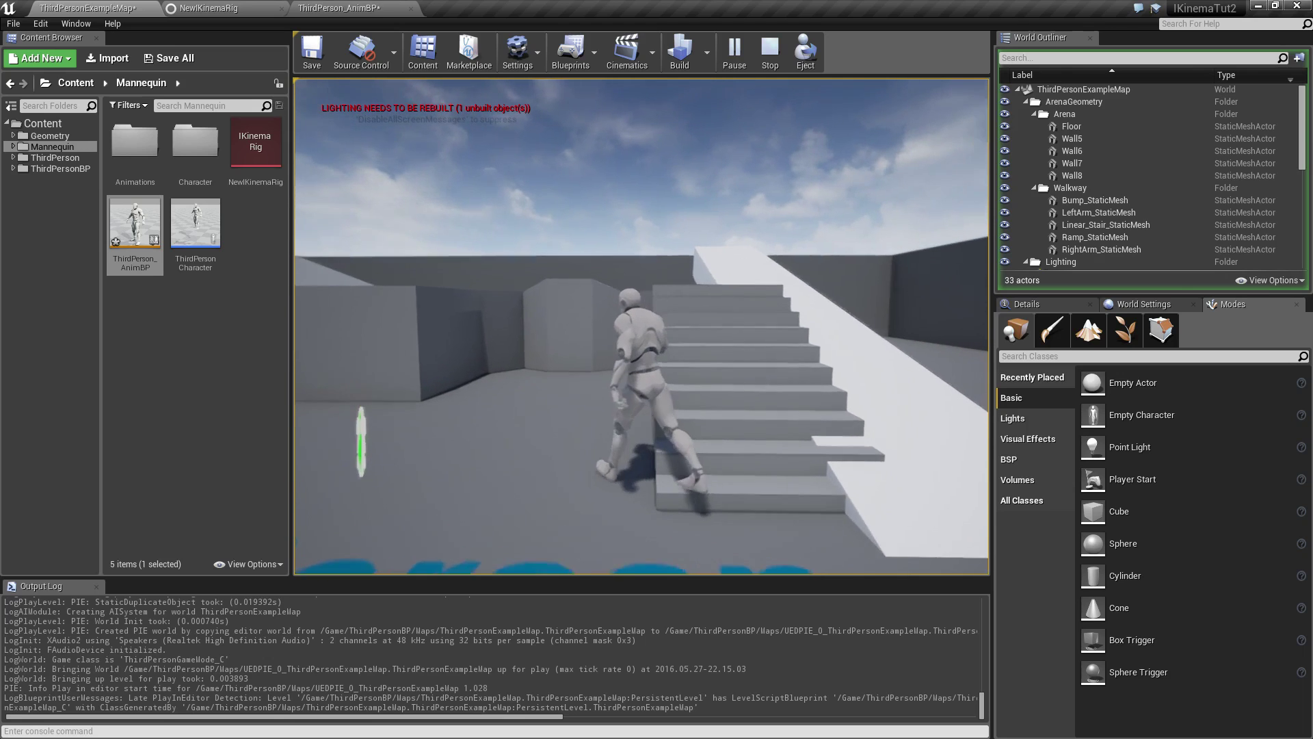
pyautogui.press('w')
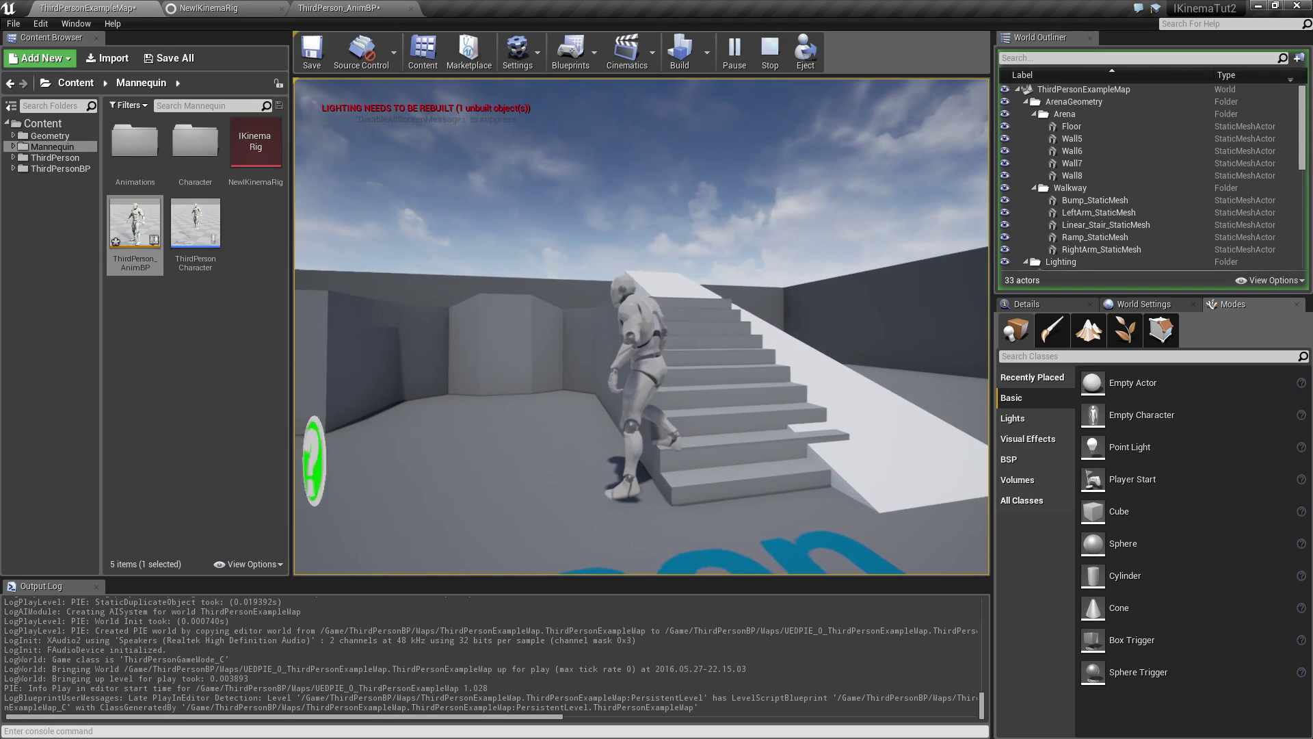
pyautogui.press('w')
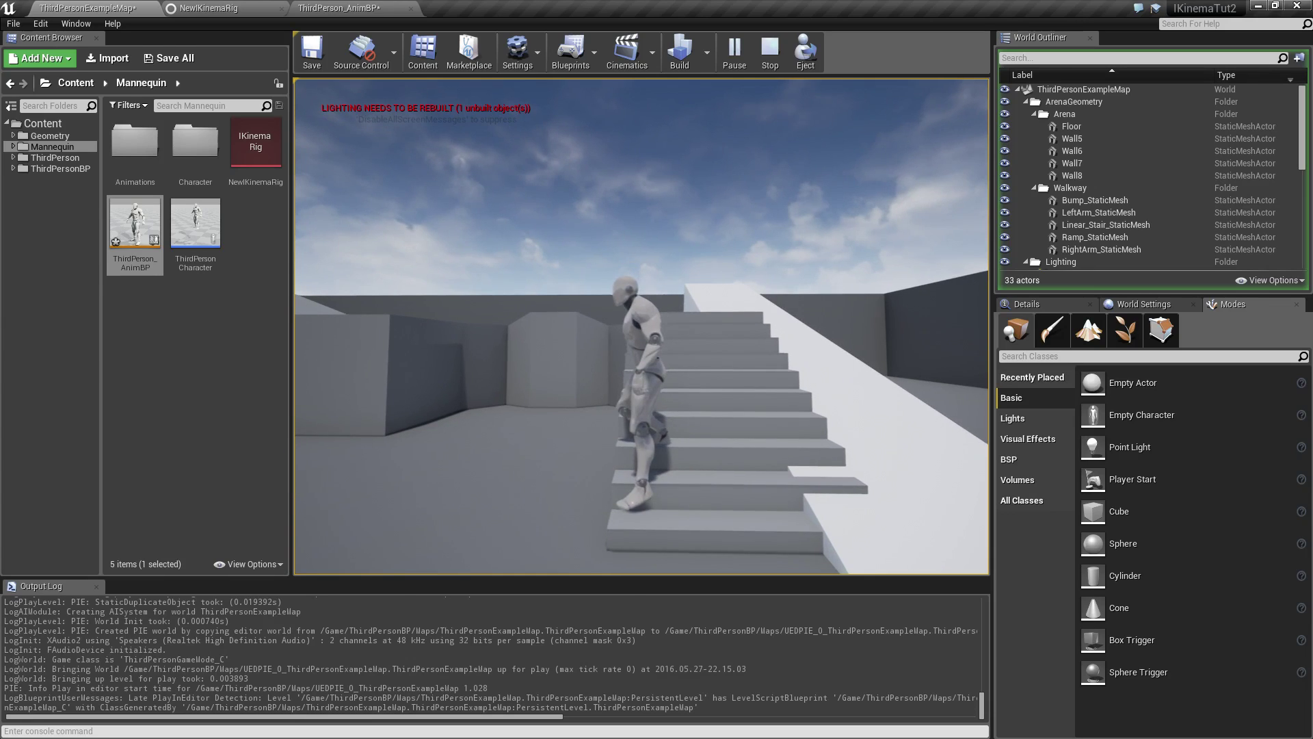
# End the play session and review the Line Trace Scale of the foot placement node in ThirdPerson_AnimBP.
pyautogui.press('Escape')
pyautogui.click(218, 8)
pyautogui.click(339, 8)
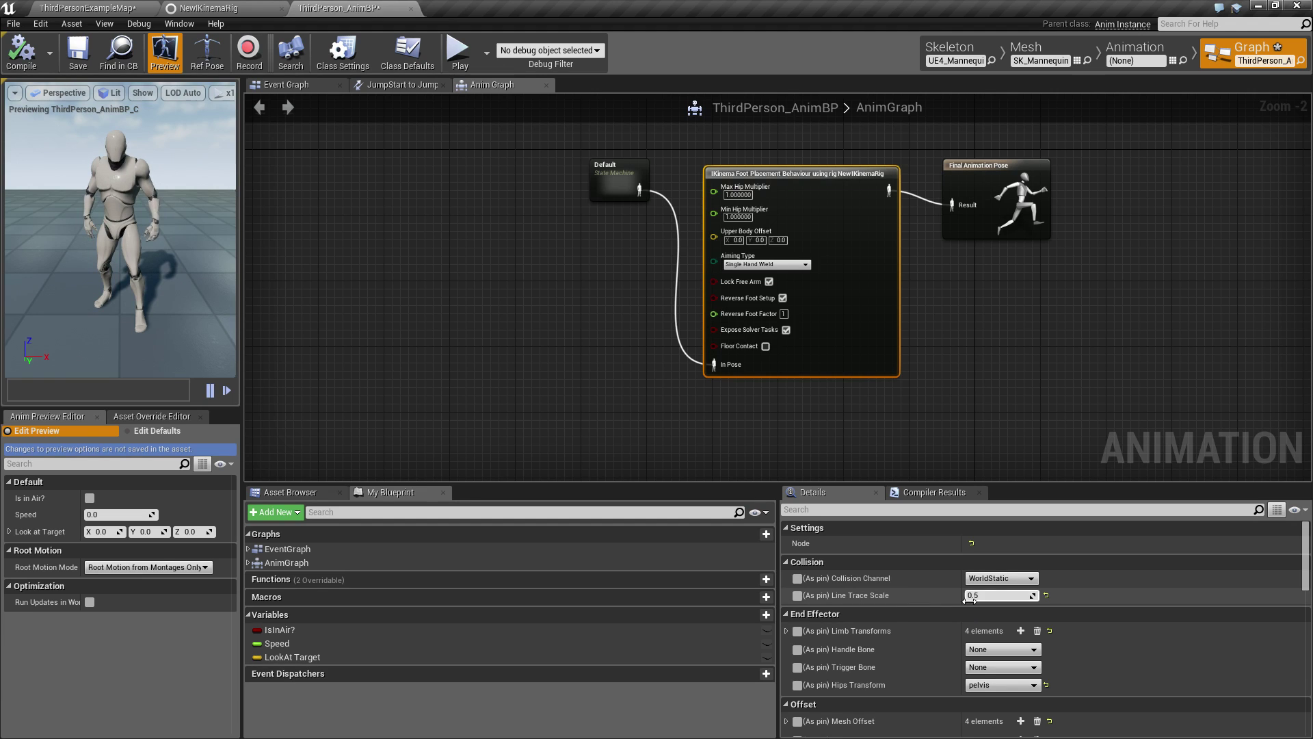
# Play-test the level again, standing the character at the stairs' side edge with one foot on a step and one on the floor.
pyautogui.click(103, 9)
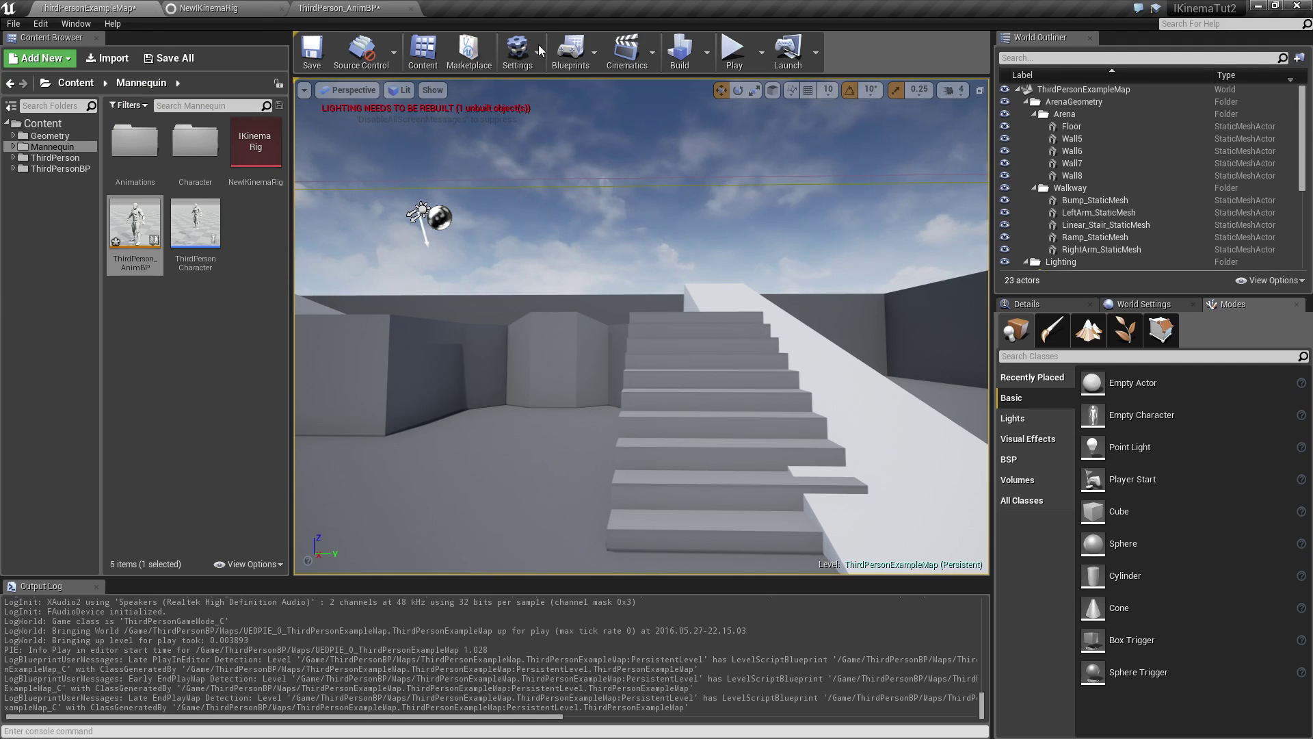
pyautogui.click(732, 49)
pyautogui.press('w')
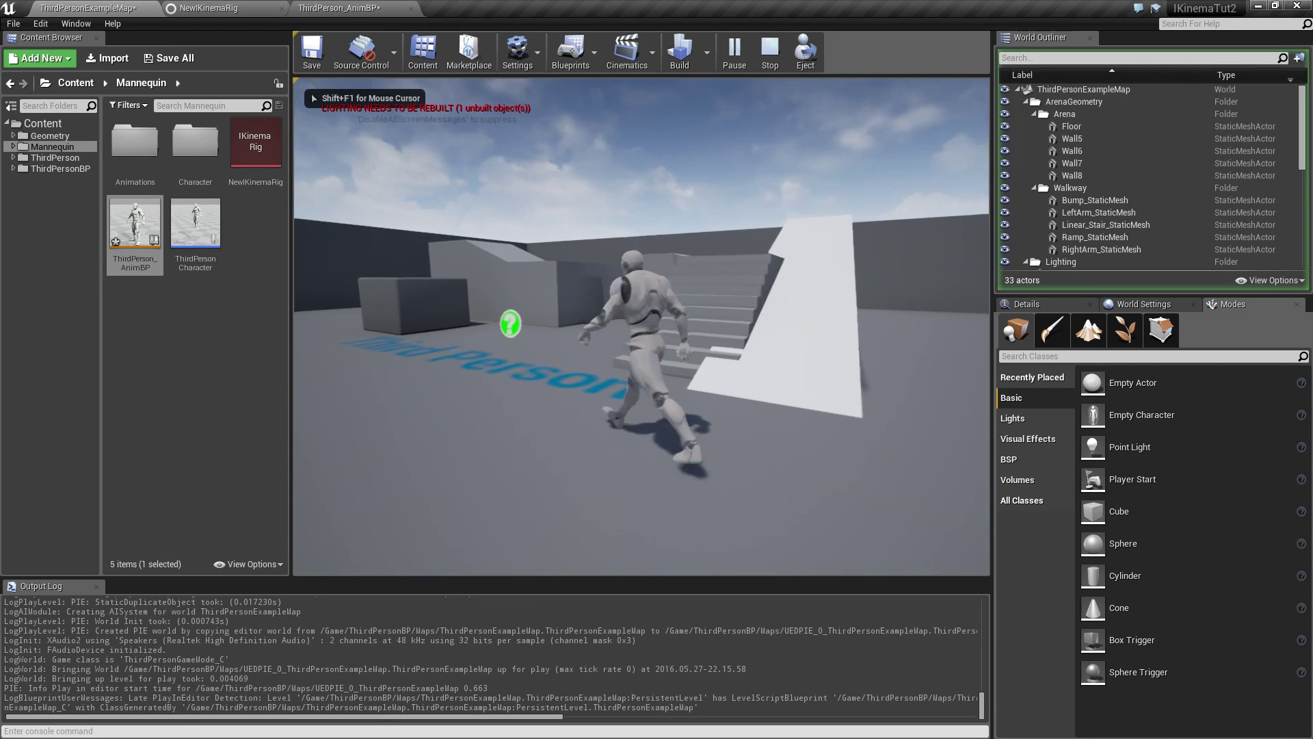
pyautogui.press('w')
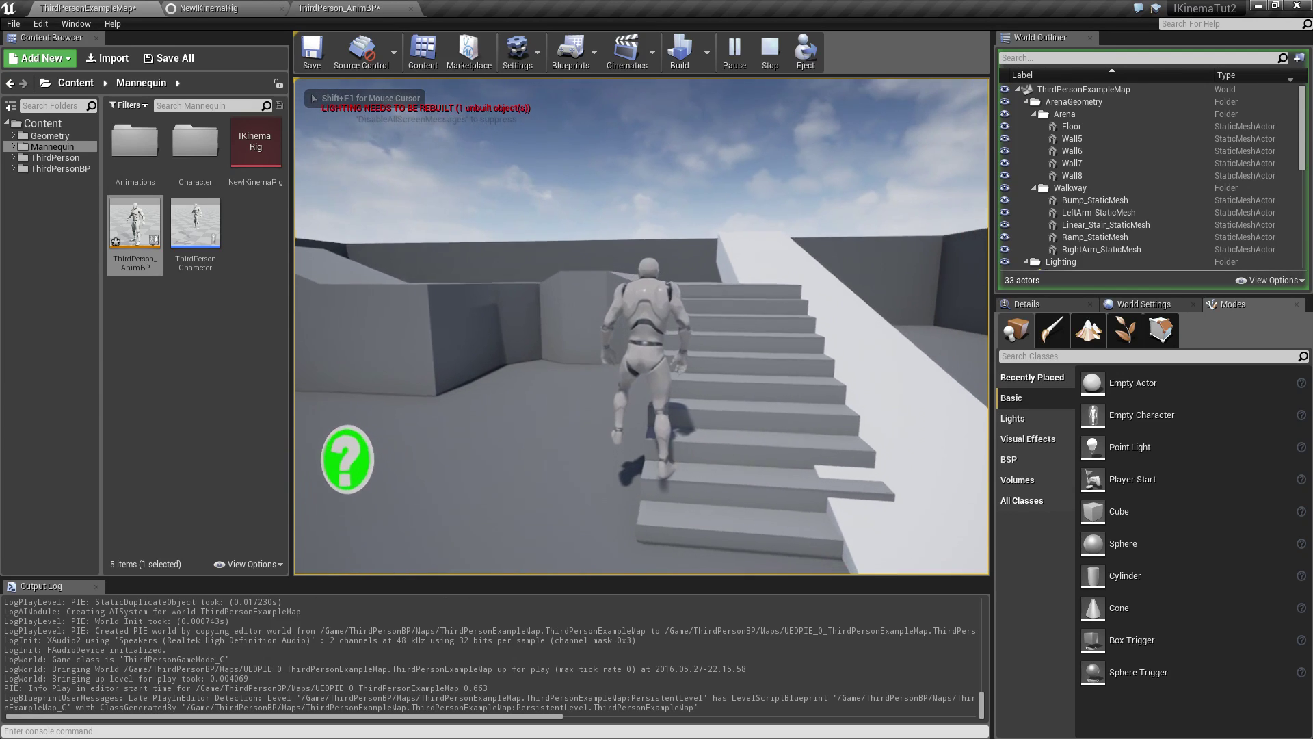
pyautogui.press('w')
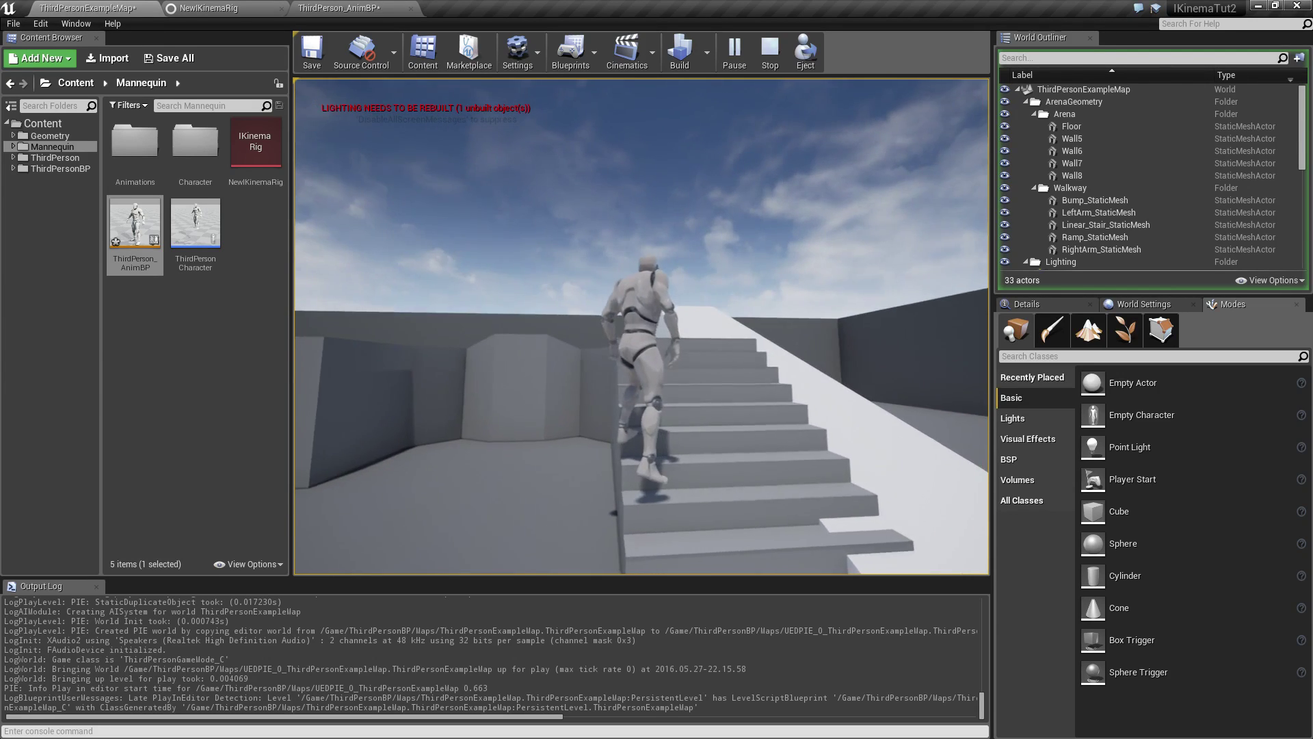
pyautogui.press('s')
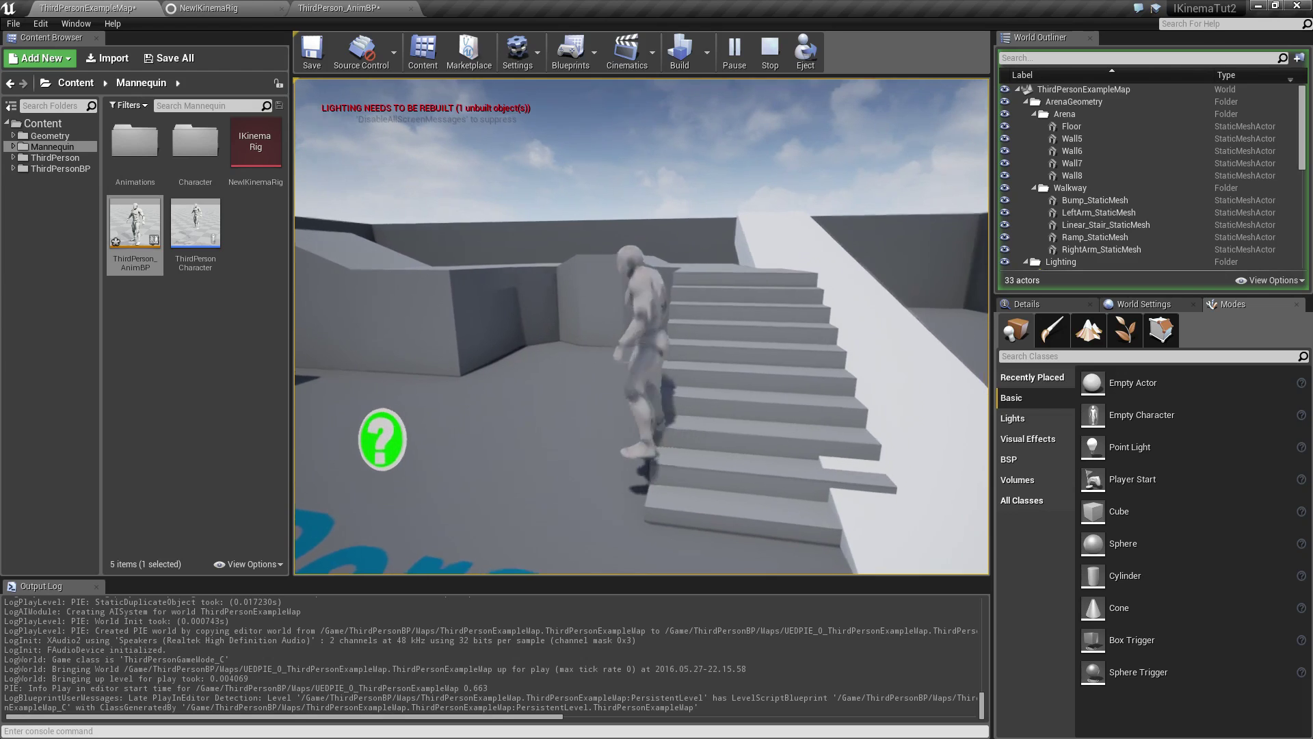
pyautogui.press('w')
pyautogui.press('a')
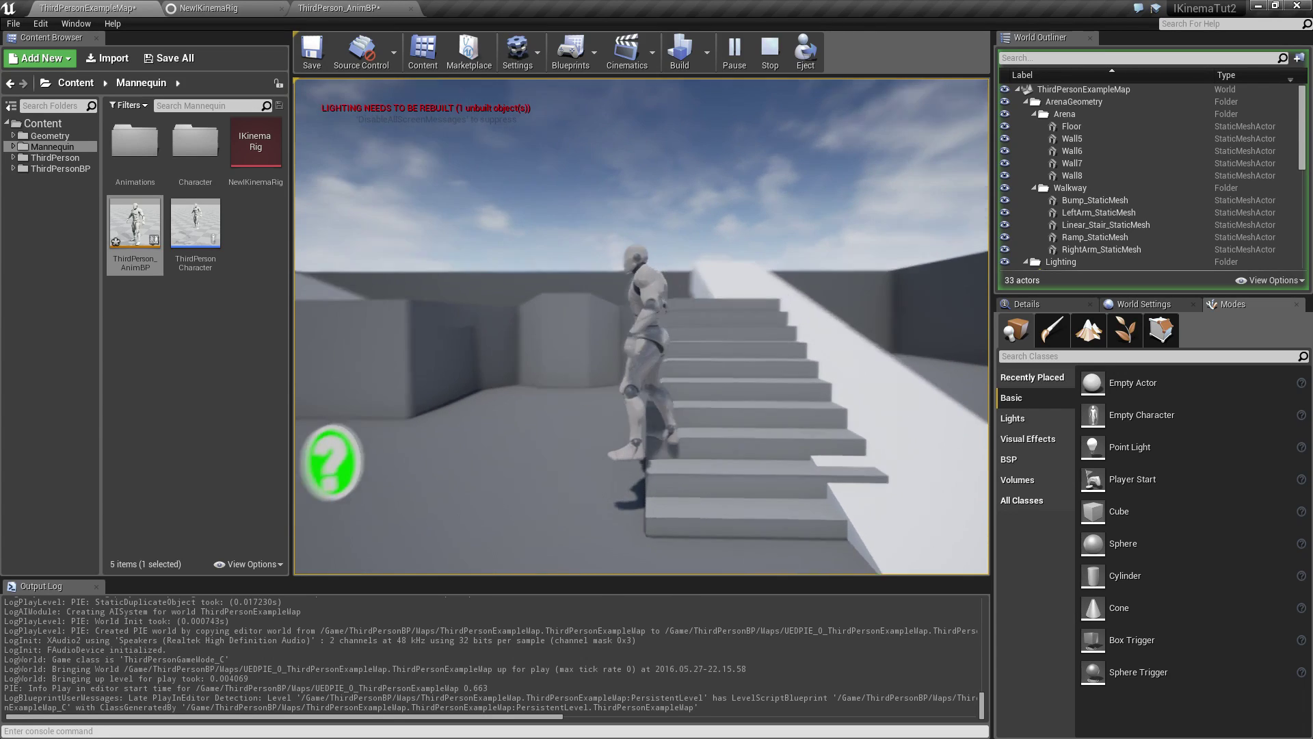
pyautogui.press('s')
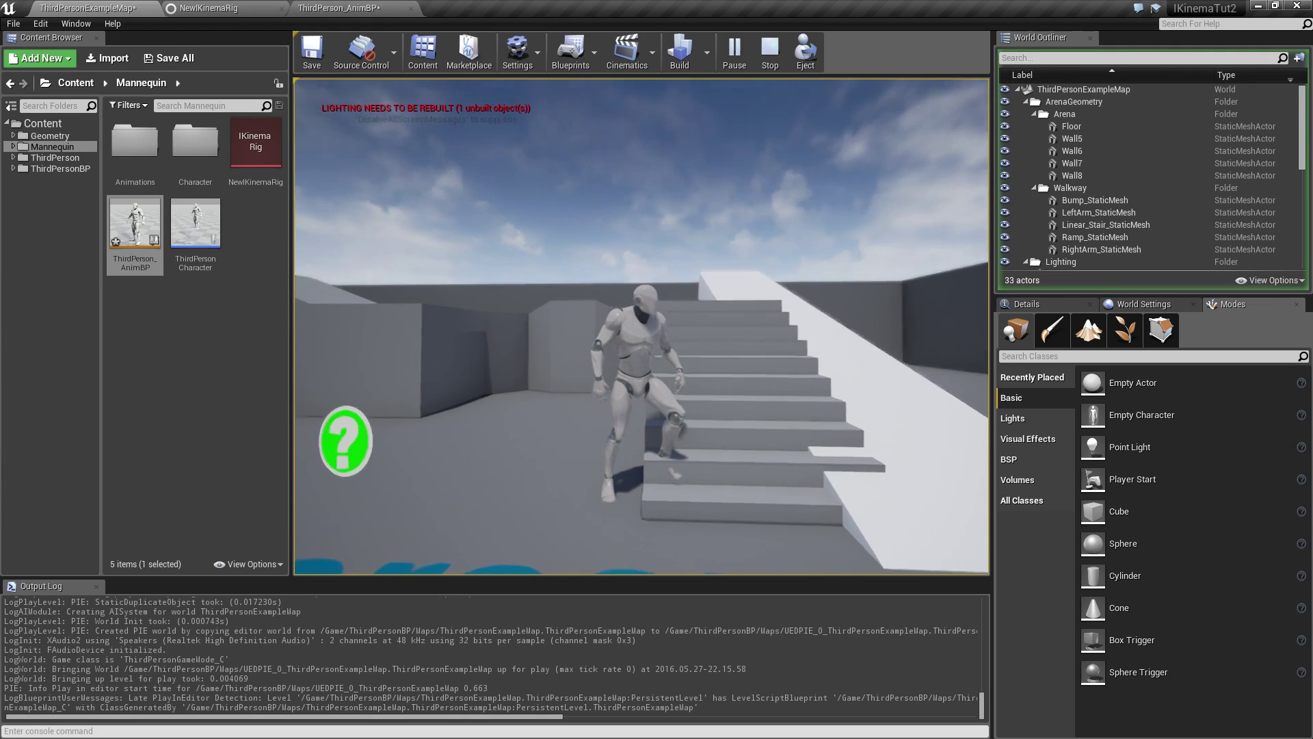
# Run the character across the open floor and make it jump repeatedly to check the feet during jumps and landings.
pyautogui.press('w')
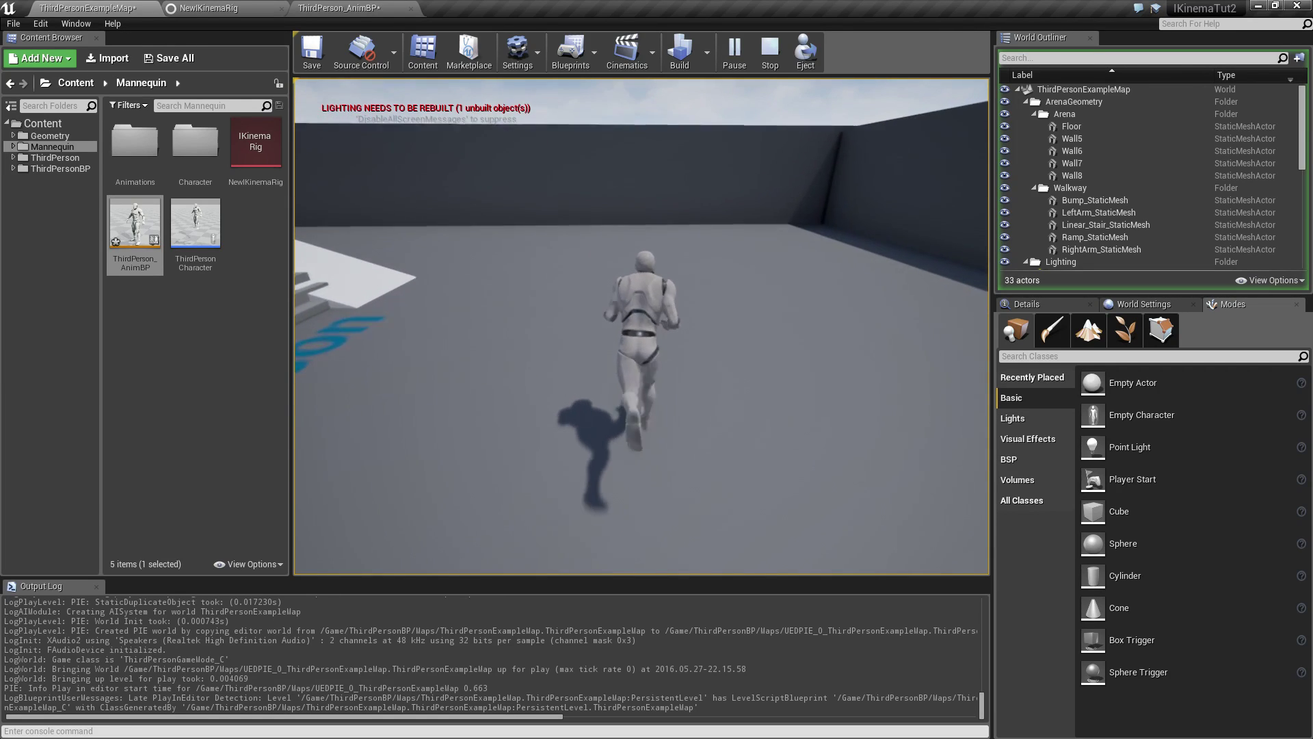
pyautogui.press('space')
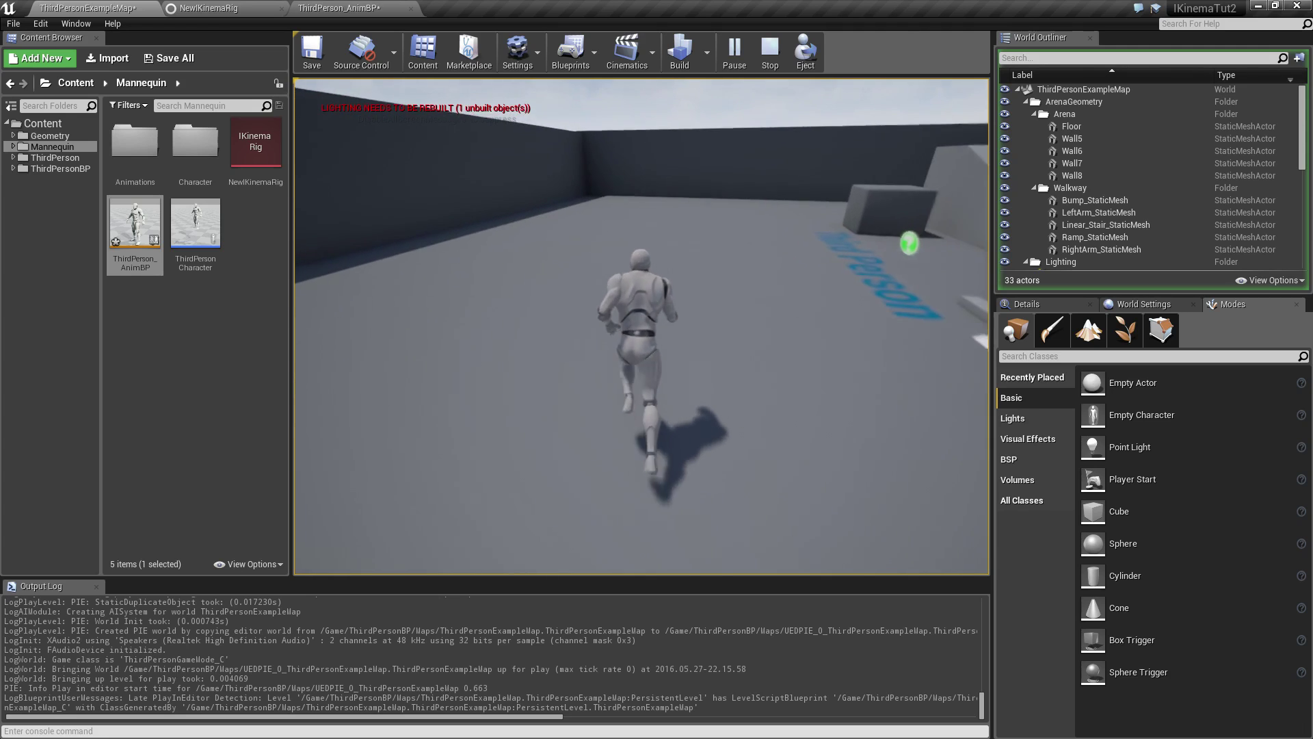
pyautogui.press('space')
pyautogui.press('space')
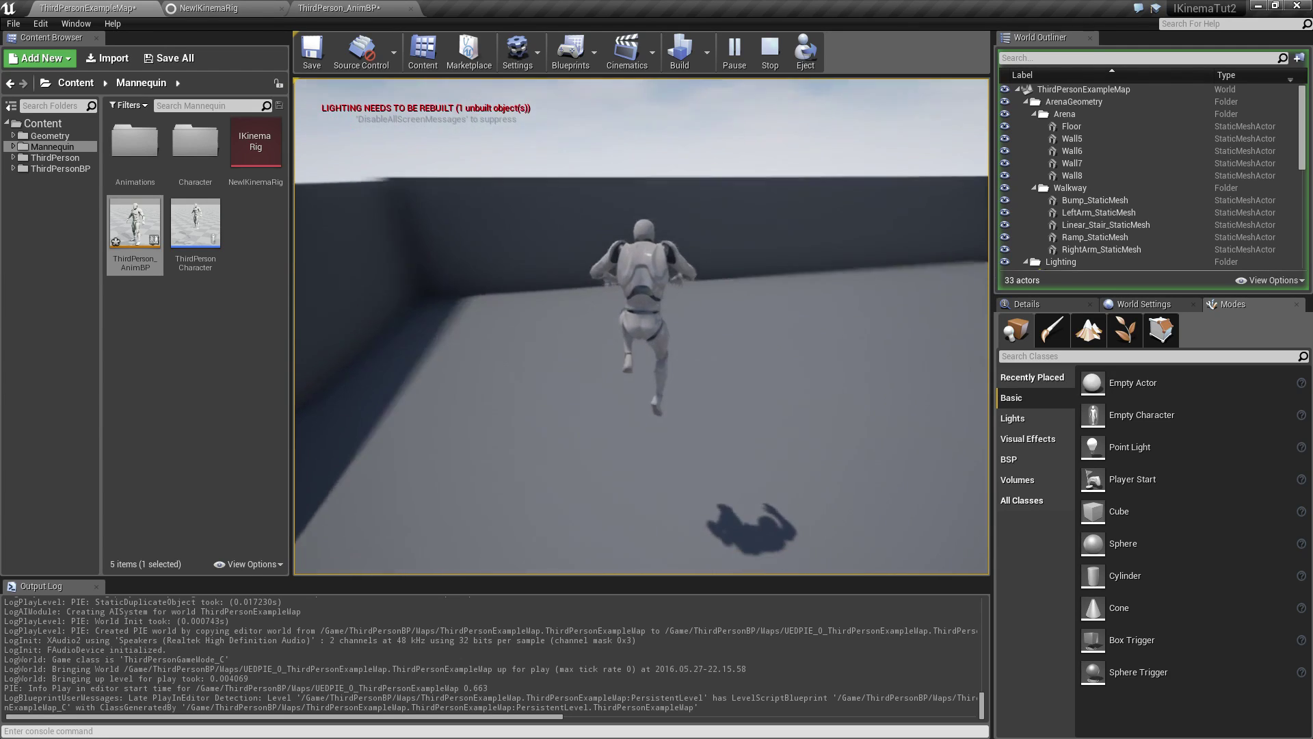
pyautogui.press('space')
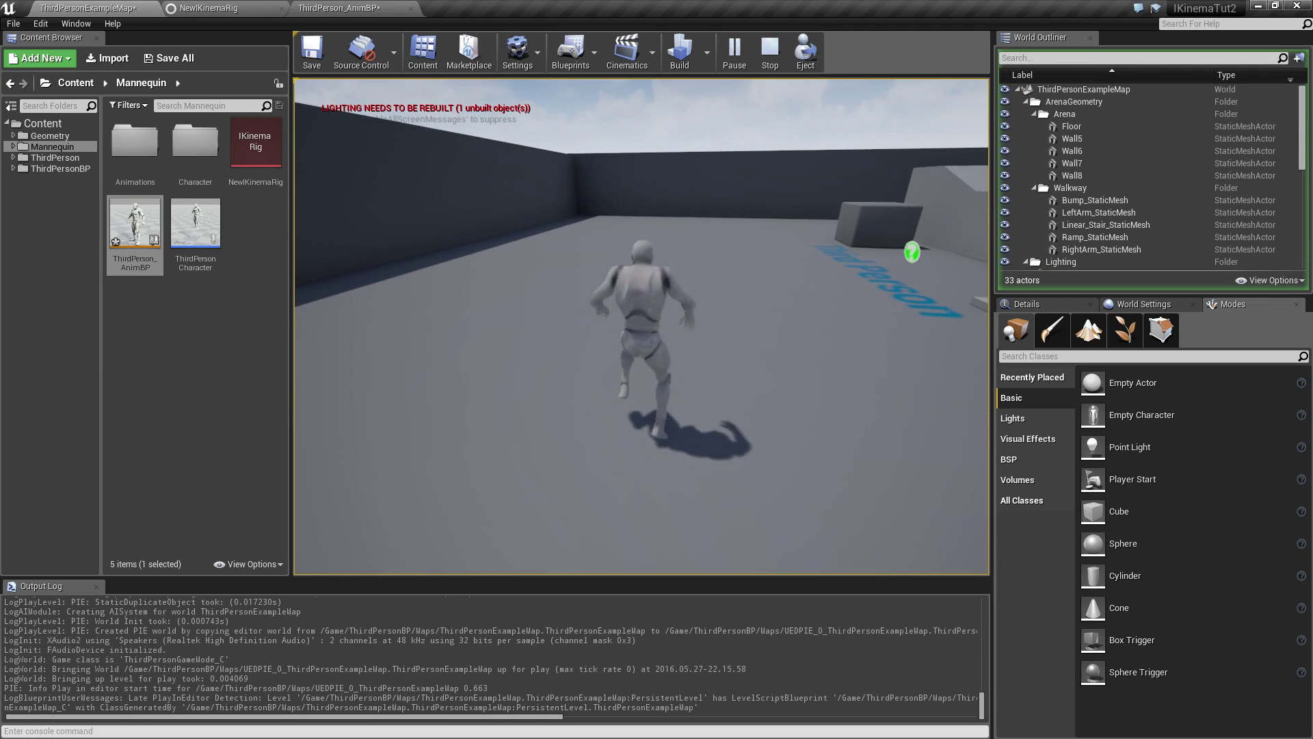
pyautogui.press('space')
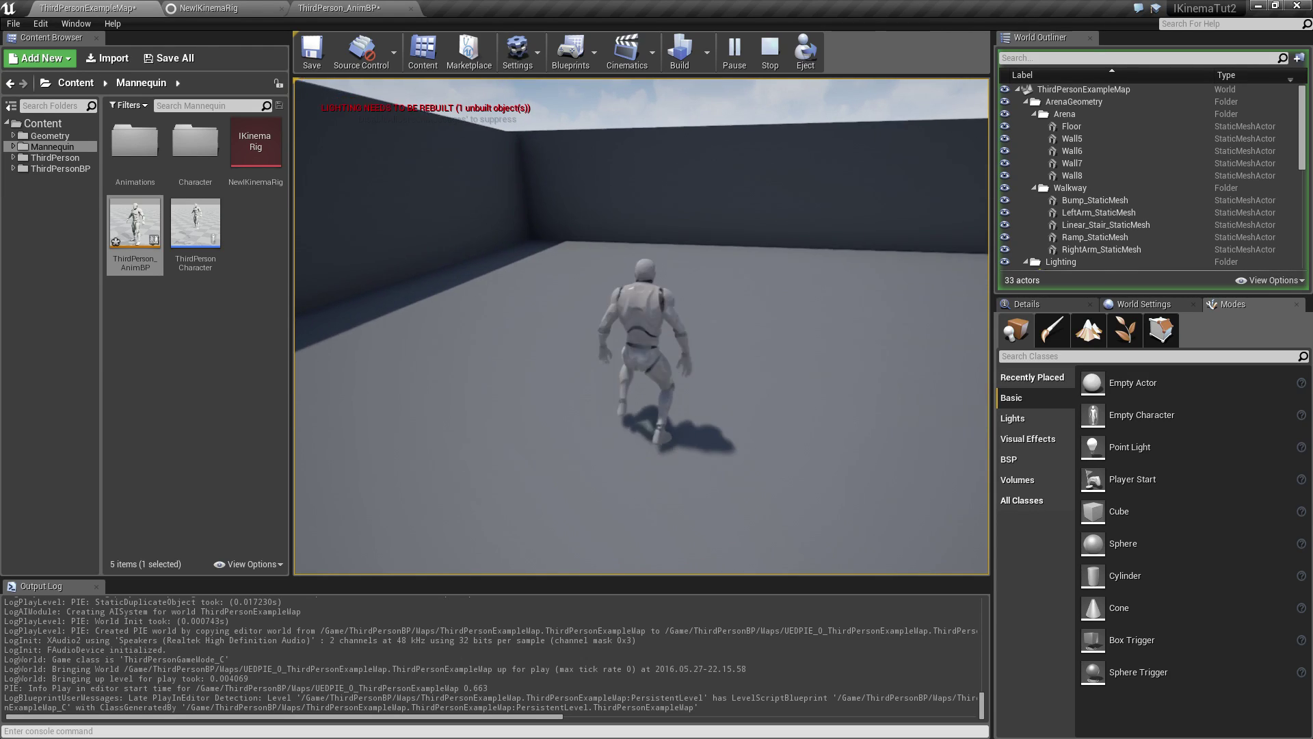
pyautogui.press('space')
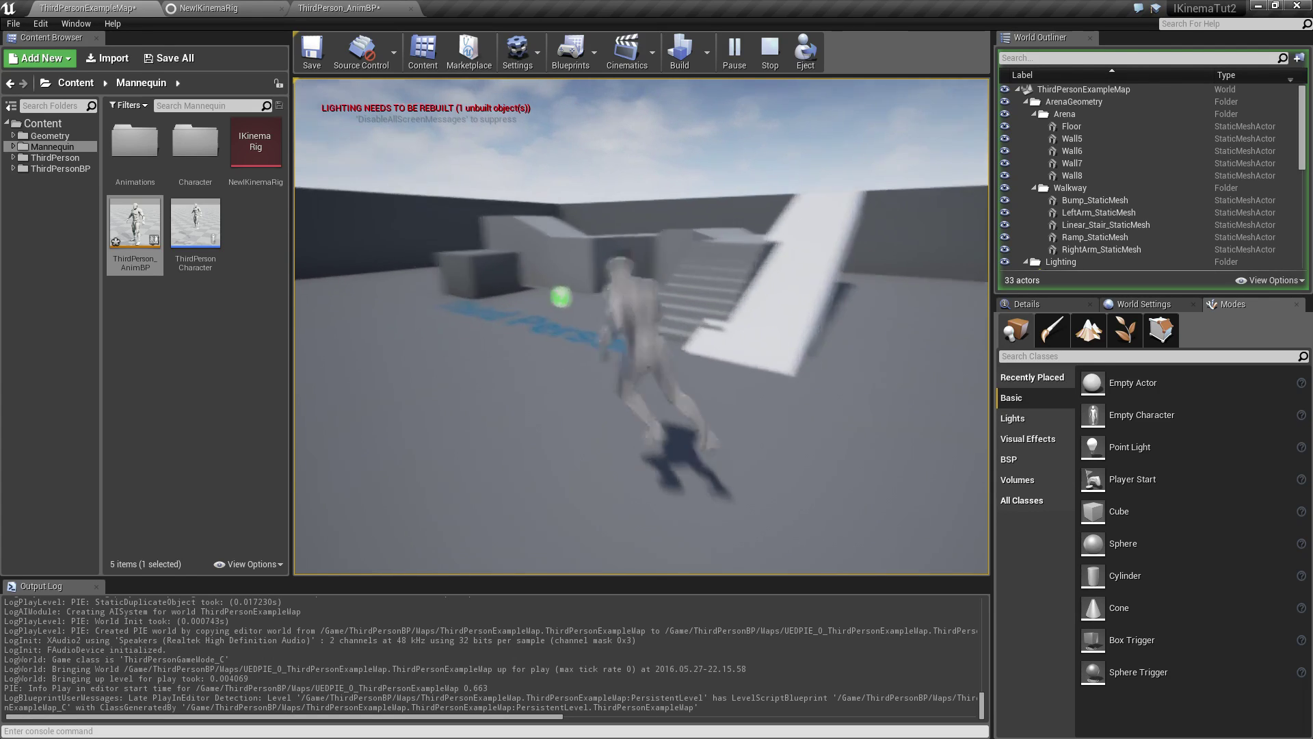
pyautogui.press('space')
pyautogui.press('space')
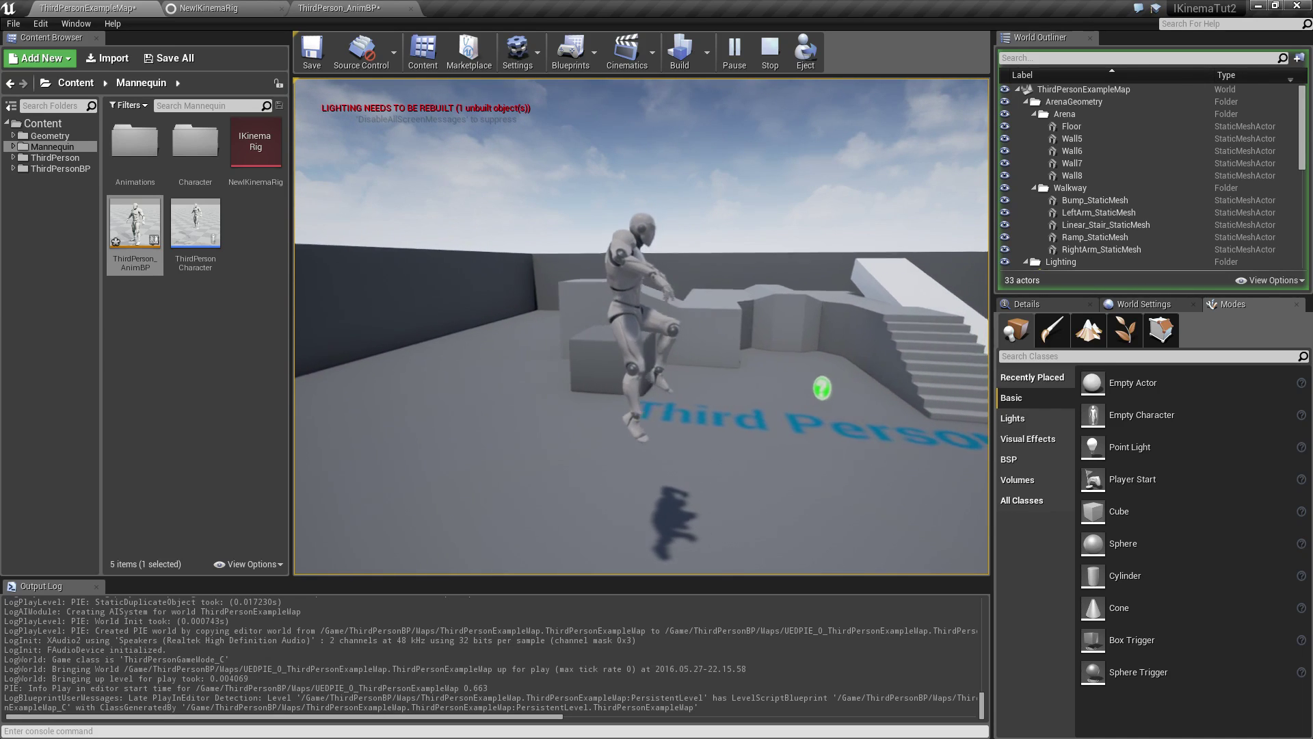
pyautogui.press('a')
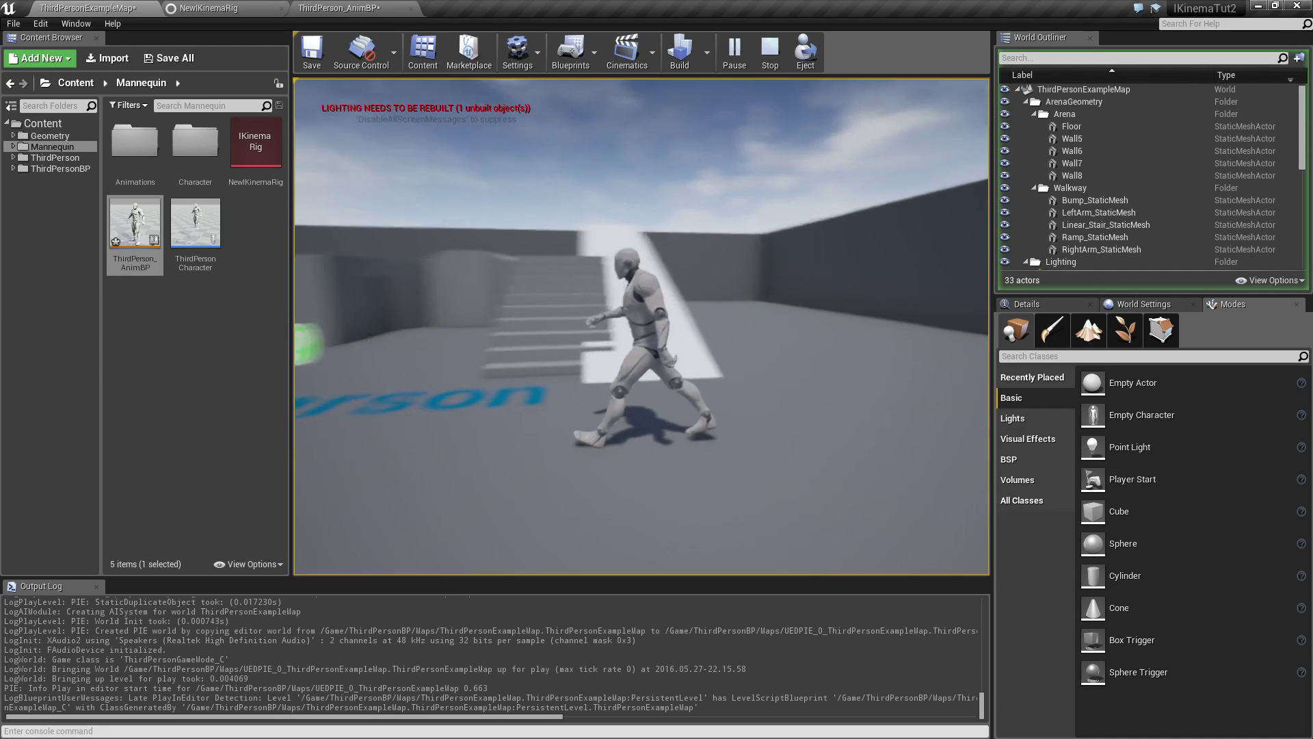
# Keep jumping the character around the area facing the stairs to inspect its feet on landing, and end the play session.
pyautogui.press('space')
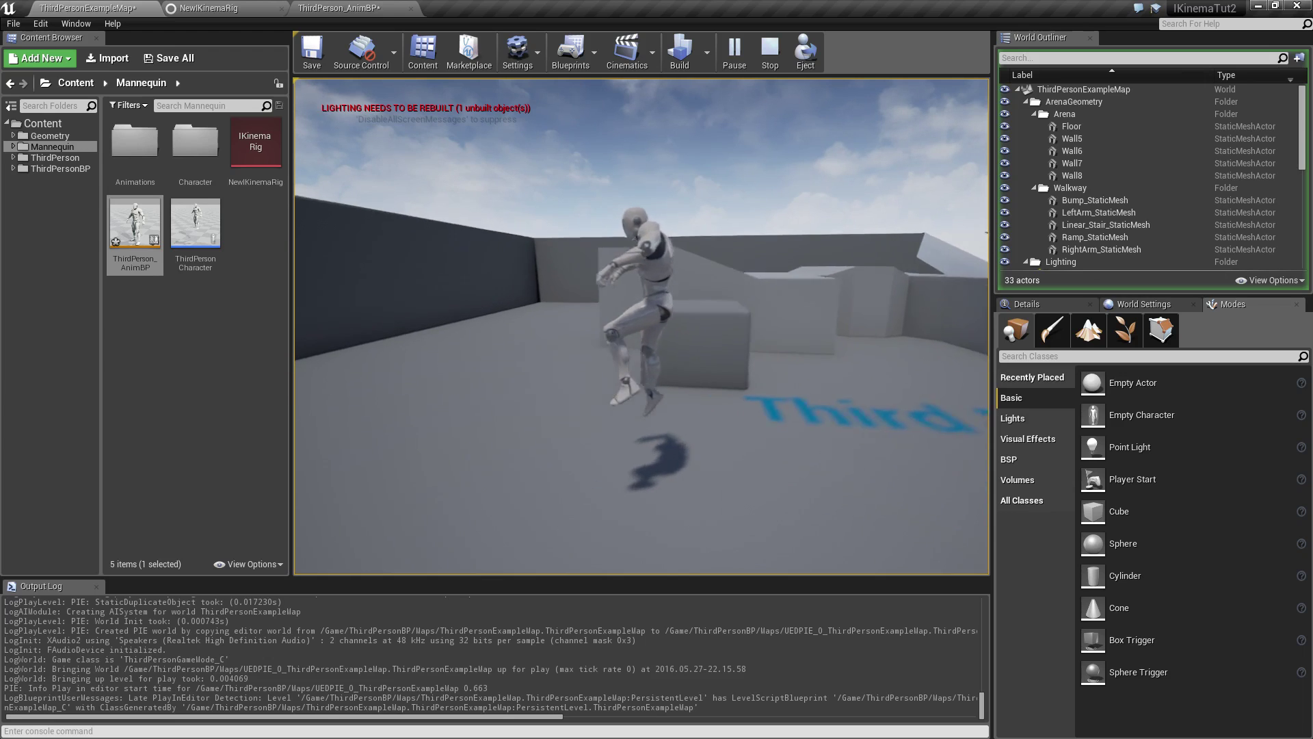
pyautogui.press('space')
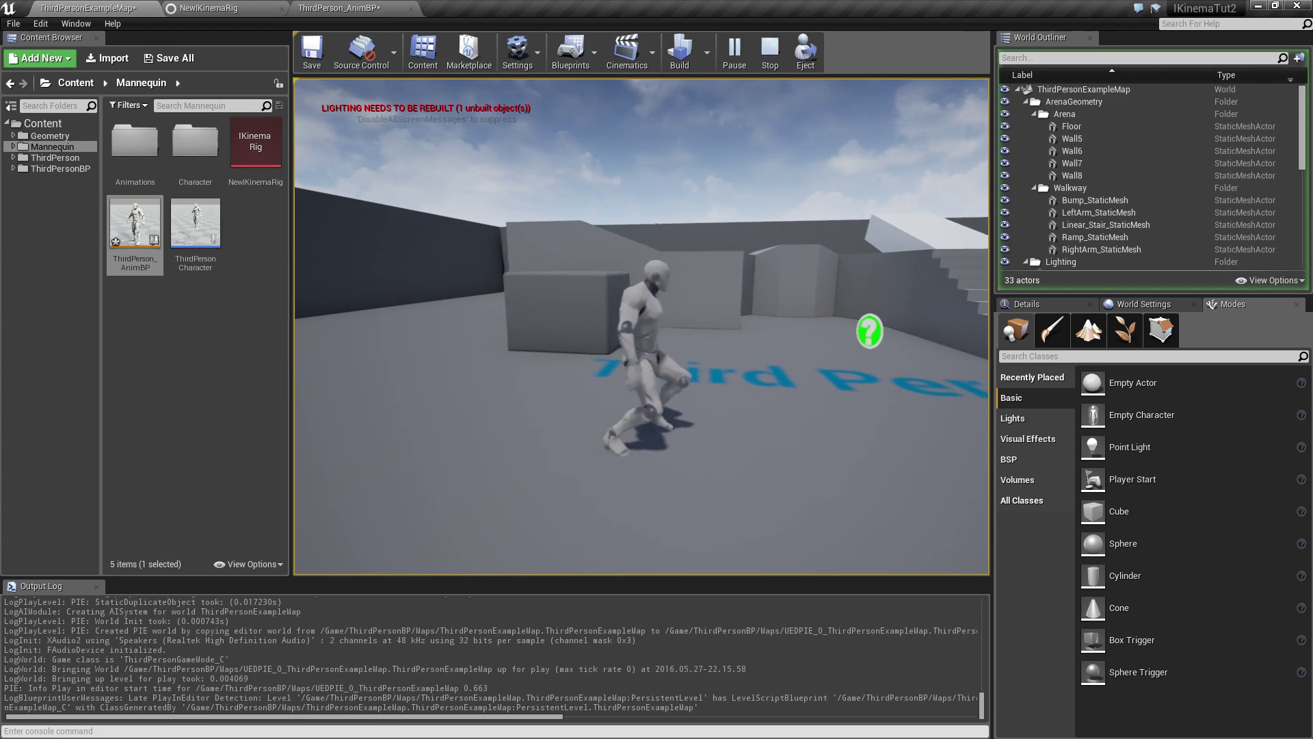
pyautogui.press('space')
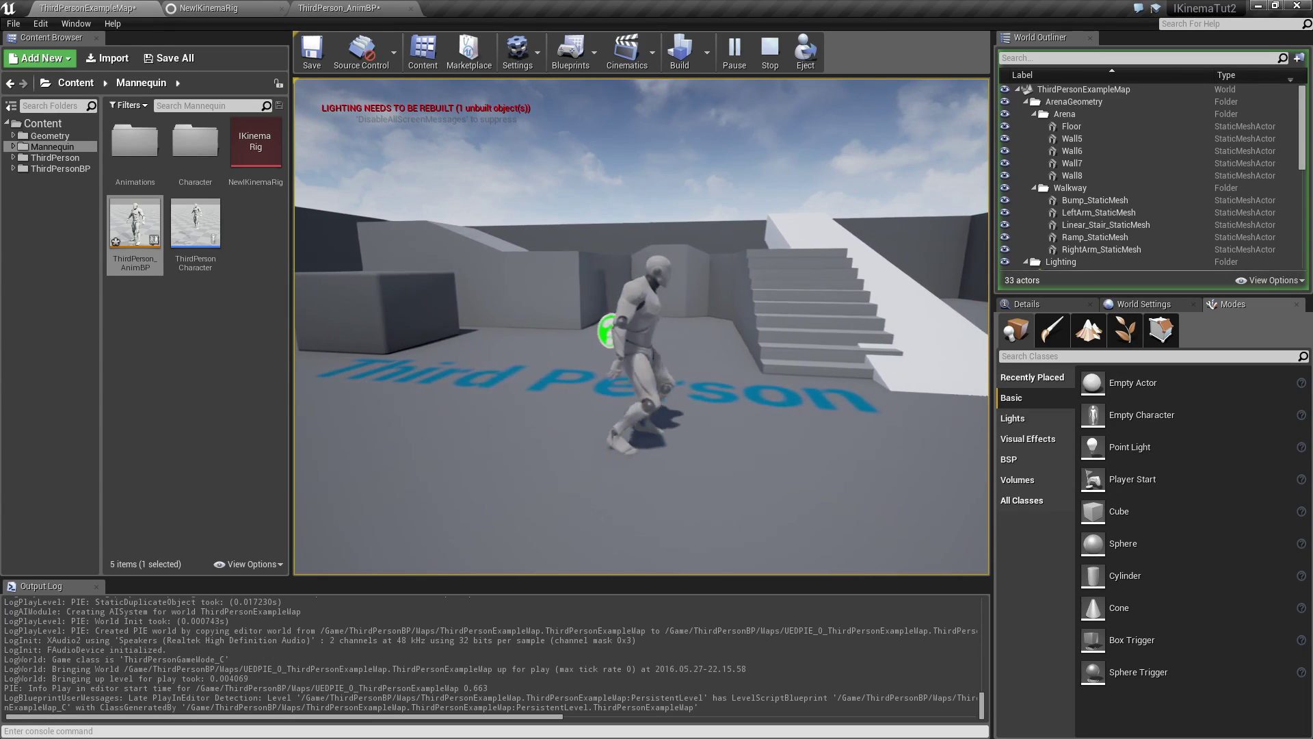
pyautogui.press('d')
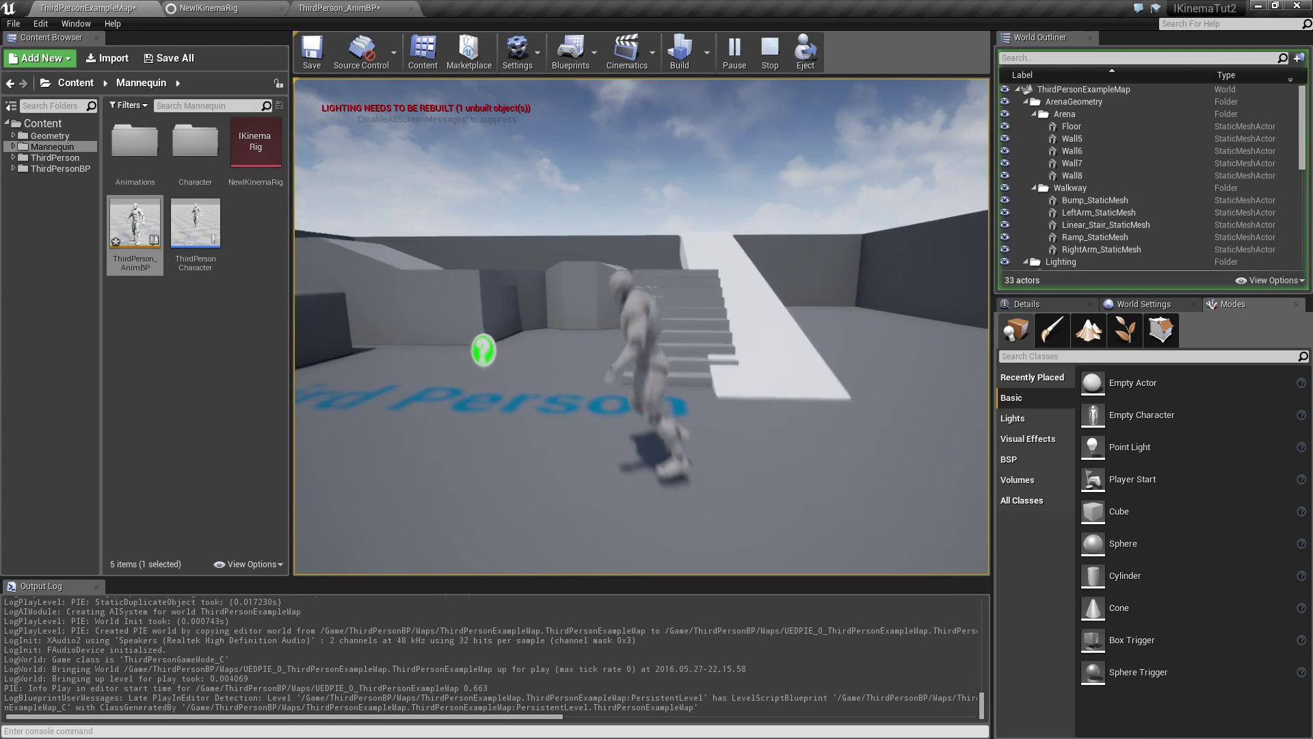
pyautogui.press('space')
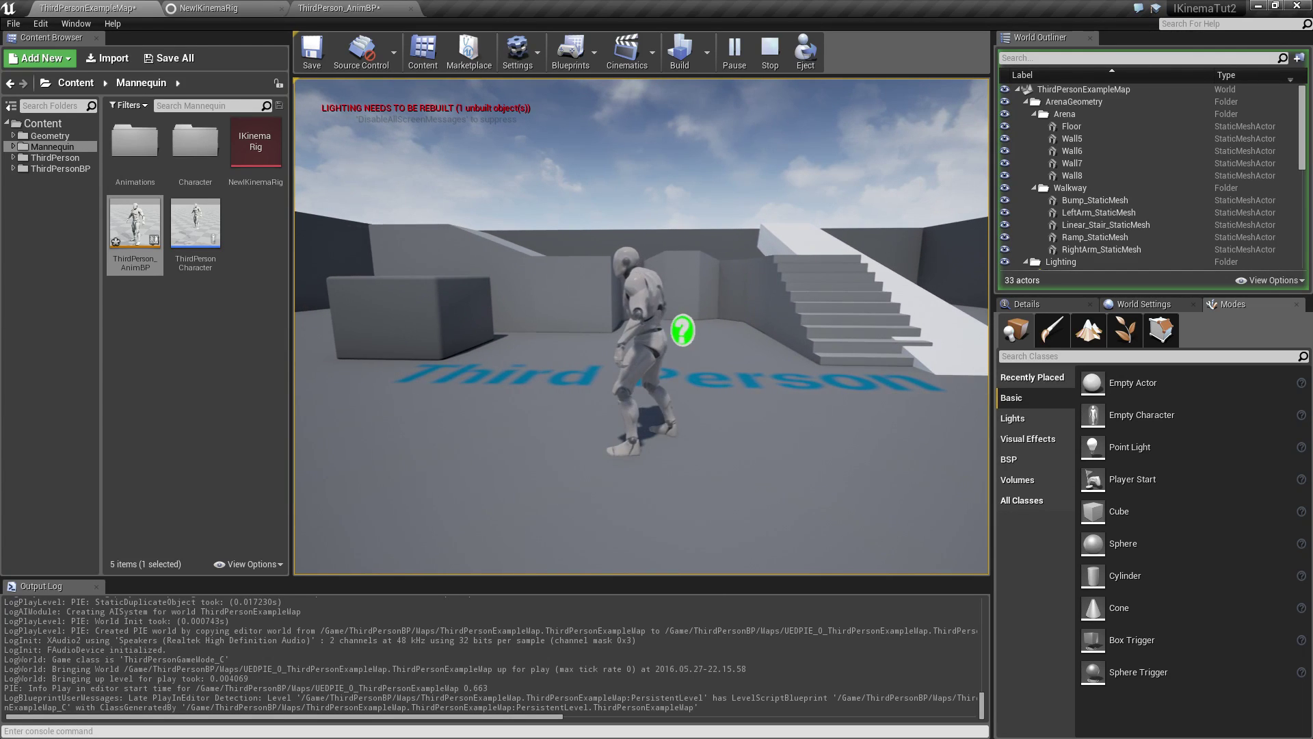
pyautogui.press('space')
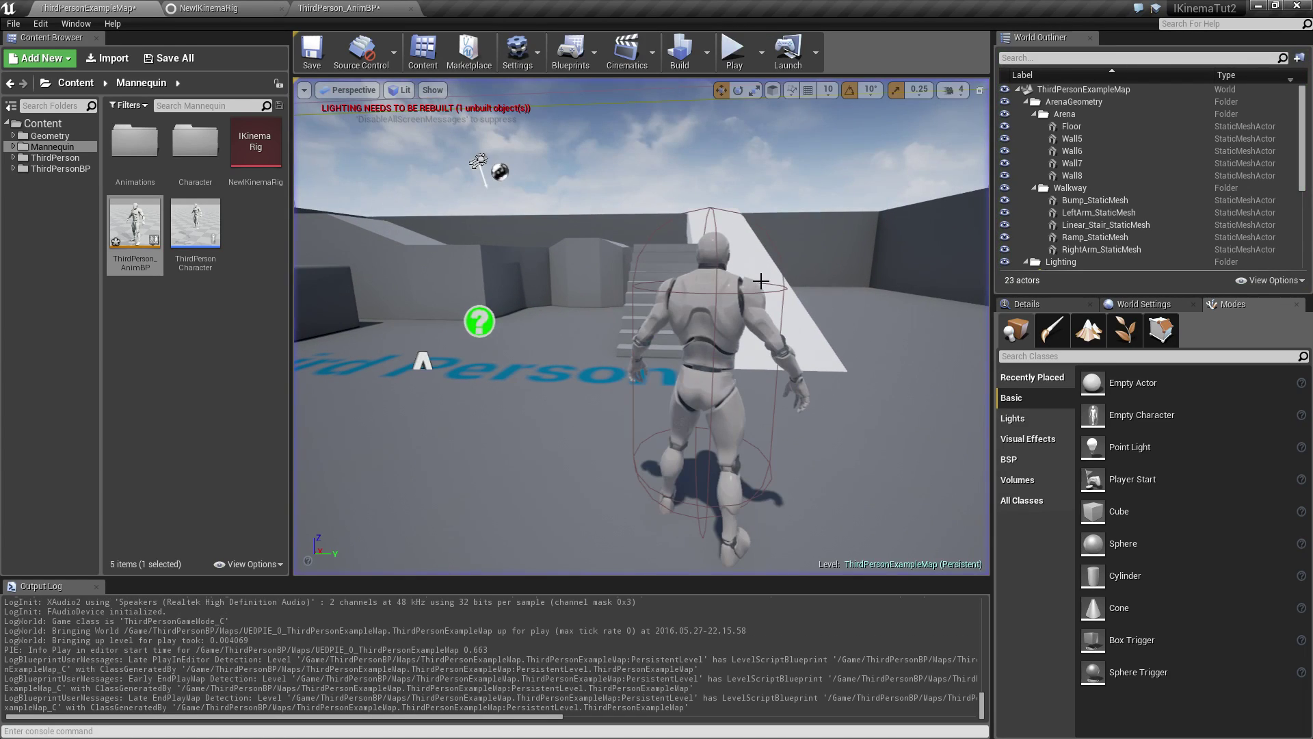
# In the ThirdPerson_AnimBP AnimGraph, shift the Final Animation Pose away and add a Blend Poses by bool node before it.
pyautogui.doubleClick(136, 223)
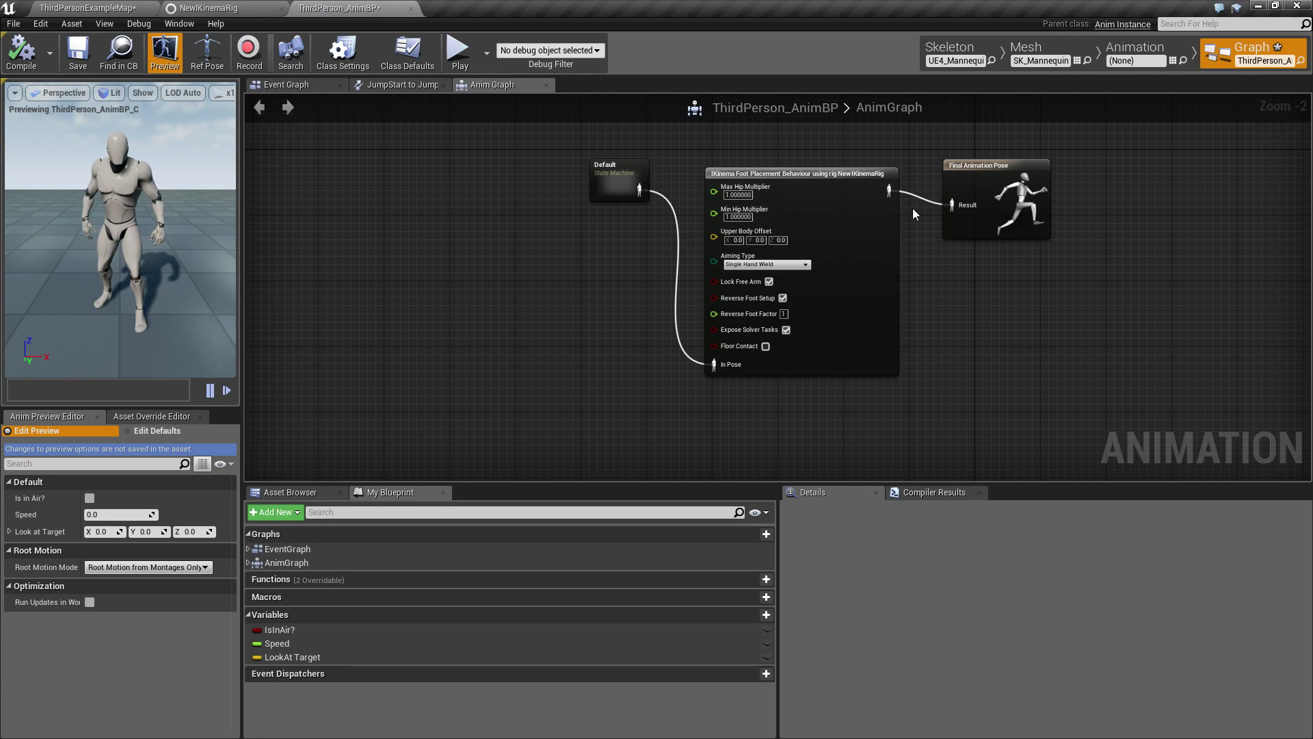
pyautogui.moveTo(1000, 168); pyautogui.dragTo(1105, 169)
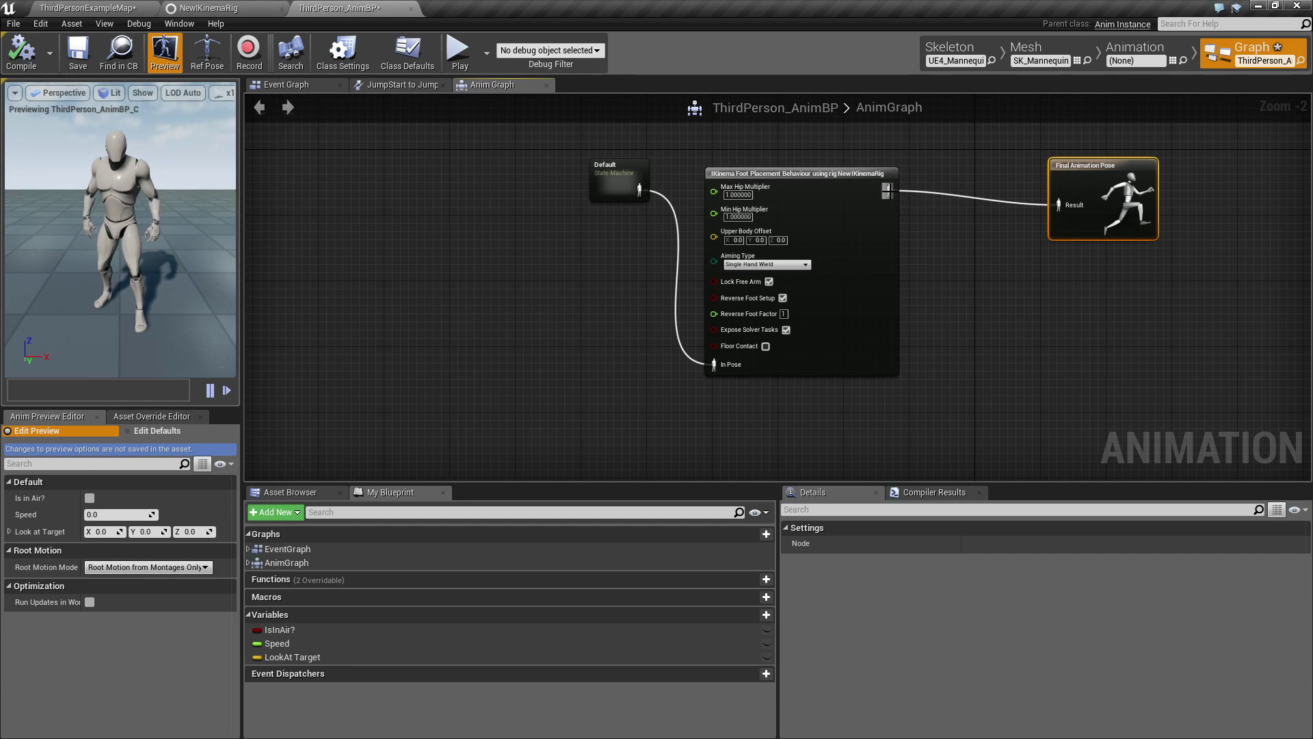
pyautogui.rightClick(944, 162)
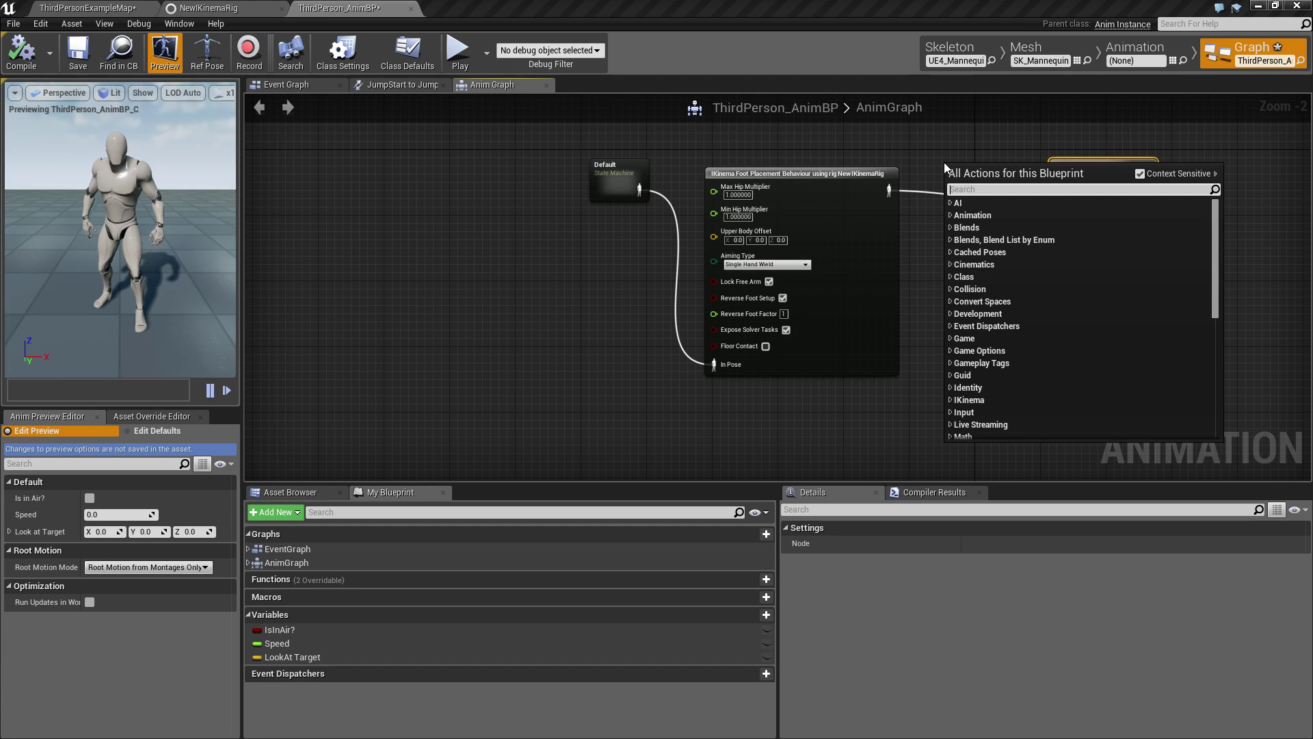
pyautogui.write('blend b')
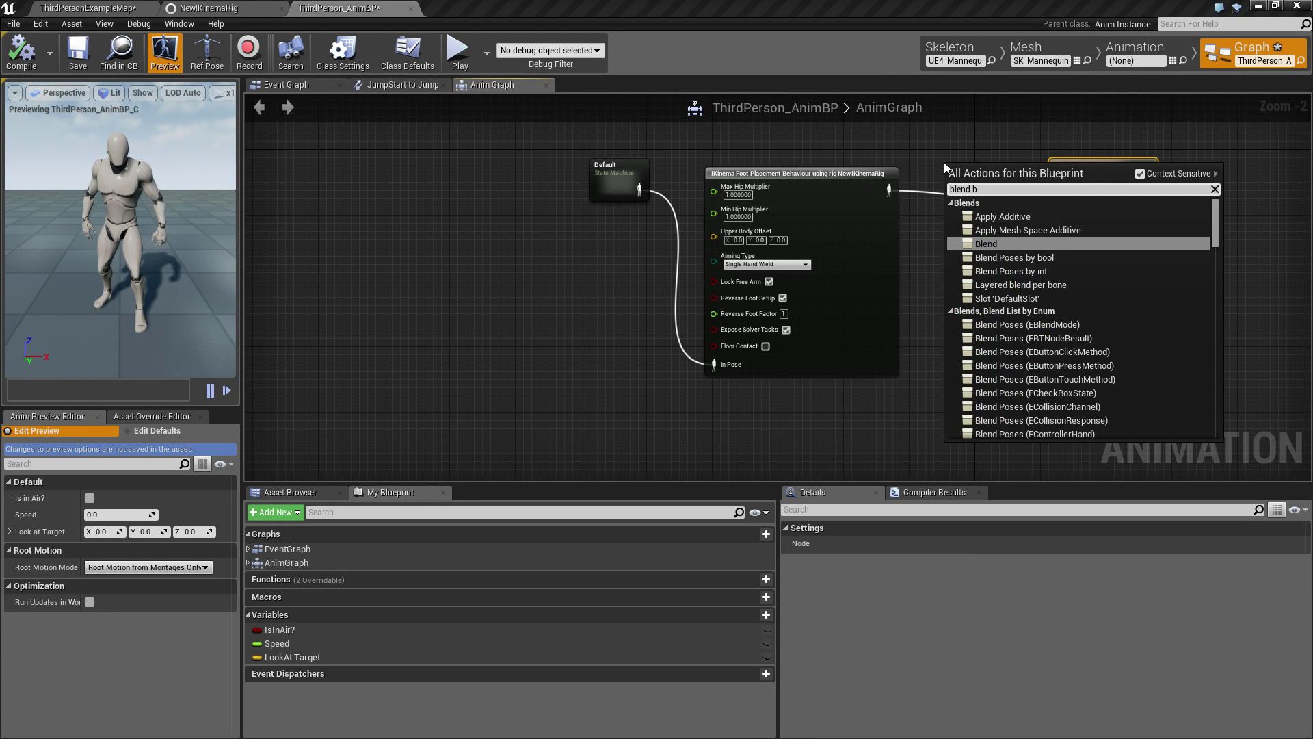
pyautogui.write('y bool')
pyautogui.press('Return')
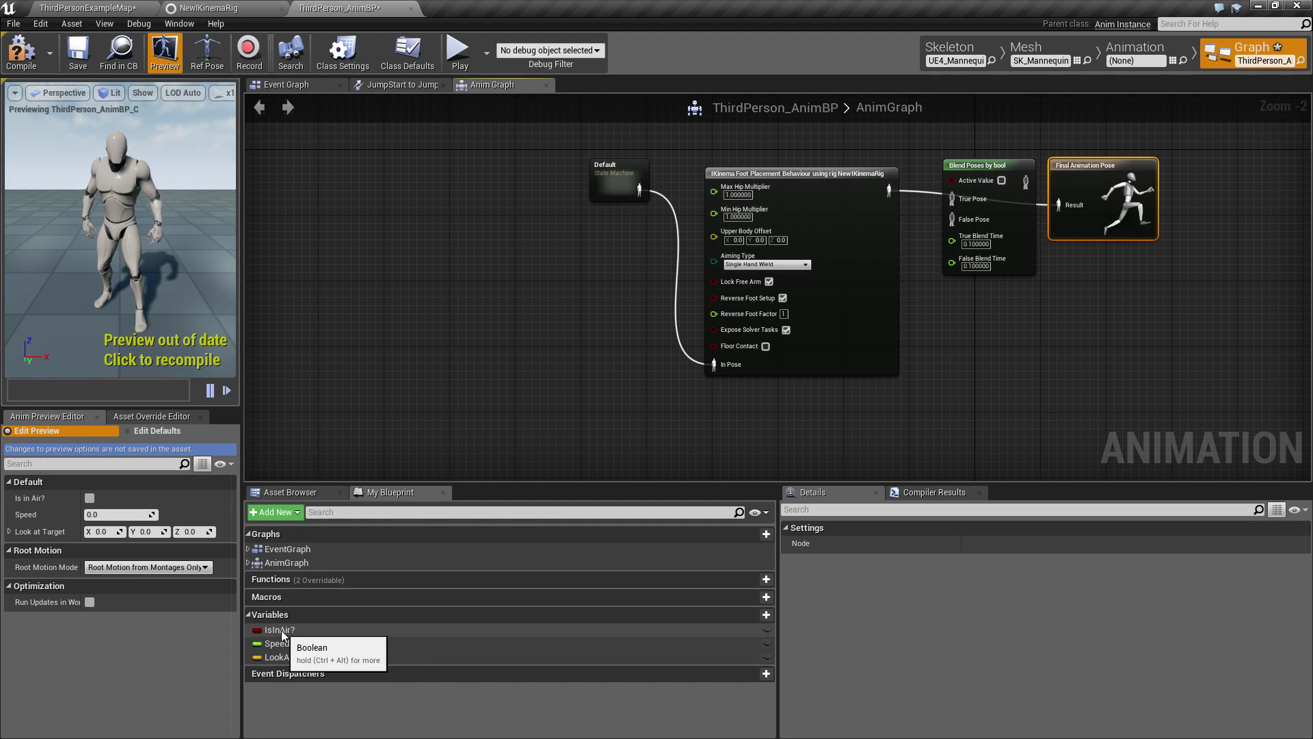
# Feed the IsInAir? variable into the blend node's Active Value and move the IKinema foot placement node lower.
pyautogui.moveTo(282, 633); pyautogui.dragTo(599, 425)
pyautogui.moveTo(921, 147)
pyautogui.mouseDown()
pyautogui.moveTo(951, 180)
pyautogui.moveTo(909, 145)
pyautogui.mouseUp()
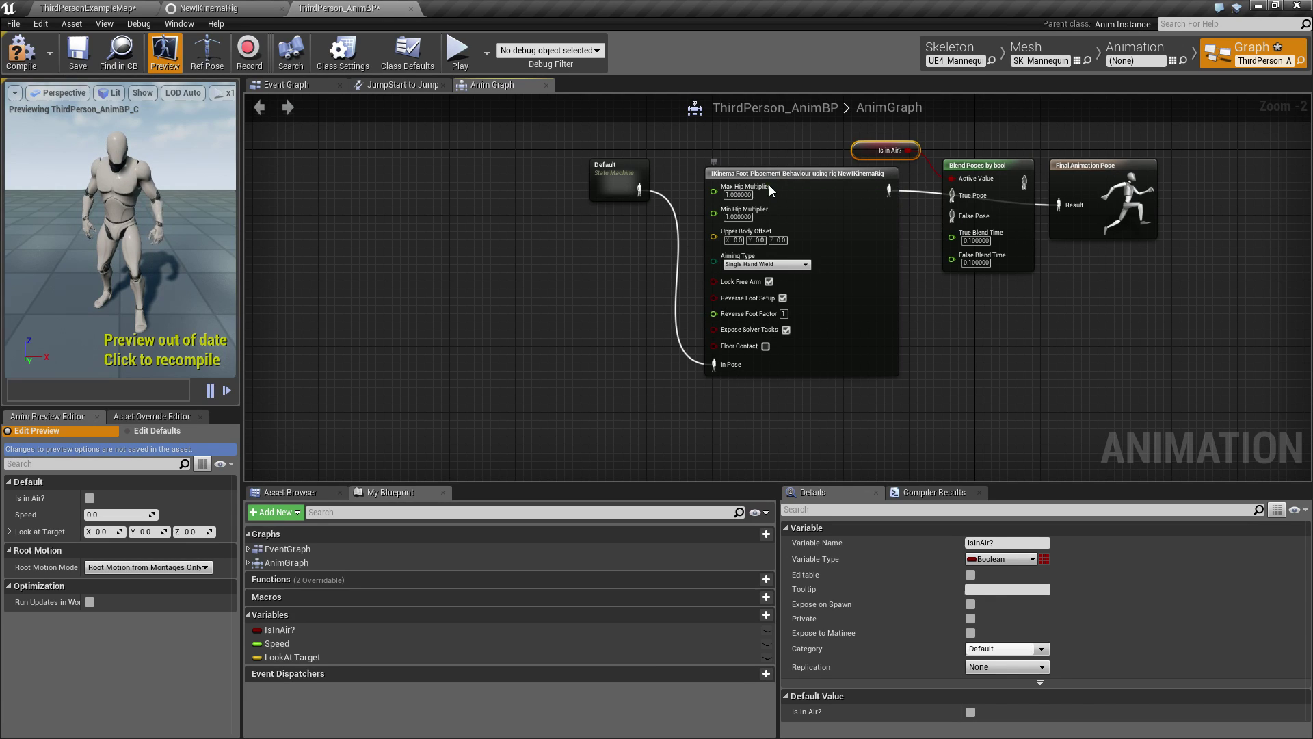
pyautogui.moveTo(772, 175); pyautogui.dragTo(783, 212)
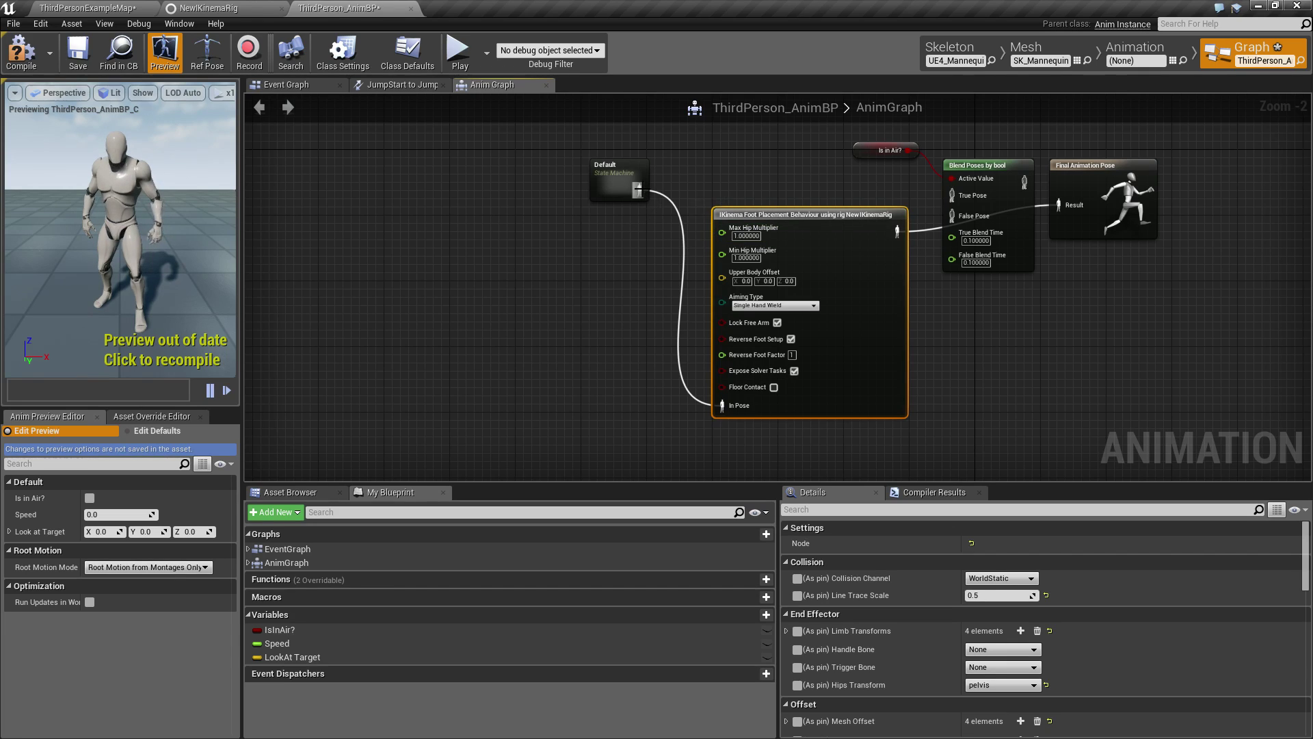
# Move the Default state machine farther from the foot placement node and connect its output to a new Save cached pose node.
pyautogui.moveTo(623, 163); pyautogui.dragTo(598, 183)
pyautogui.write('cas')
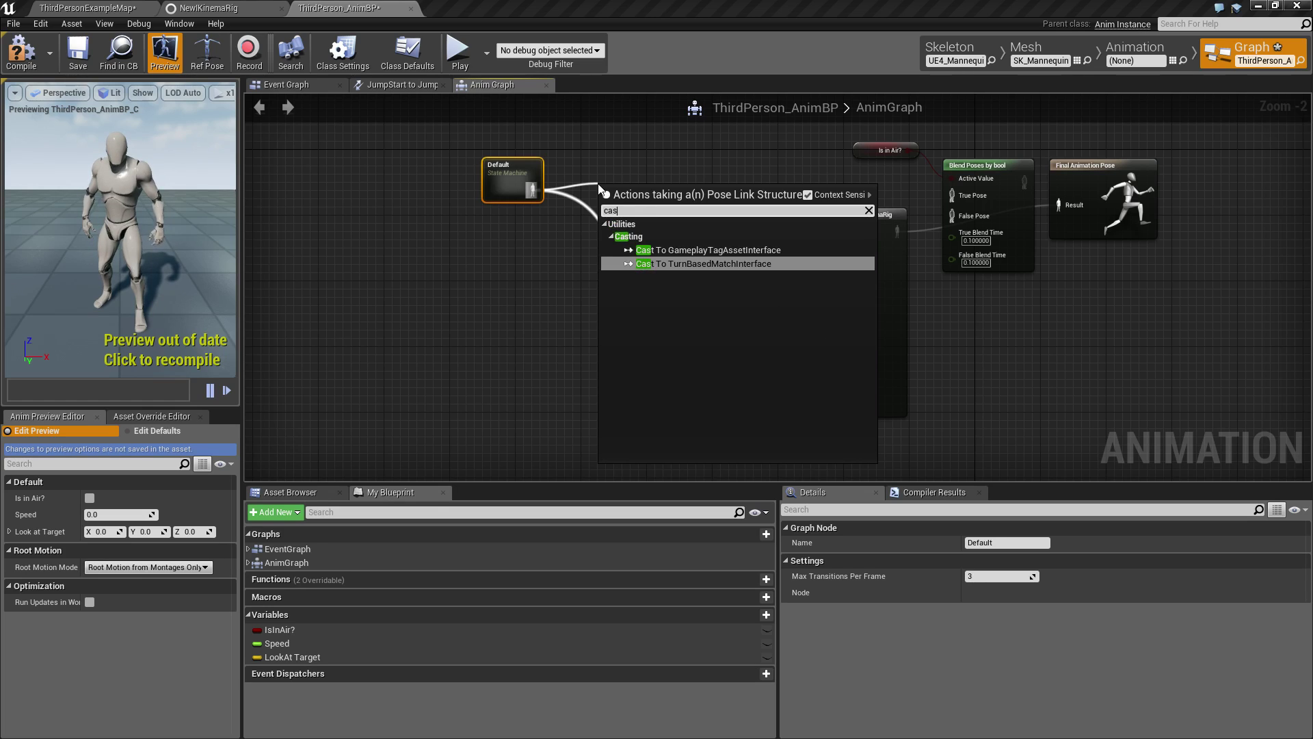
pyautogui.press('BackSpace')
pyautogui.write('c')
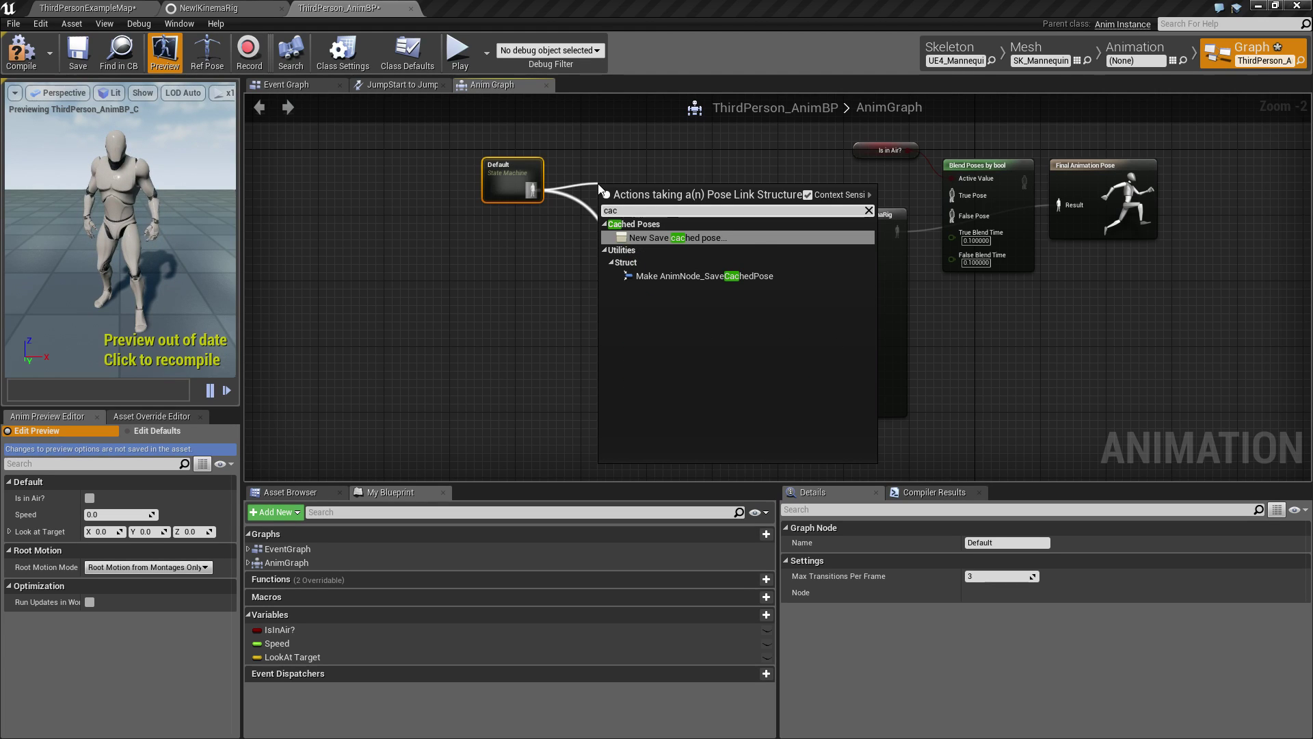
pyautogui.press('Return')
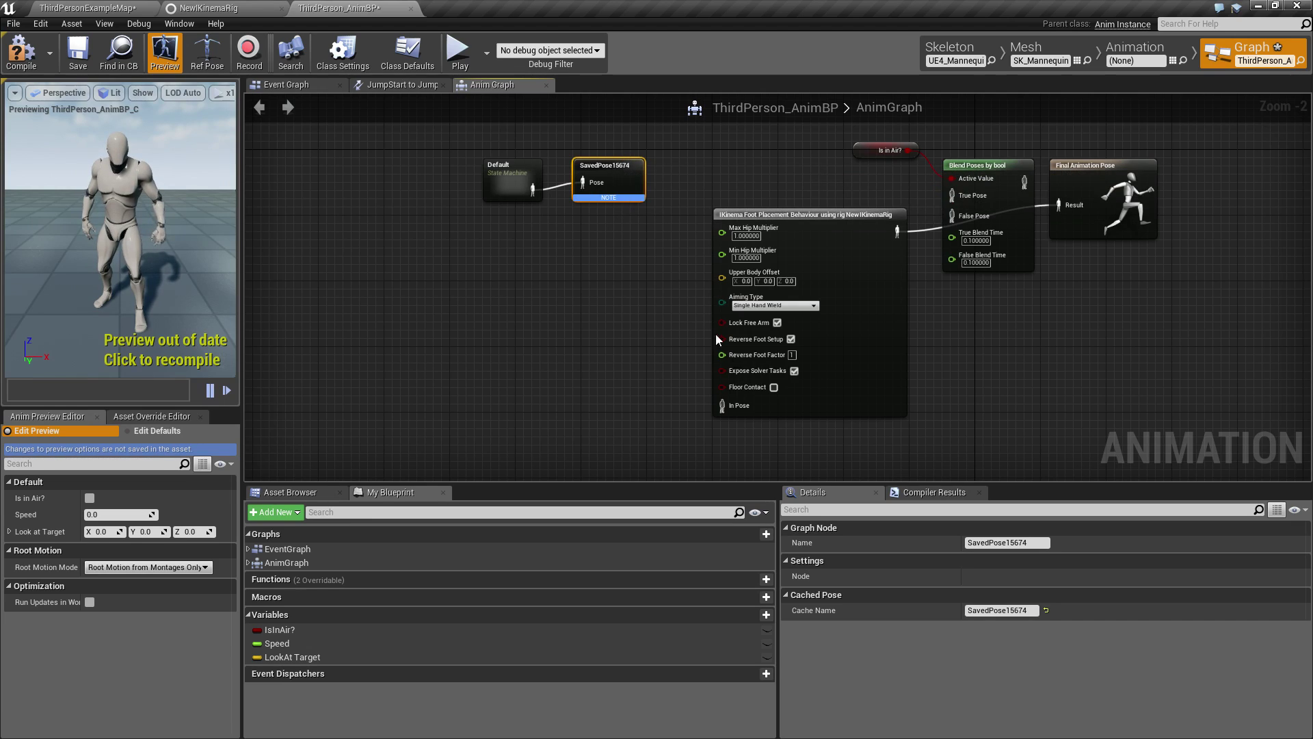
# Rename the saved cached pose node to LocomotionPose.
pyautogui.moveTo(1038, 541); pyautogui.dragTo(670, 490)
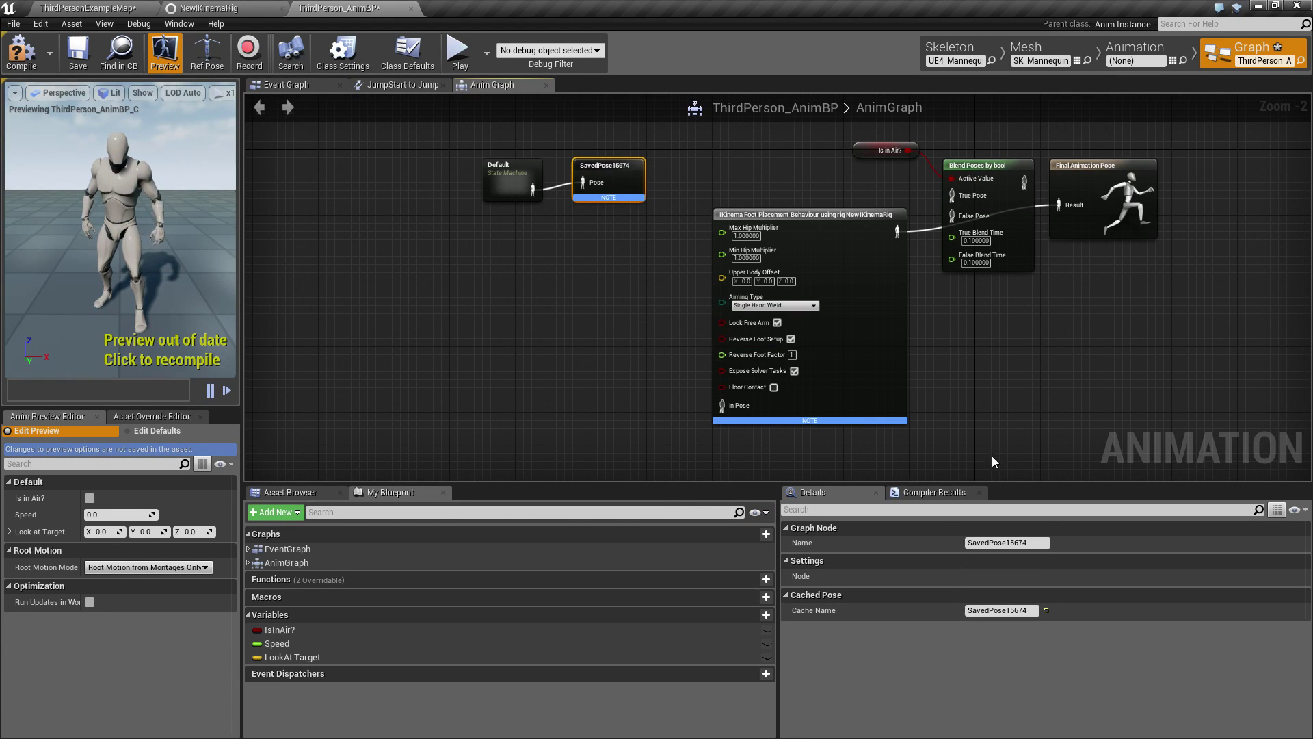
pyautogui.click(1032, 540)
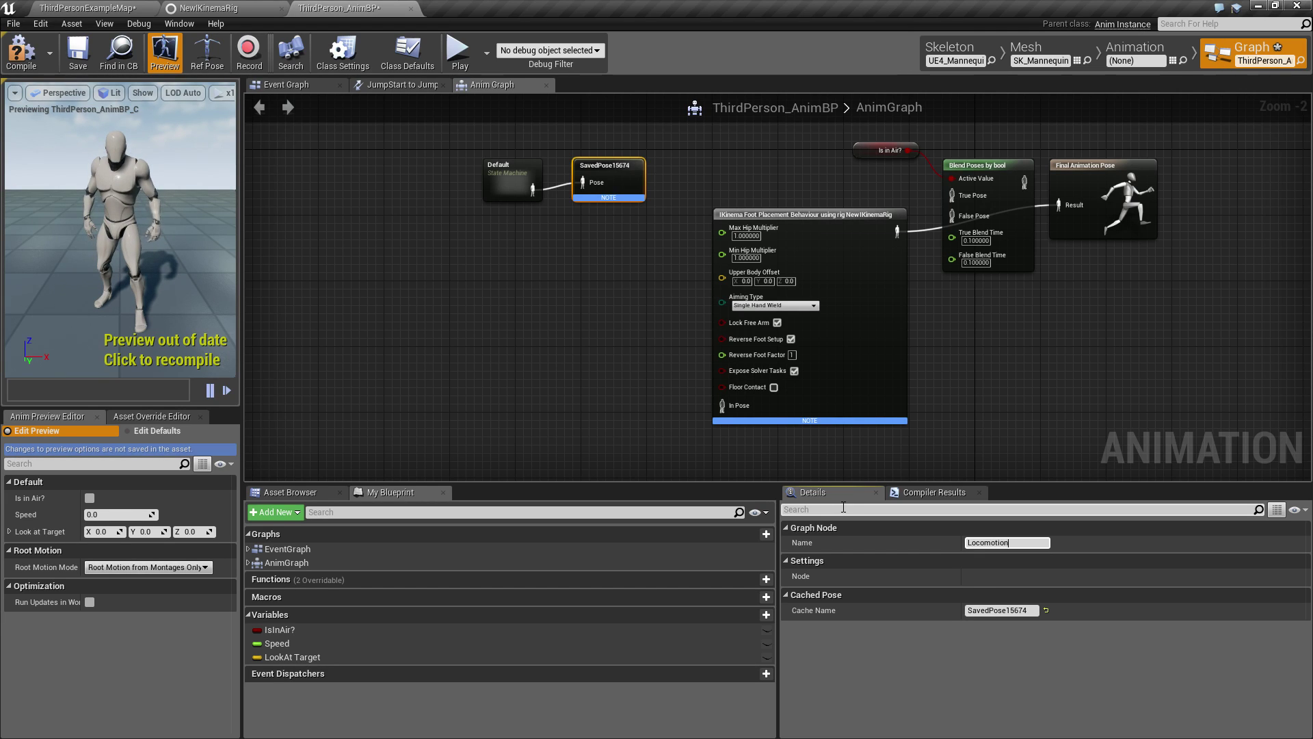
pyautogui.write('se')
pyautogui.press('Return')
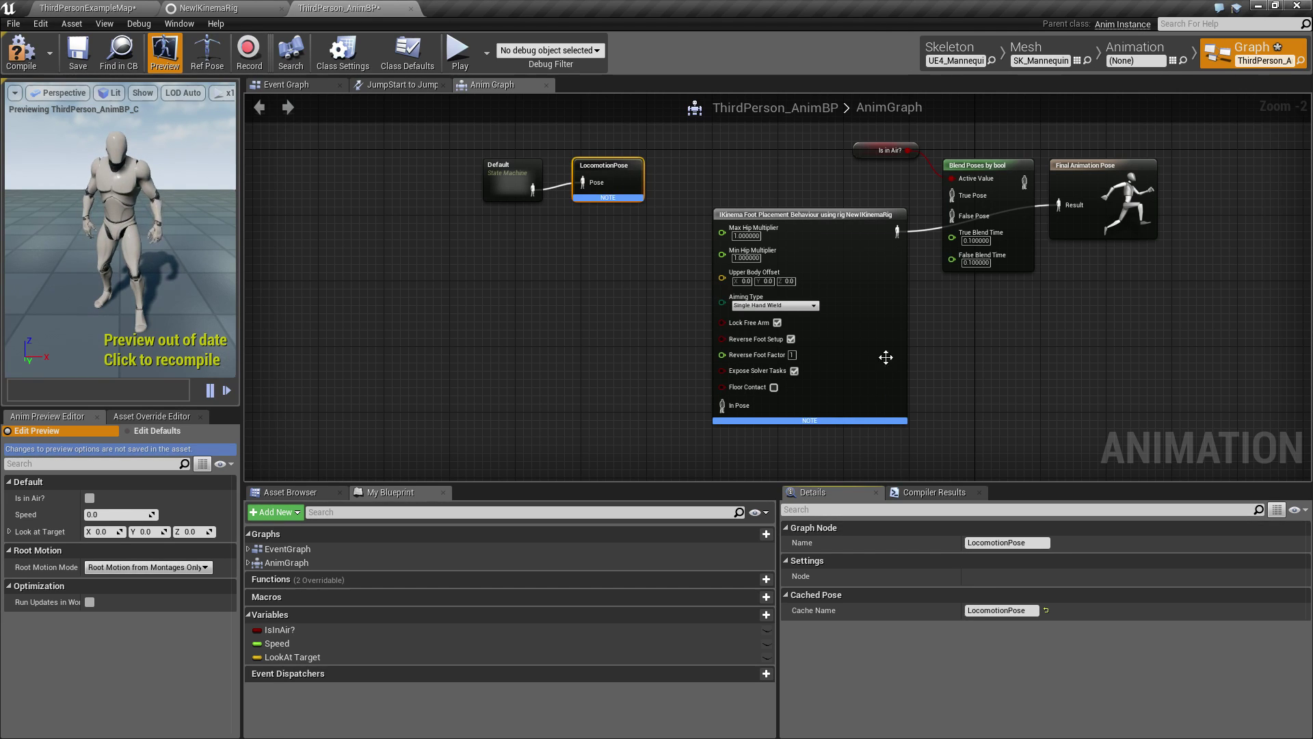
# Add a Use cached pose 'LocomotionPose' node and connect it to the foot placement node's In Pose.
pyautogui.rightClick(593, 409)
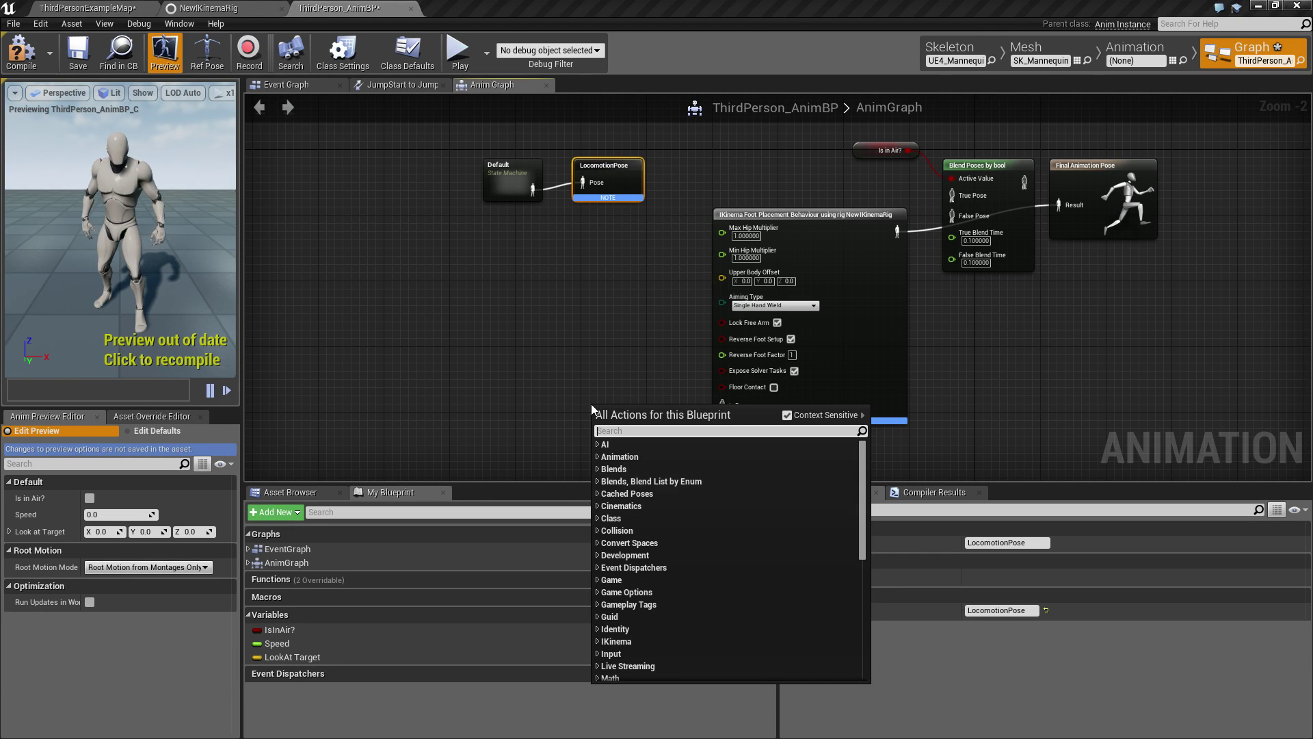
pyautogui.write('use')
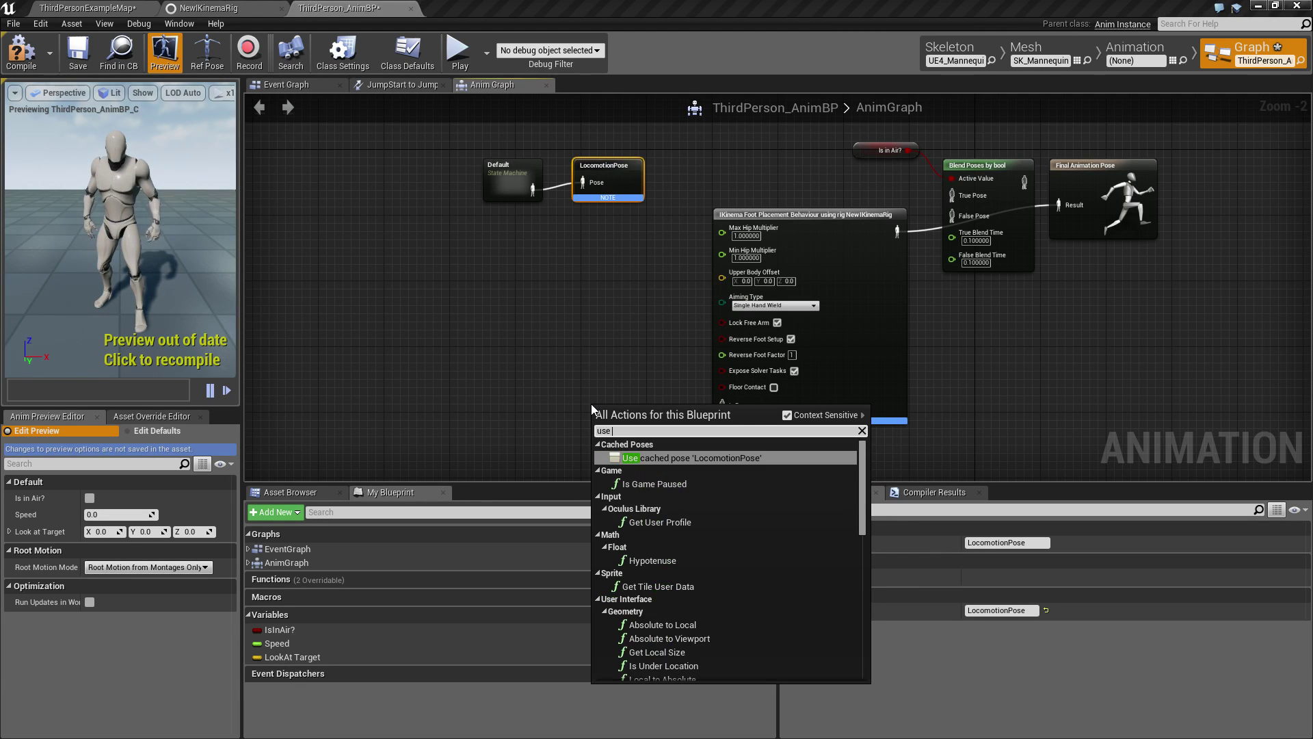
pyautogui.press('Return')
pyautogui.moveTo(661, 422); pyautogui.dragTo(728, 409)
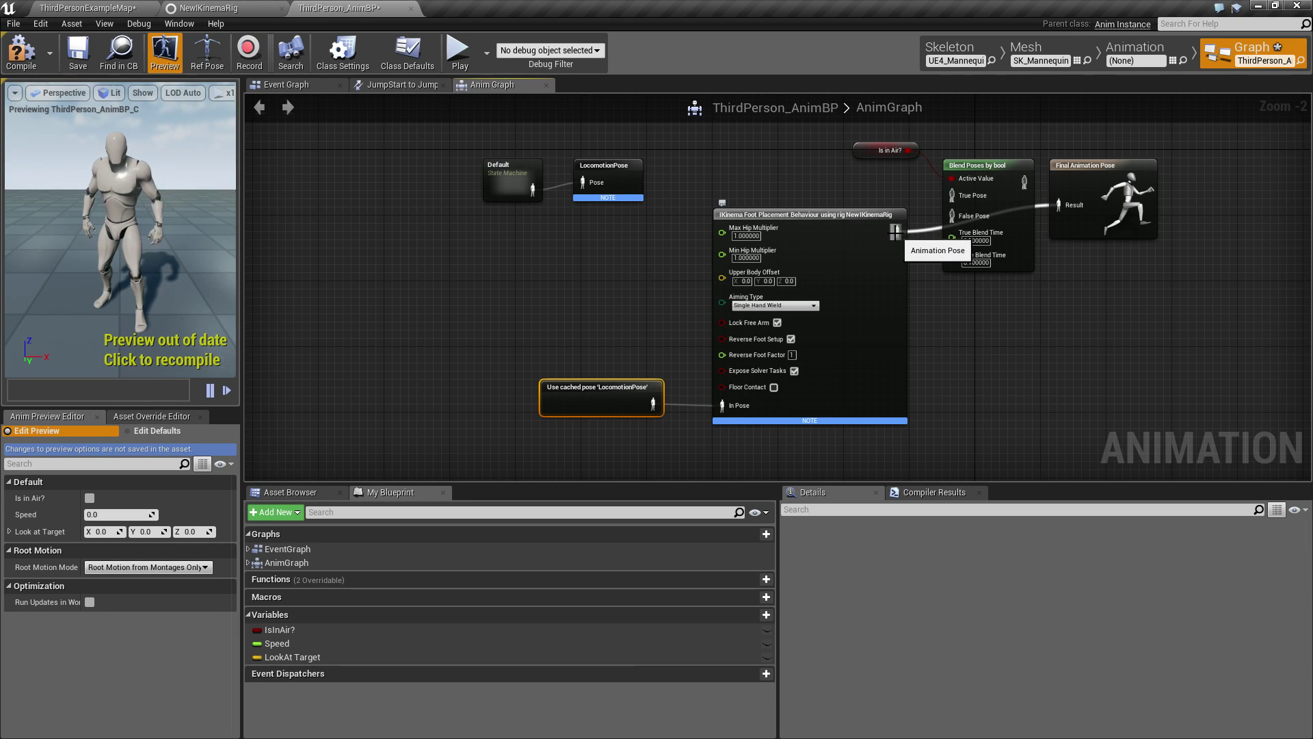
# Wire the foot placement output to the blend's False Pose and the blend's output to the Final Animation Pose, spacing out the nodes.
pyautogui.moveTo(896, 233); pyautogui.dragTo(952, 216)
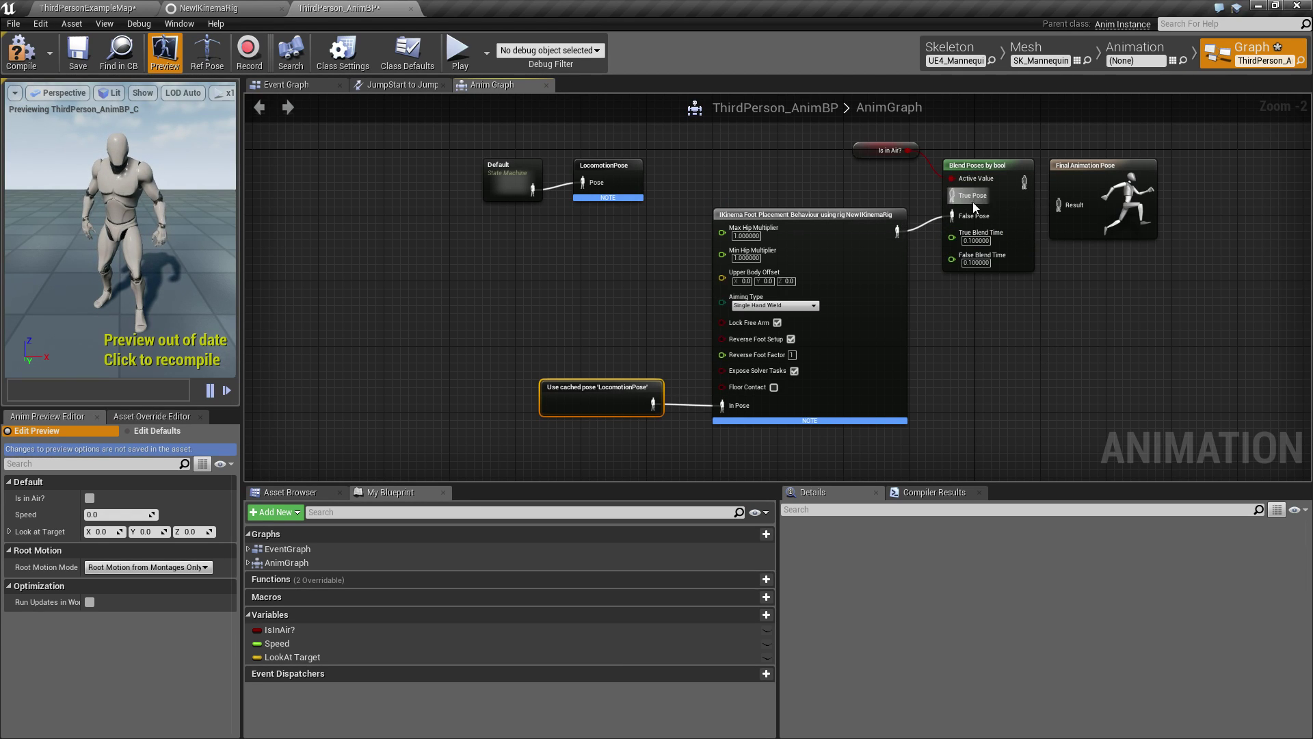
pyautogui.moveTo(1064, 205); pyautogui.dragTo(1130, 167)
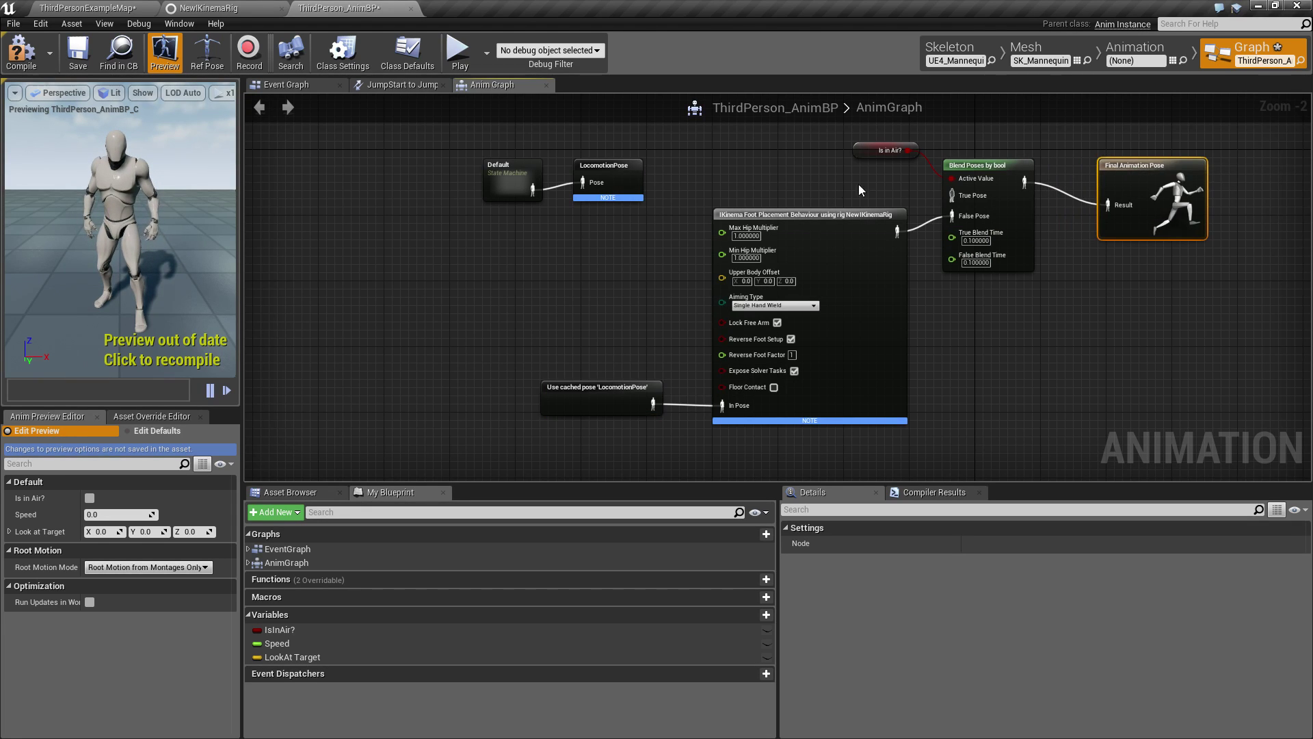
pyautogui.moveTo(868, 157); pyautogui.dragTo(951, 178)
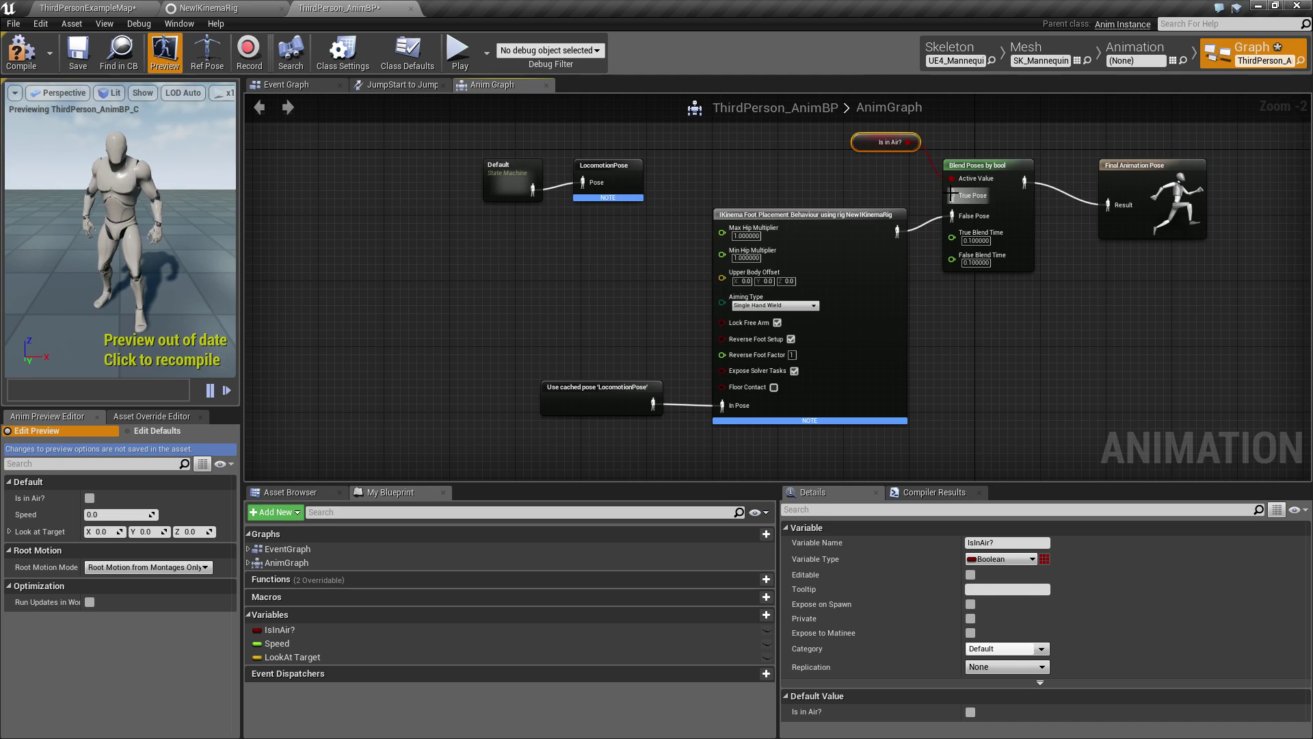
pyautogui.click(625, 166)
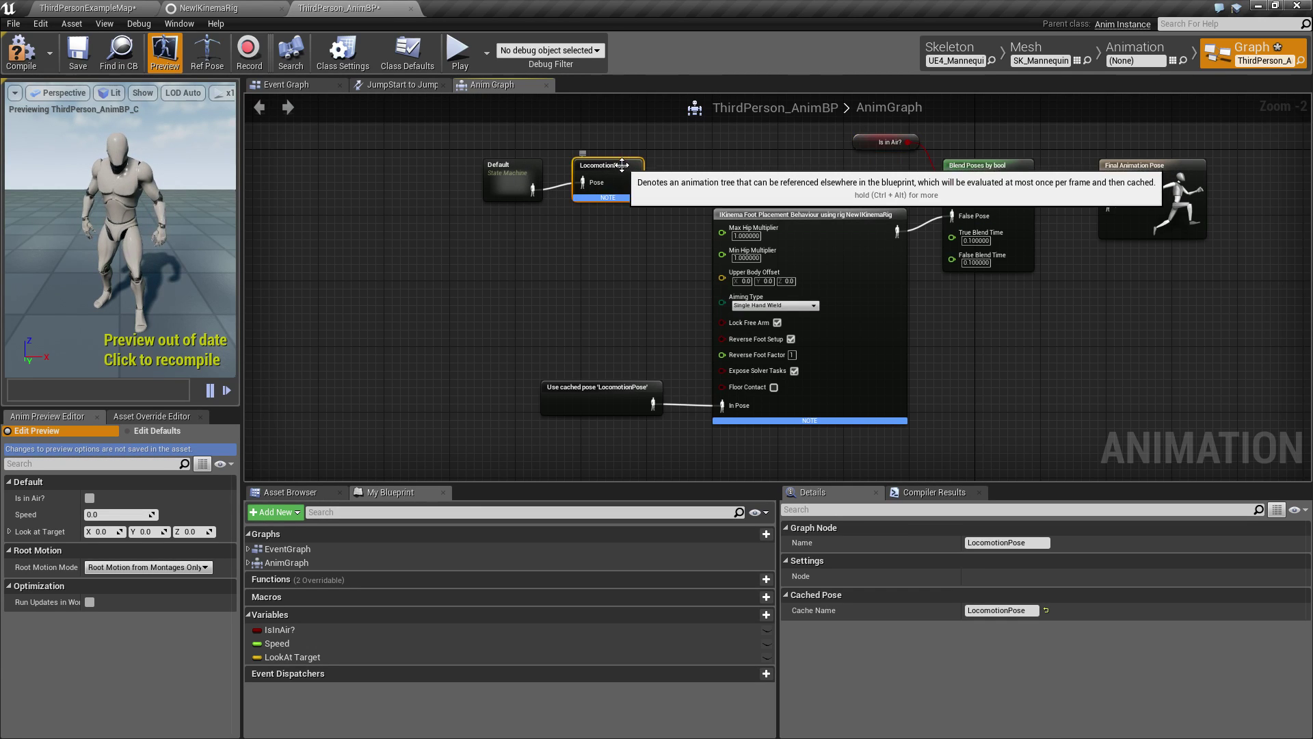
pyautogui.hotkey('ctrl', 'w')
pyautogui.moveTo(736, 230); pyautogui.dragTo(876, 197)
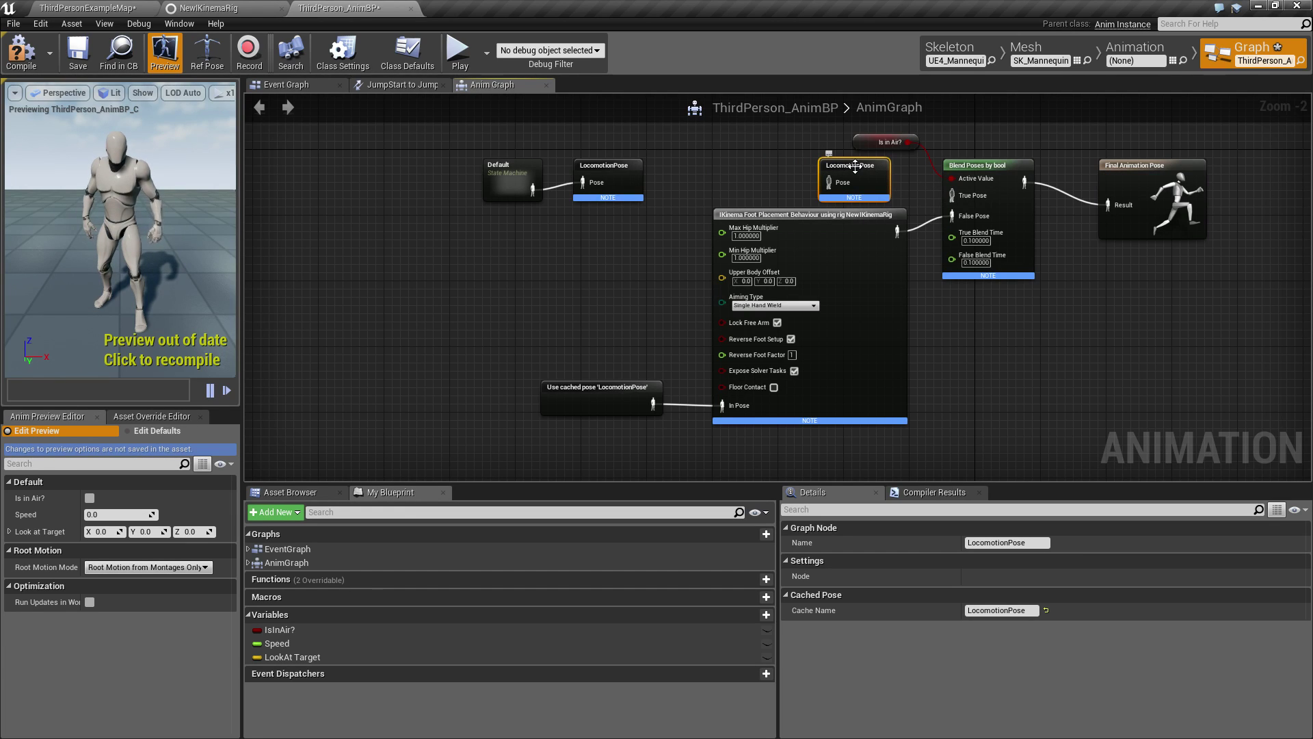
pyautogui.press('Delete')
# Duplicate the Use cached pose 'LocomotionPose' node and connect the copy to the blend node's True Pose.
pyautogui.click(579, 387)
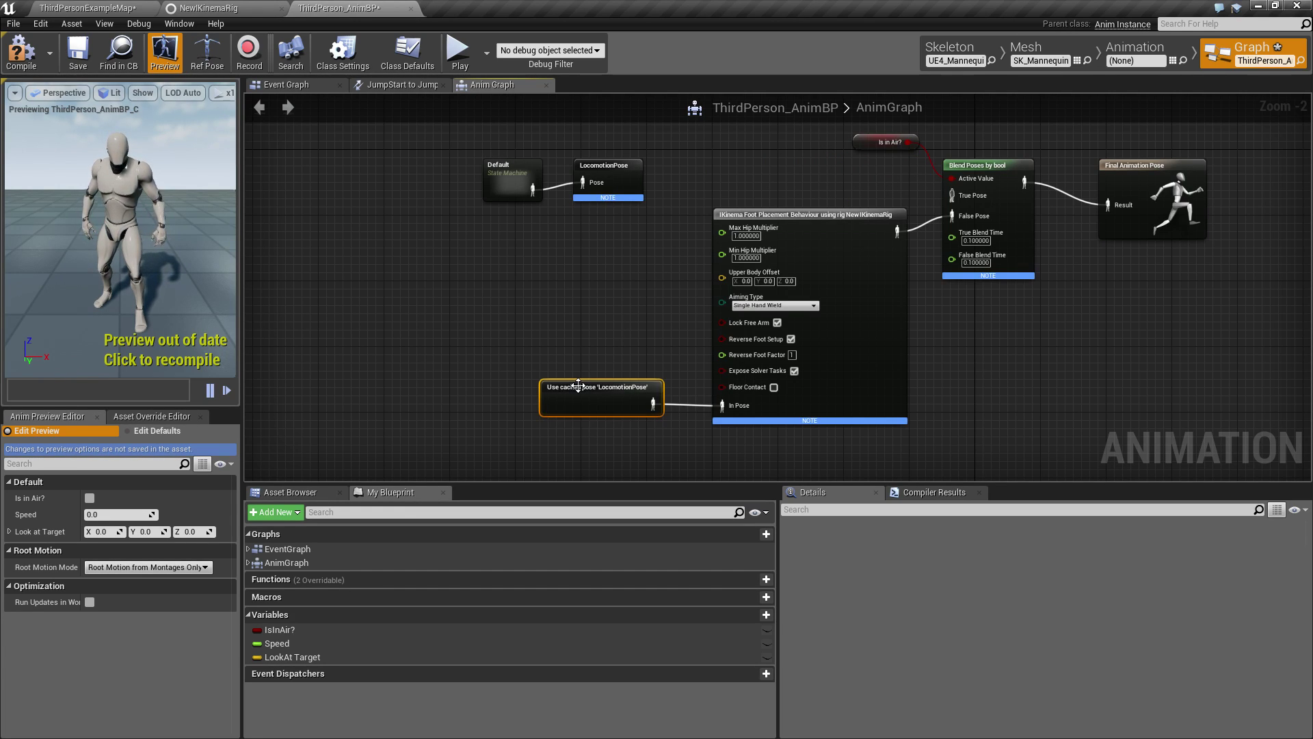
pyautogui.hotkey('ctrl', 'v')
pyautogui.moveTo(669, 392); pyautogui.dragTo(911, 186)
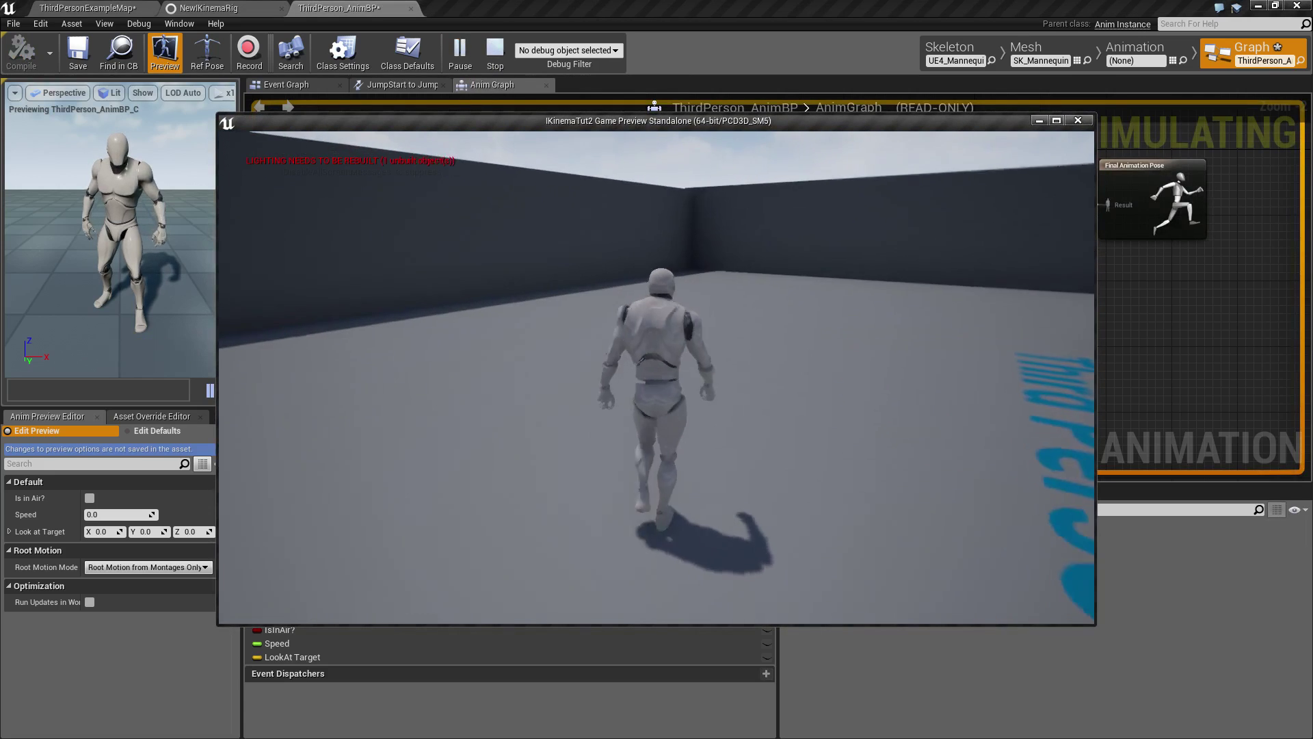
# Play-test the blend in a standalone preview, running and jumping the character across the floor and up the ramp to check its feet.
pyautogui.press('space')
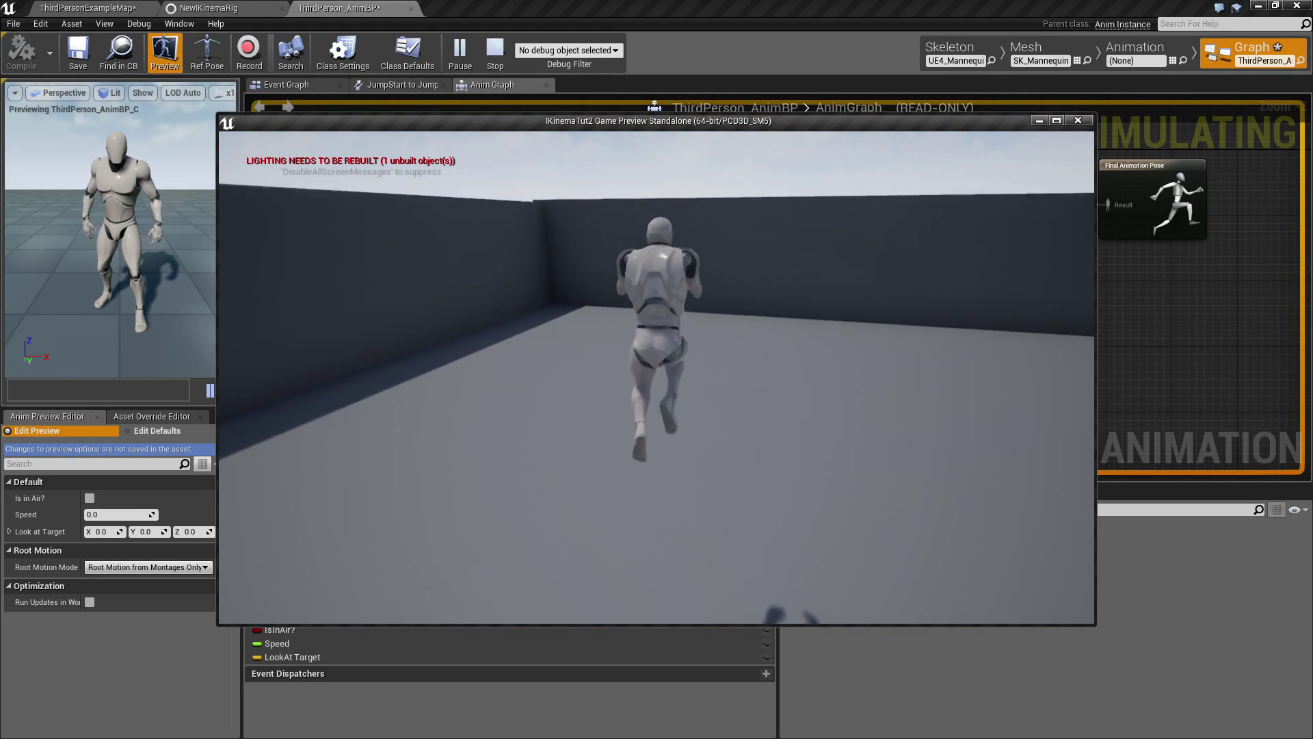
pyautogui.press('w')
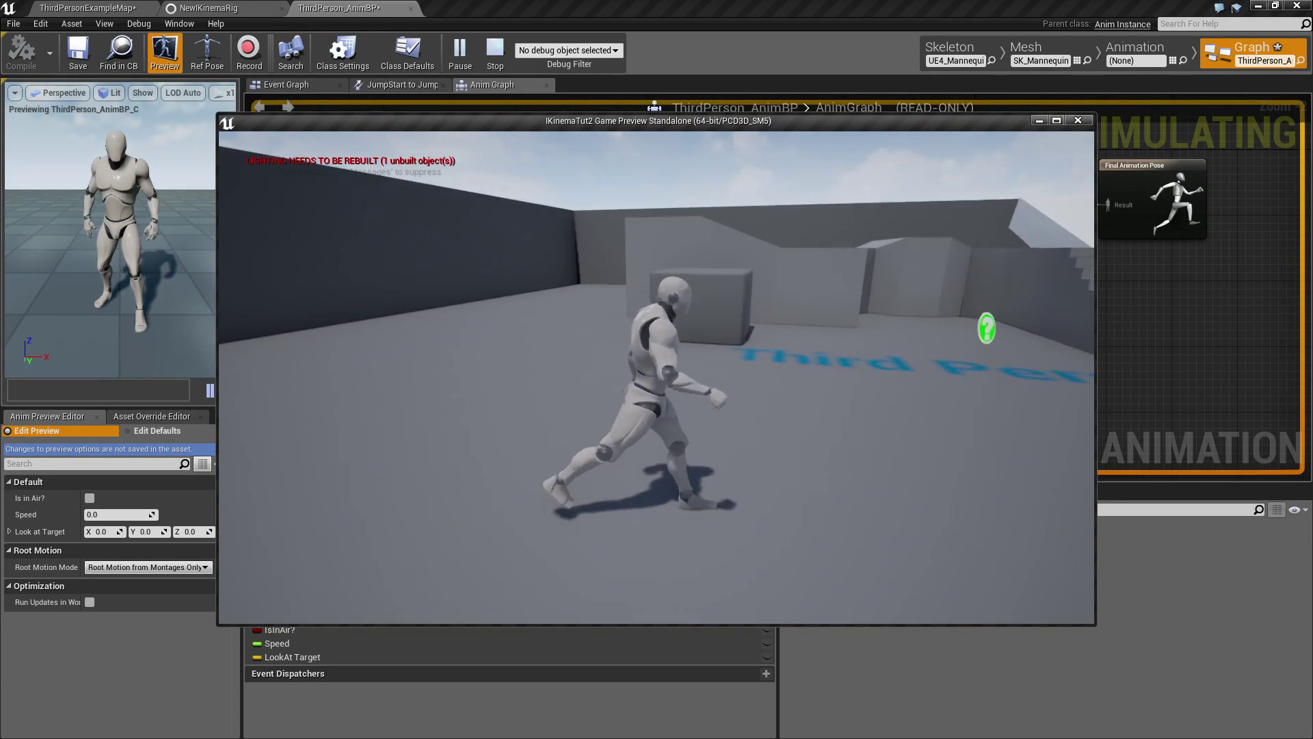
pyautogui.press('space')
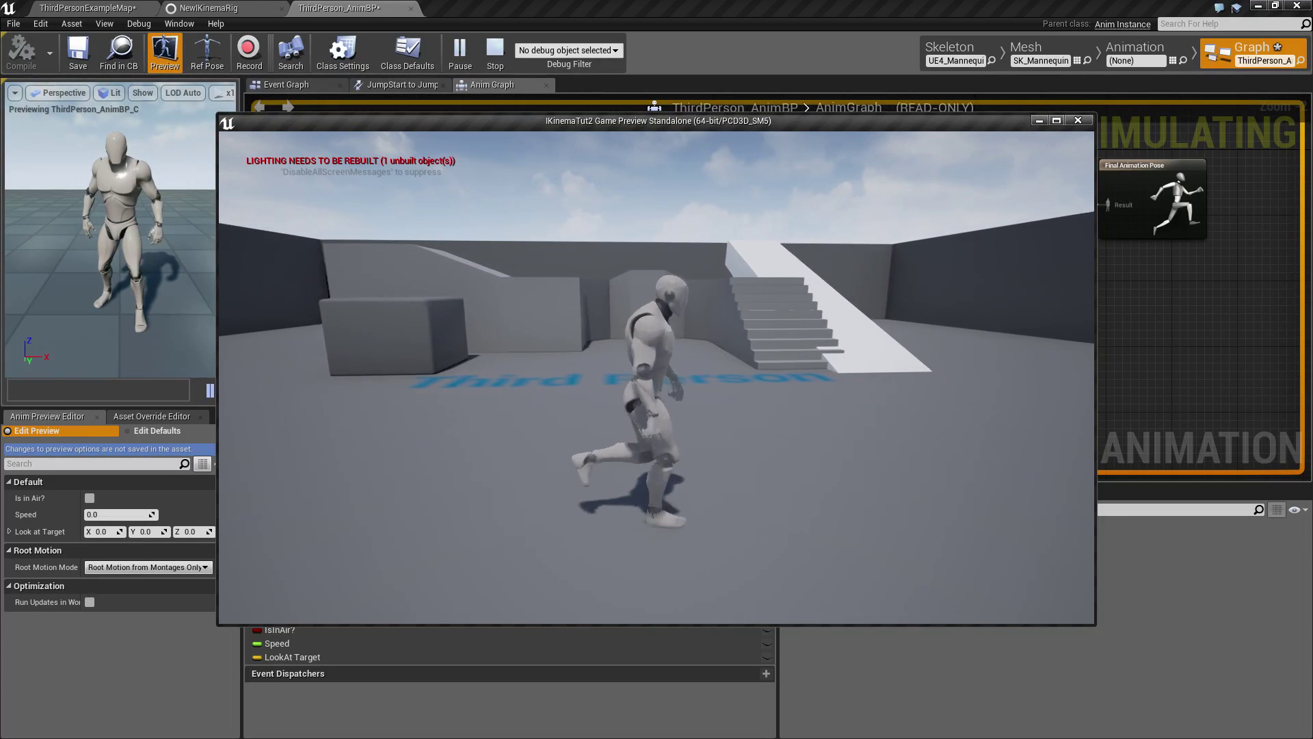
pyautogui.press('space')
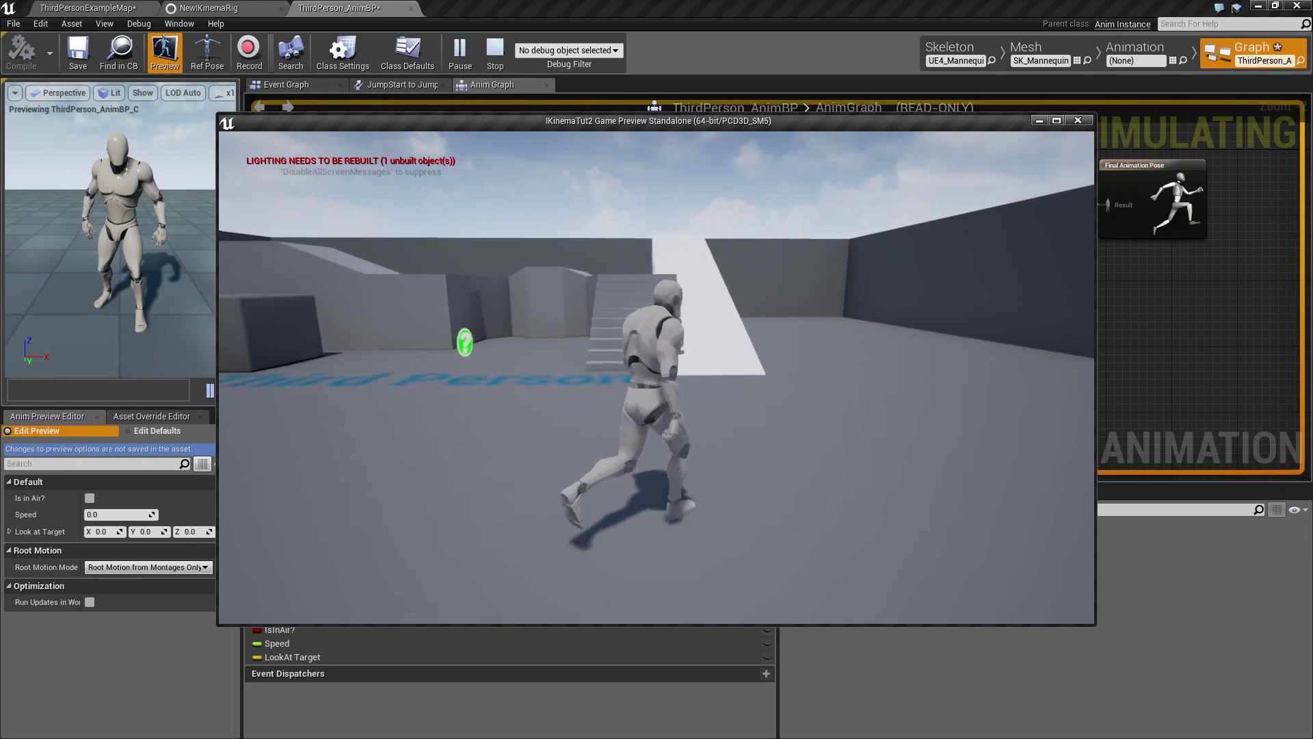
pyautogui.press('w')
pyautogui.press('w')
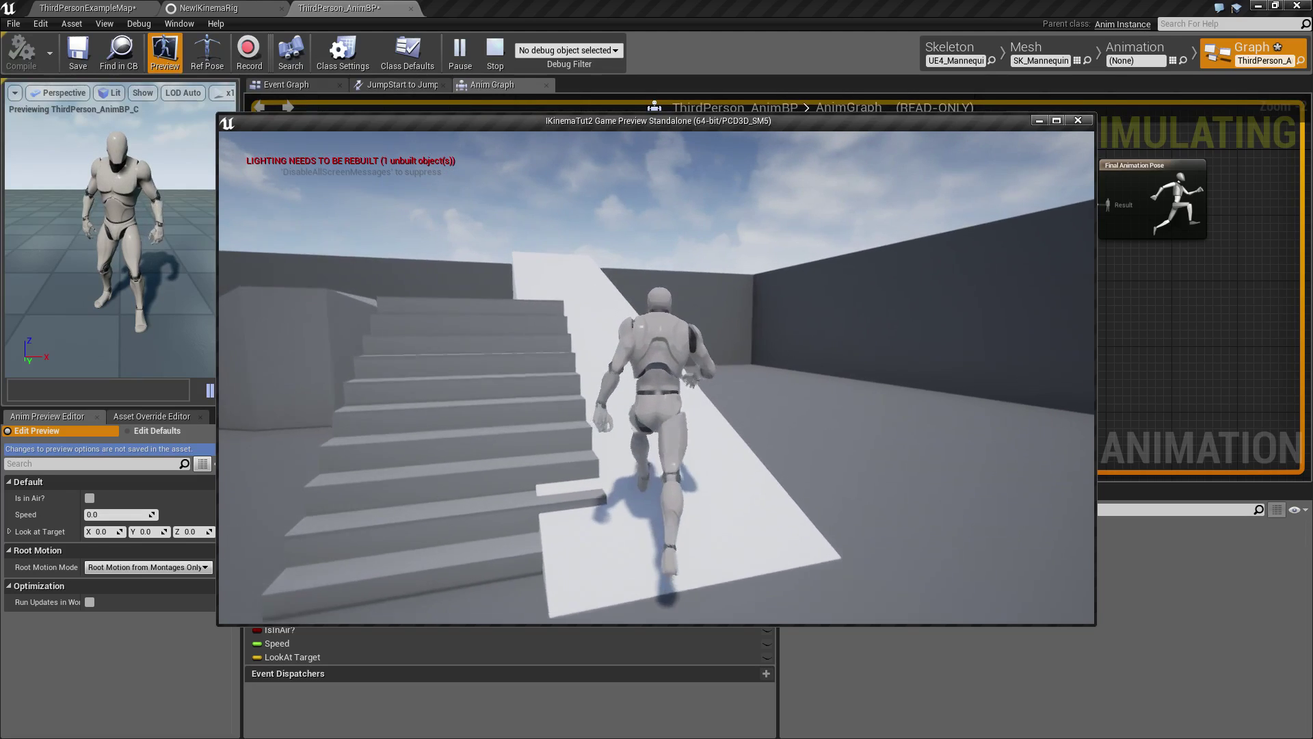
pyautogui.press('w')
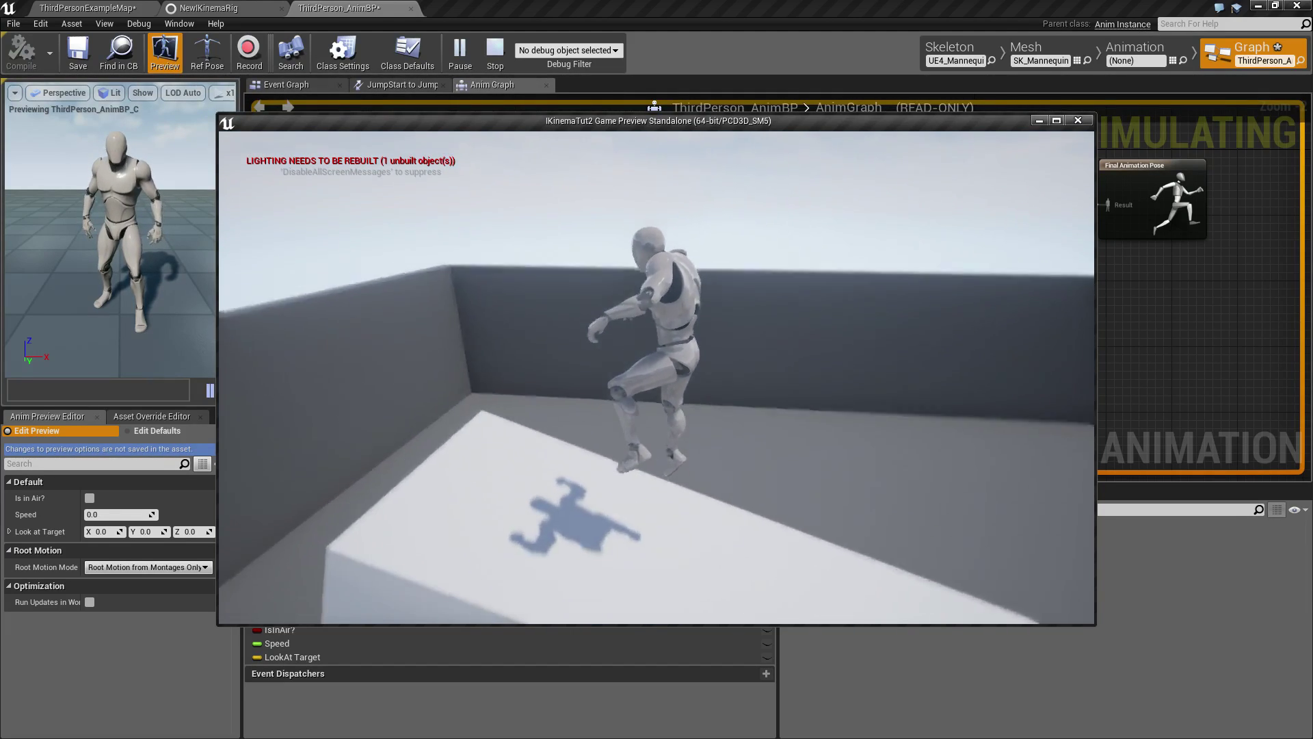
# Run and jump the character off the ramp and over the raised blocks to check its feet, ending the preview when done.
pyautogui.press('w')
pyautogui.press('w')
pyautogui.press('space')
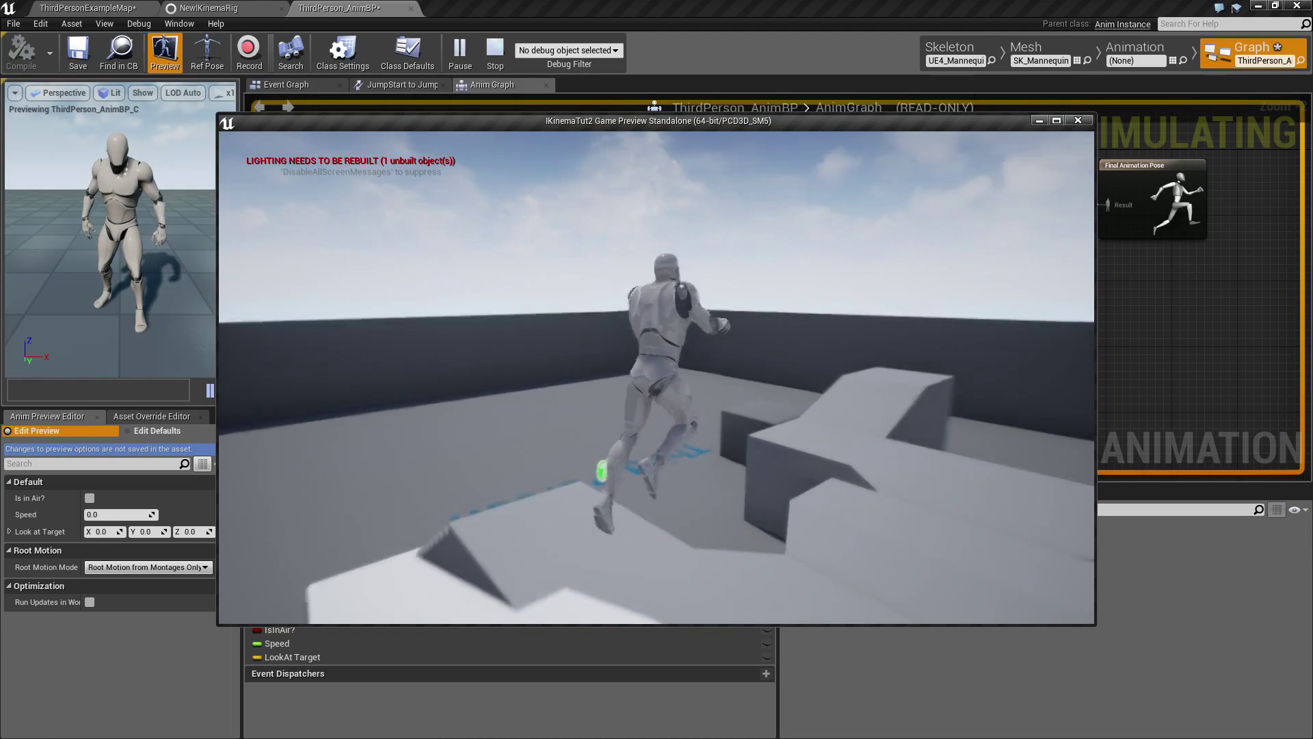
pyautogui.press('w')
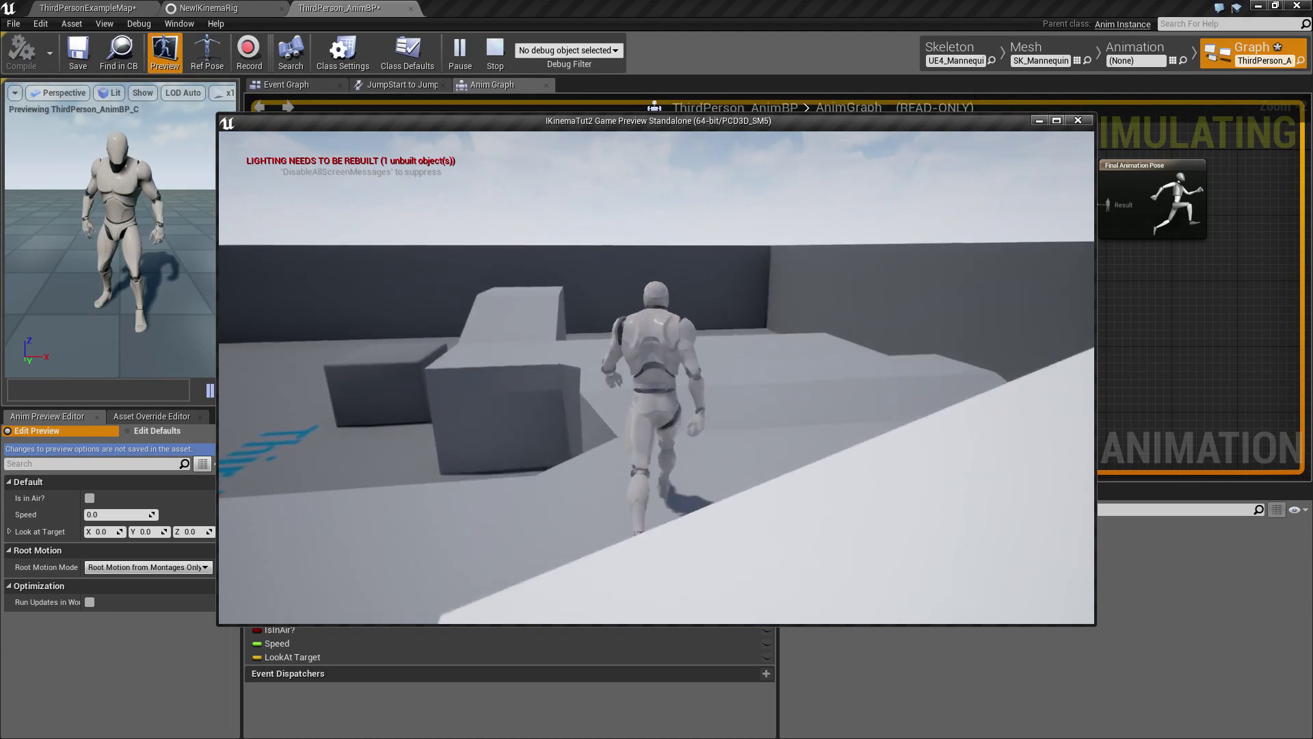
pyautogui.press('a')
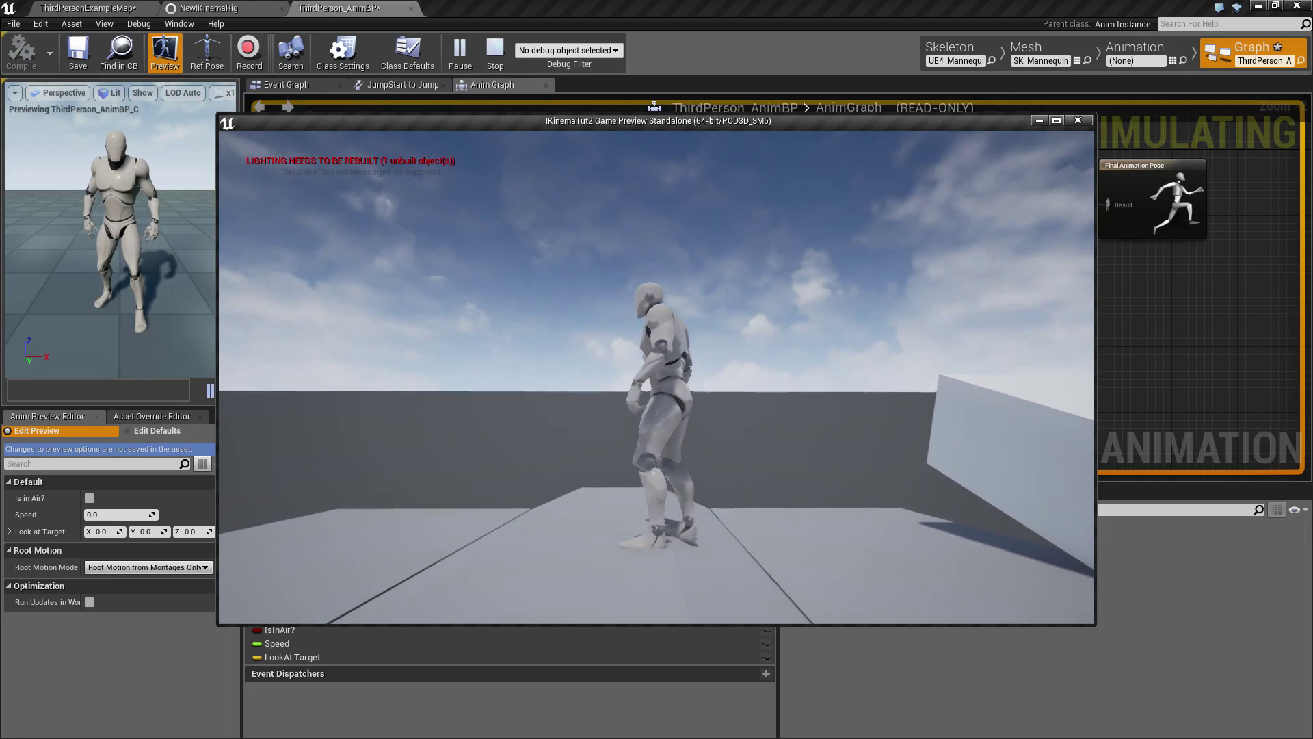
pyautogui.press('w')
pyautogui.press('space')
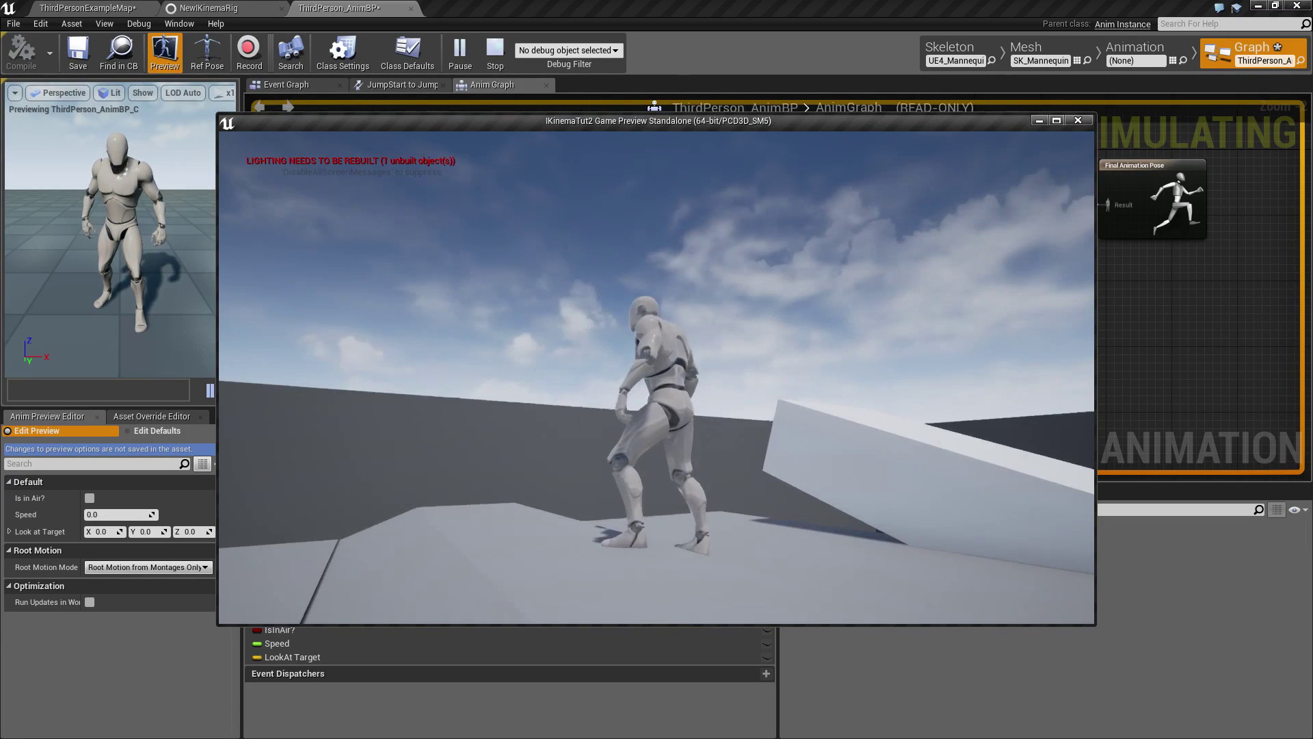
pyautogui.press('w')
pyautogui.press('w')
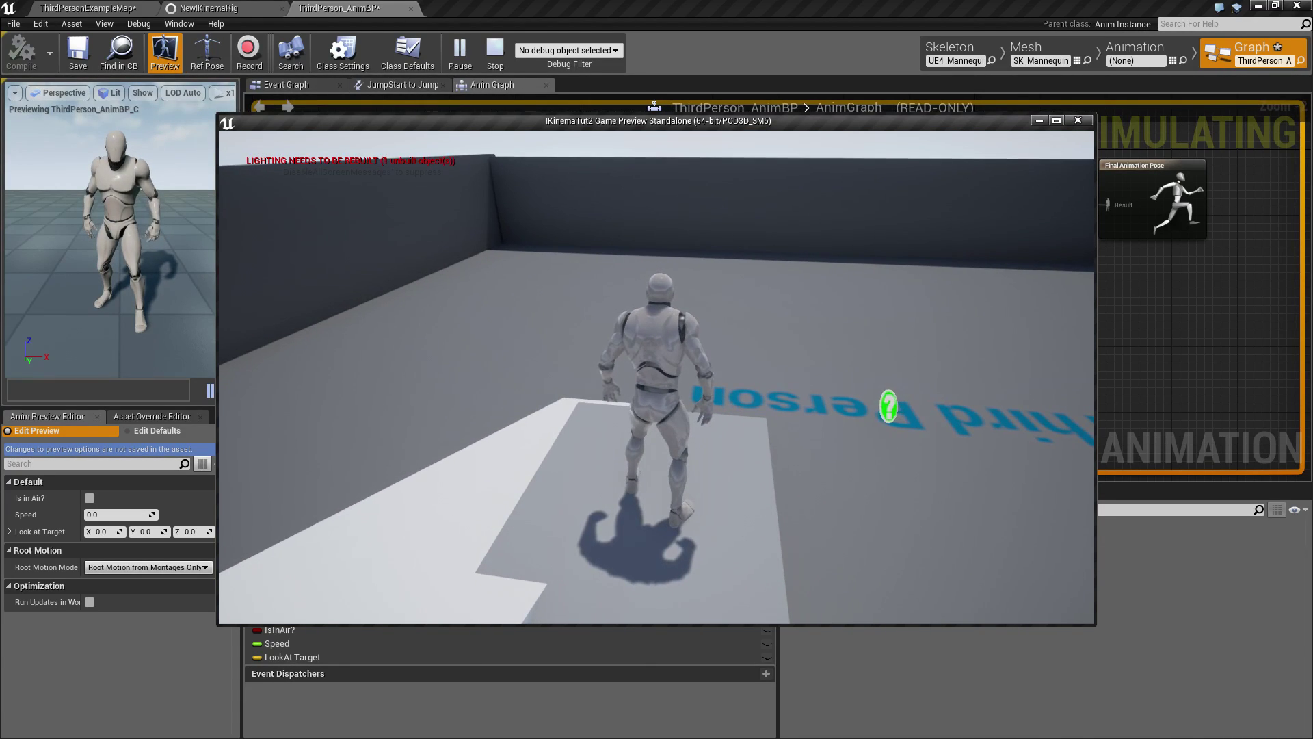
pyautogui.press('Escape')
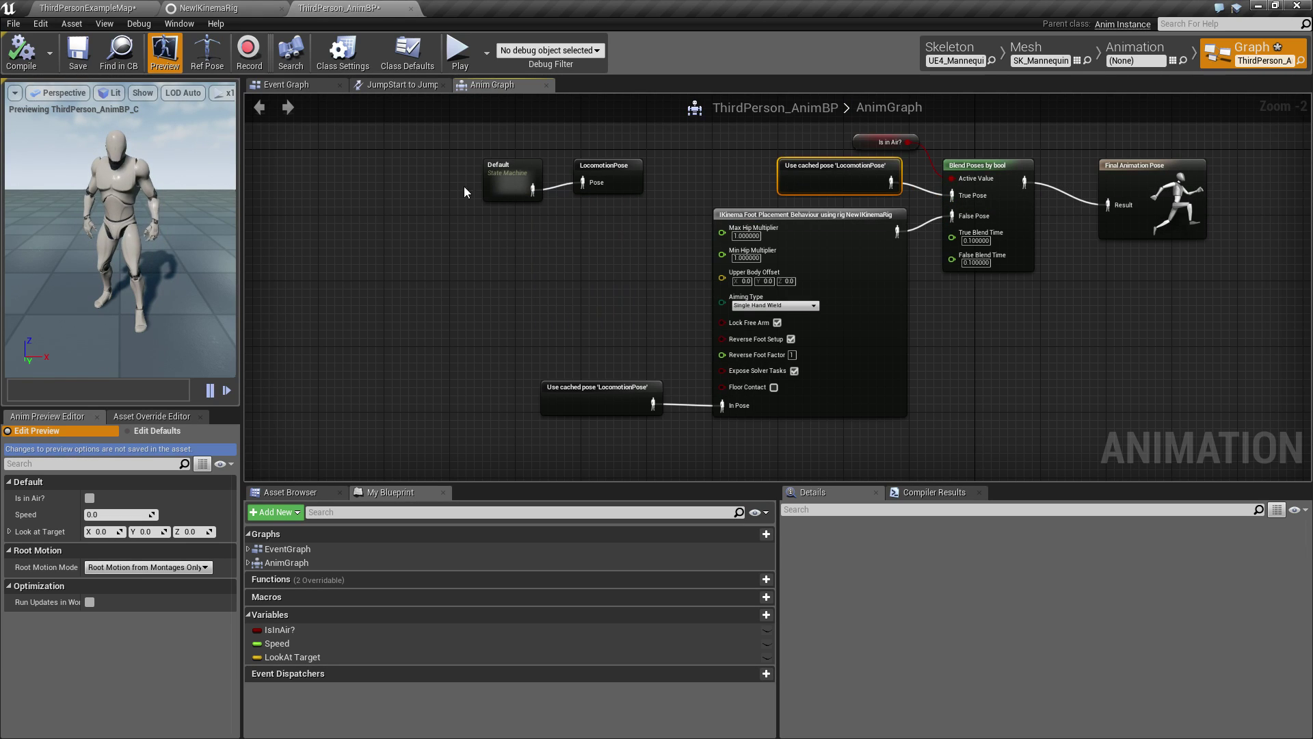
# Move the Default state machine and LocomotionPose nodes away from the blend setup and raise the Is in Air? node to free space.
pyautogui.click(488, 166)
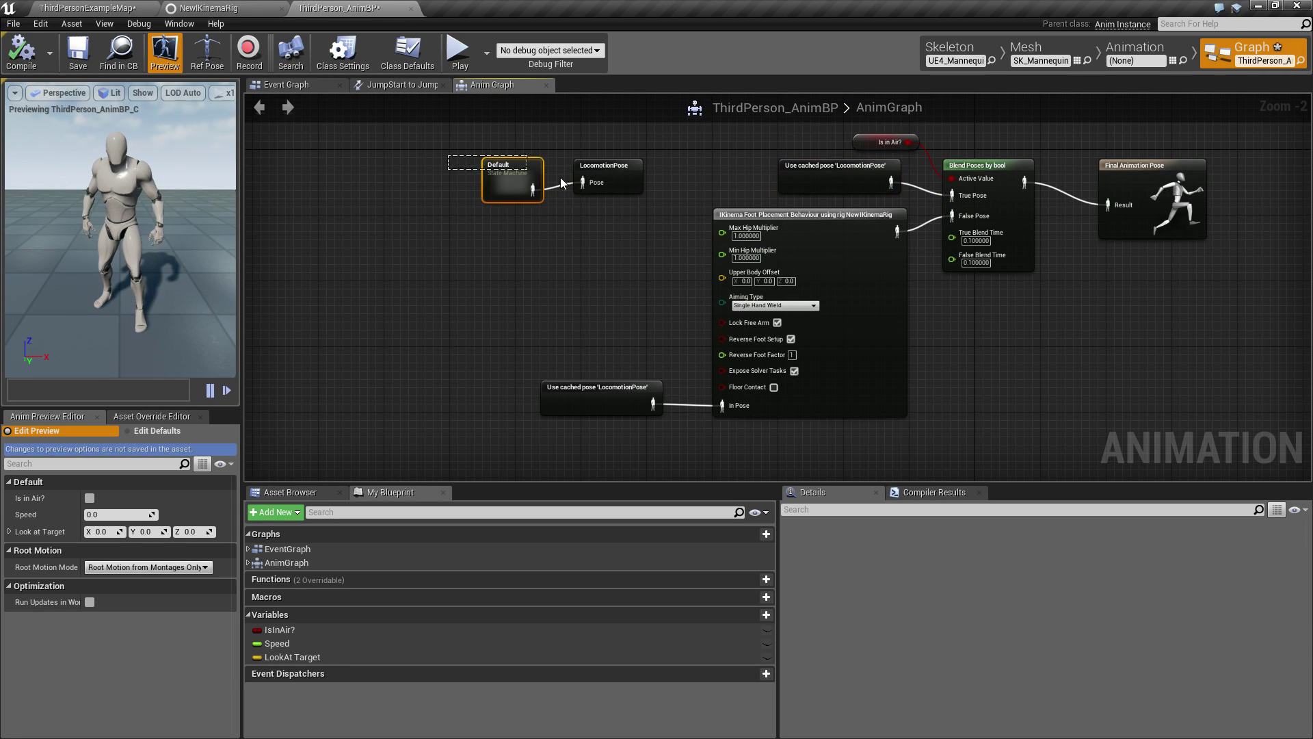
pyautogui.moveTo(620, 201); pyautogui.dragTo(617, 204)
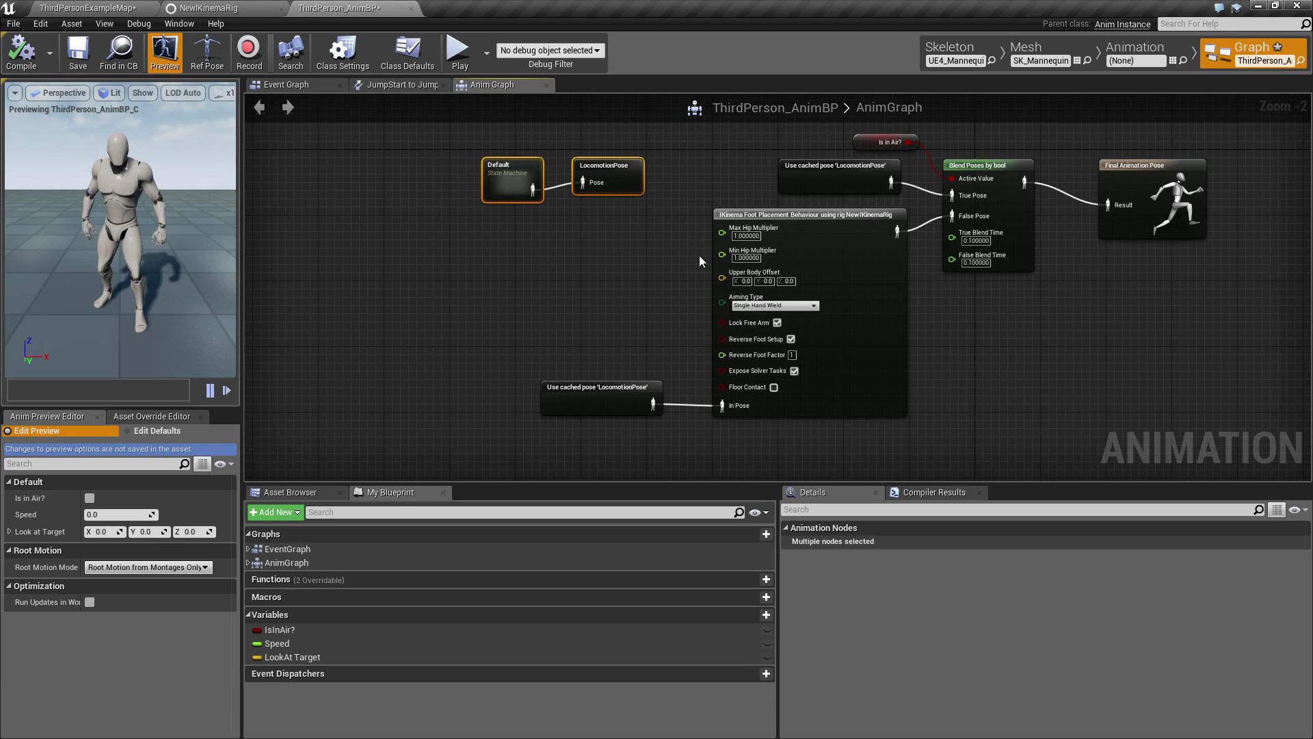
pyautogui.moveTo(667, 258); pyautogui.dragTo(721, 301, button='right')
pyautogui.moveTo(724, 242); pyautogui.dragTo(459, 245)
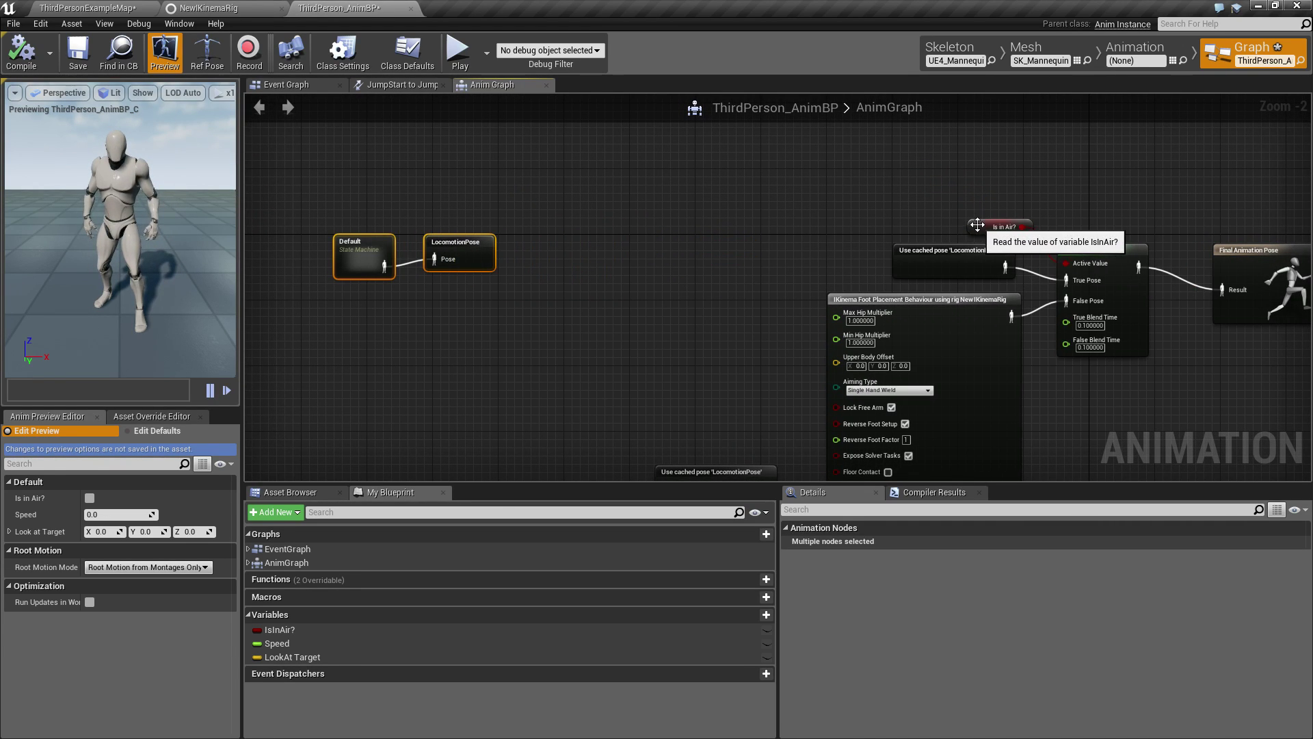
pyautogui.moveTo(976, 229); pyautogui.dragTo(975, 180)
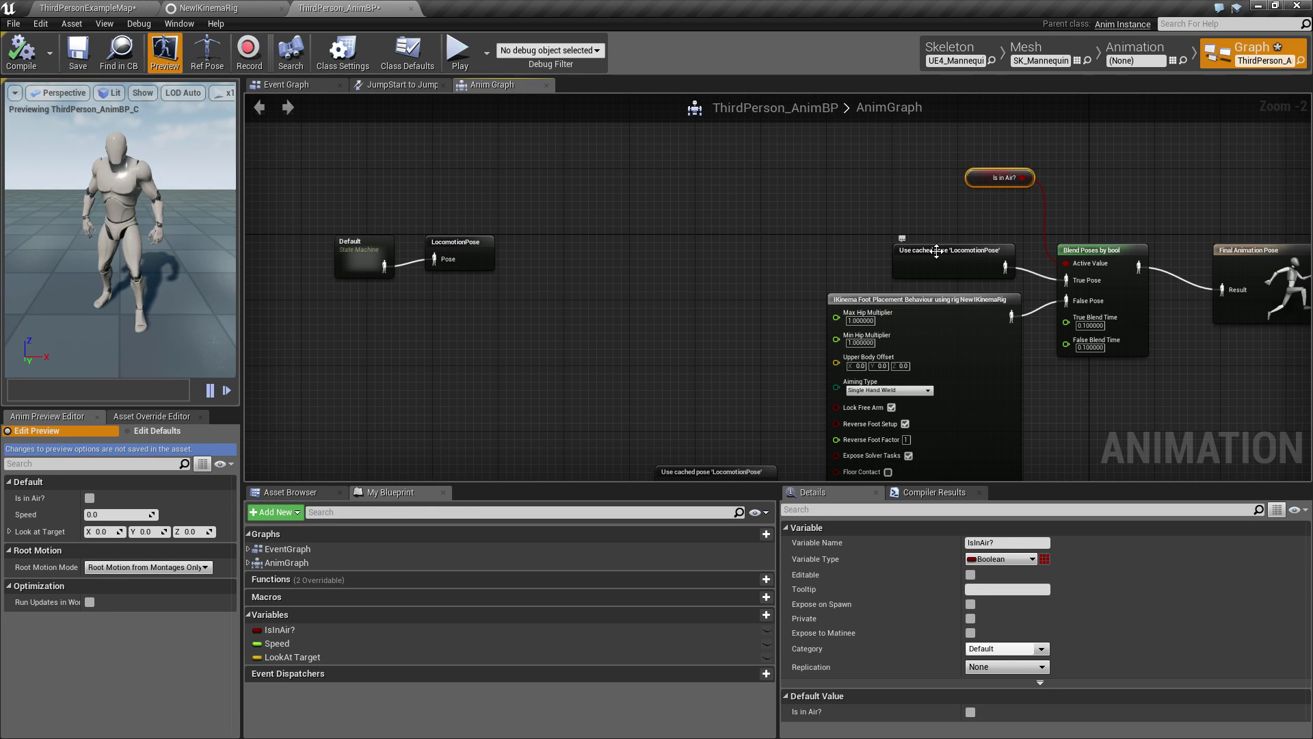
# Move the upper cached pose node aside and add a 'Solver using IKinema rig NewIKinemaRig' node above the foot placement node.
pyautogui.moveTo(936, 251); pyautogui.dragTo(774, 227)
pyautogui.write('solve')
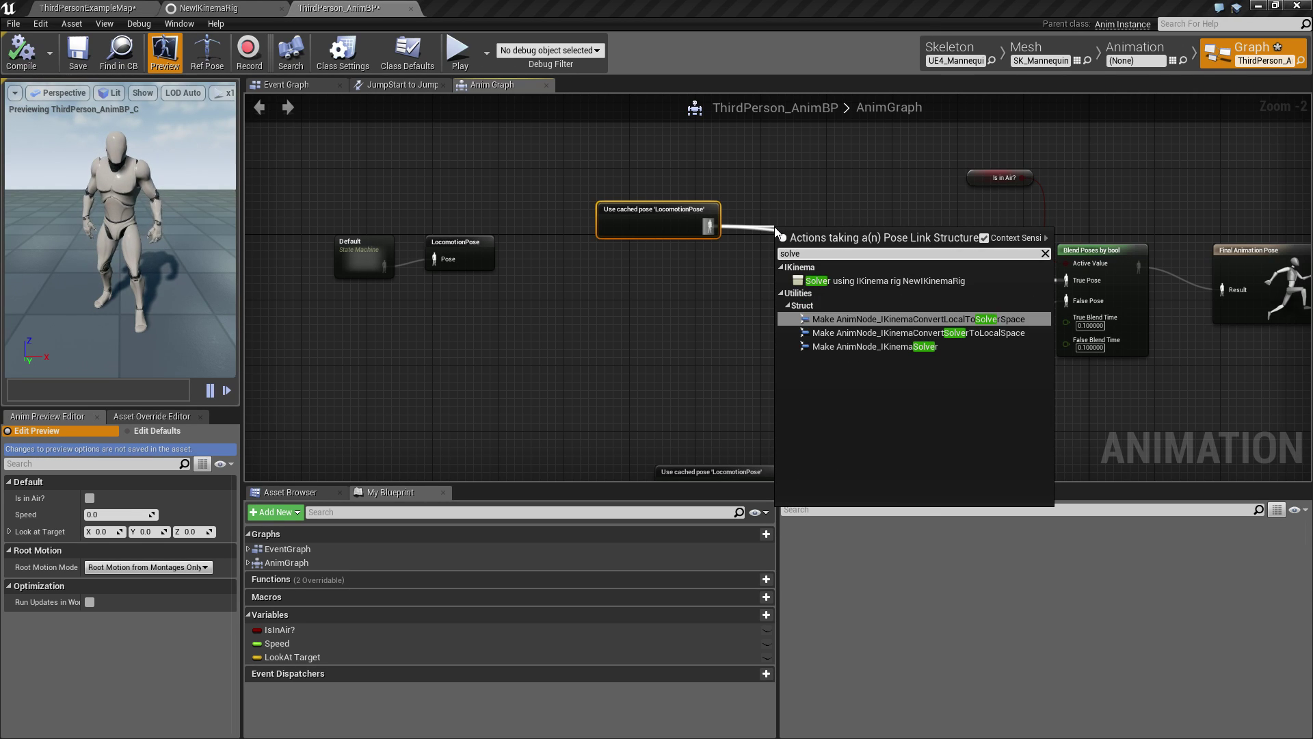
pyautogui.click(896, 282)
pyautogui.moveTo(818, 232); pyautogui.dragTo(785, 141)
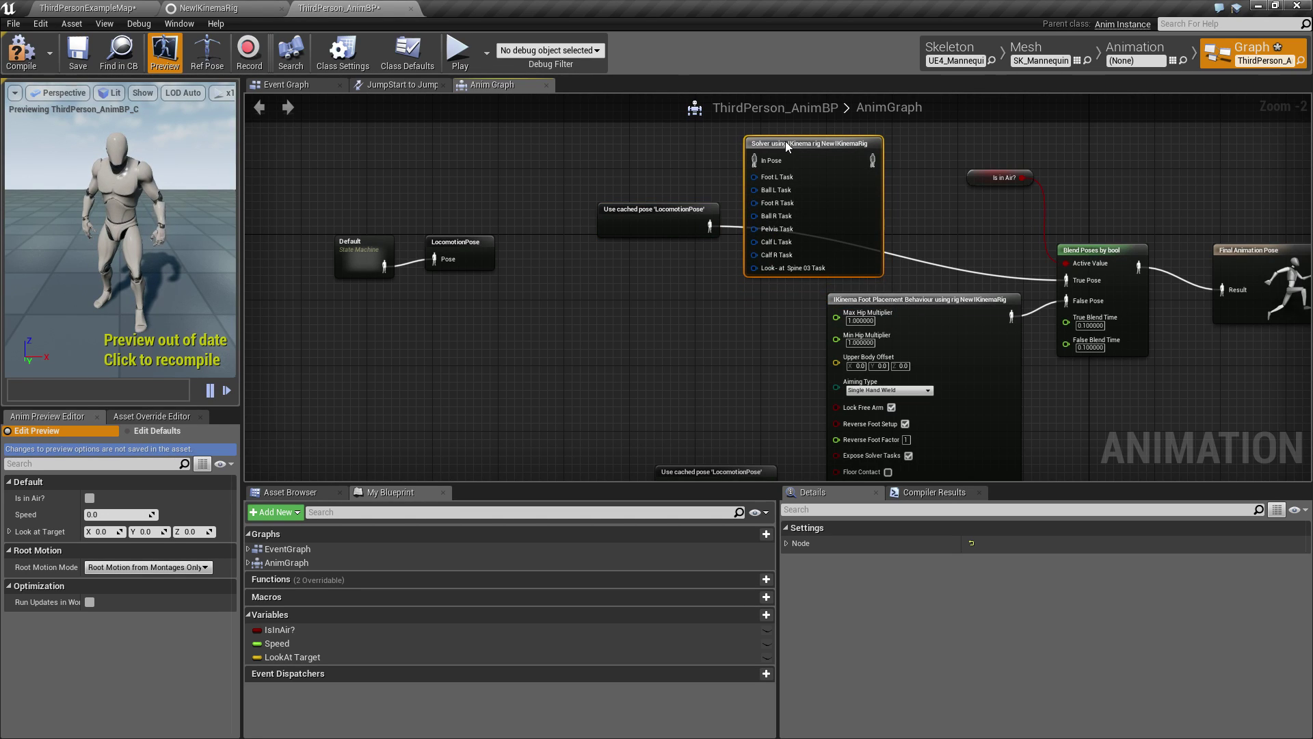
# Wire the cached pose through the solver's In Pose and its output to the blend's True Pose, aligning the cached pose node with the solver.
pyautogui.moveTo(708, 228); pyautogui.dragTo(754, 160)
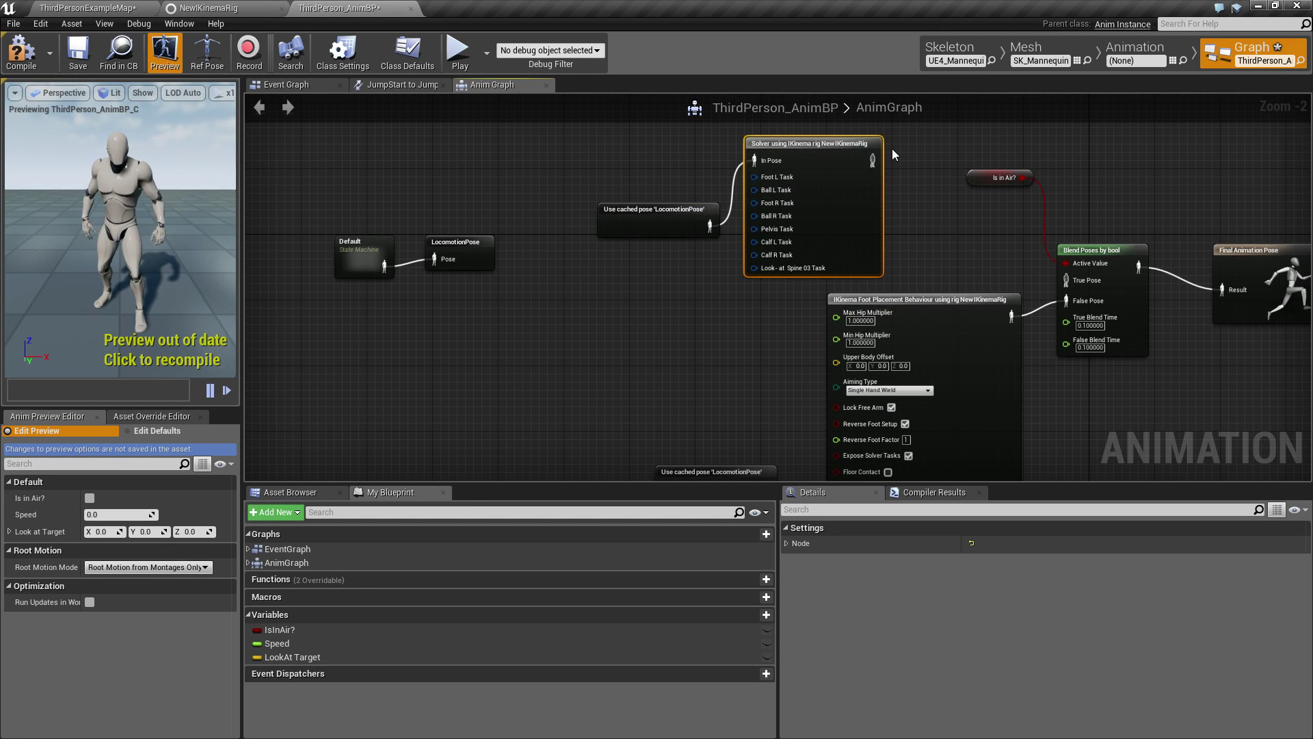
pyautogui.moveTo(872, 160); pyautogui.dragTo(1062, 277)
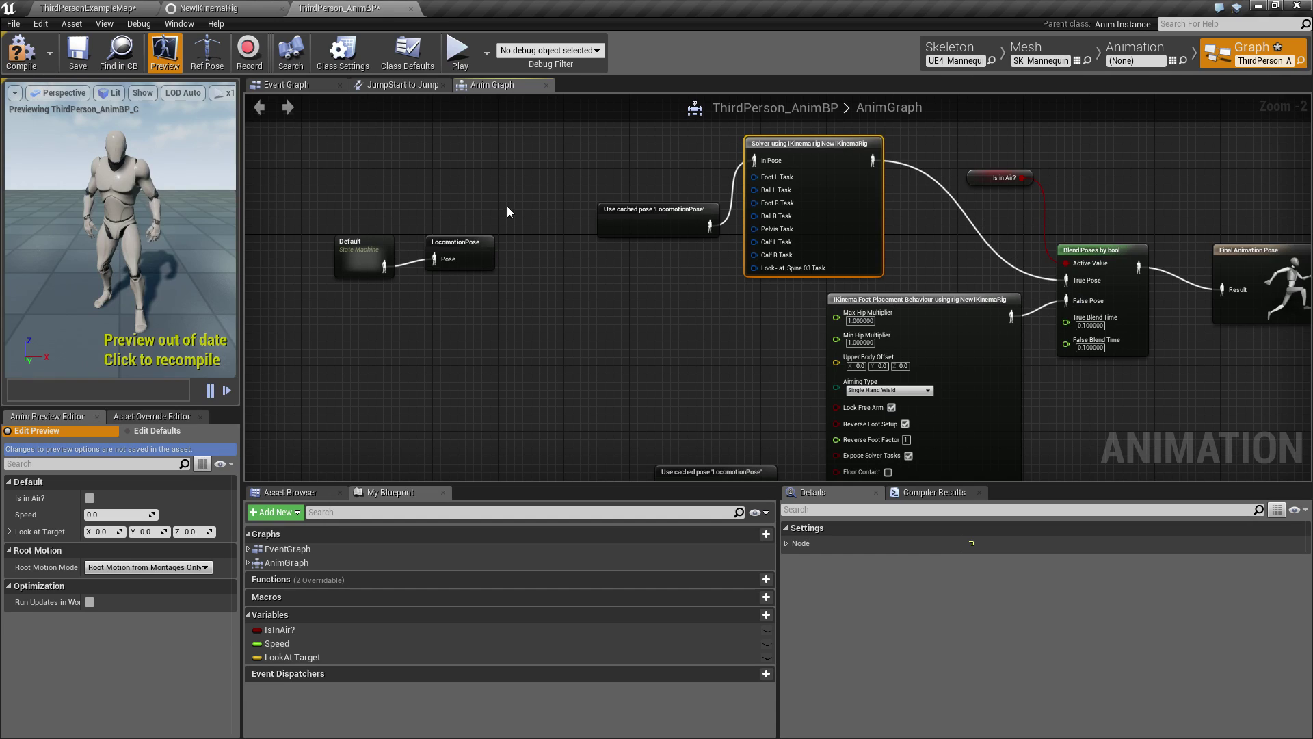
pyautogui.moveTo(622, 203); pyautogui.dragTo(589, 139)
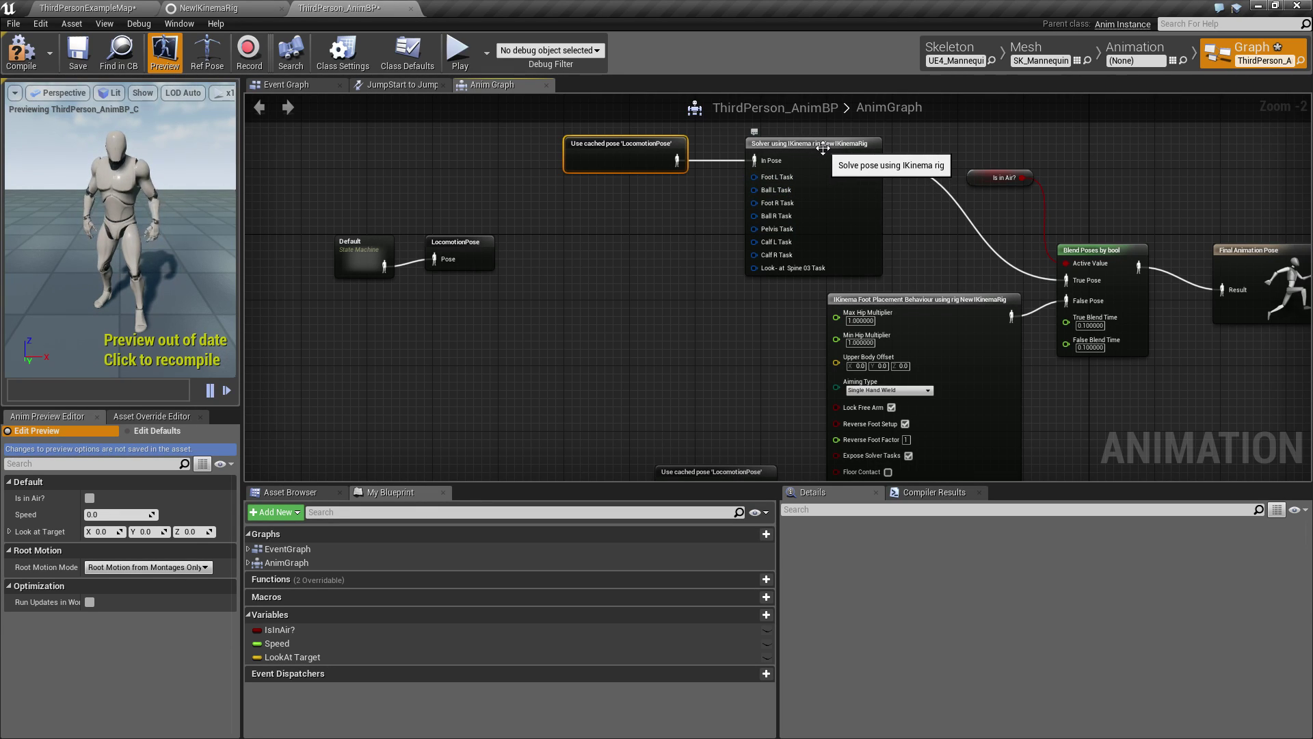
# Play-test the solver wiring in a standalone preview with a few jumps and end the preview.
pyautogui.moveTo(619, 215); pyautogui.dragTo(674, 220, button='right')
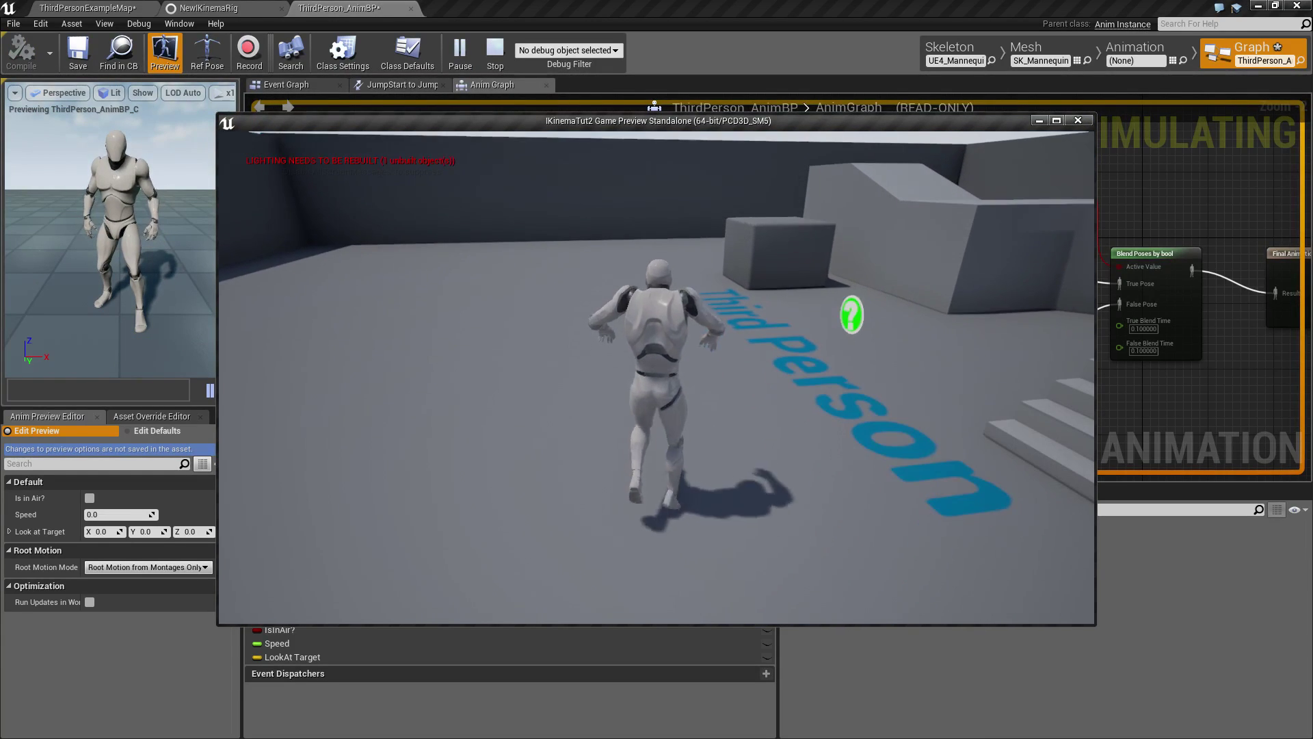
pyautogui.press('space')
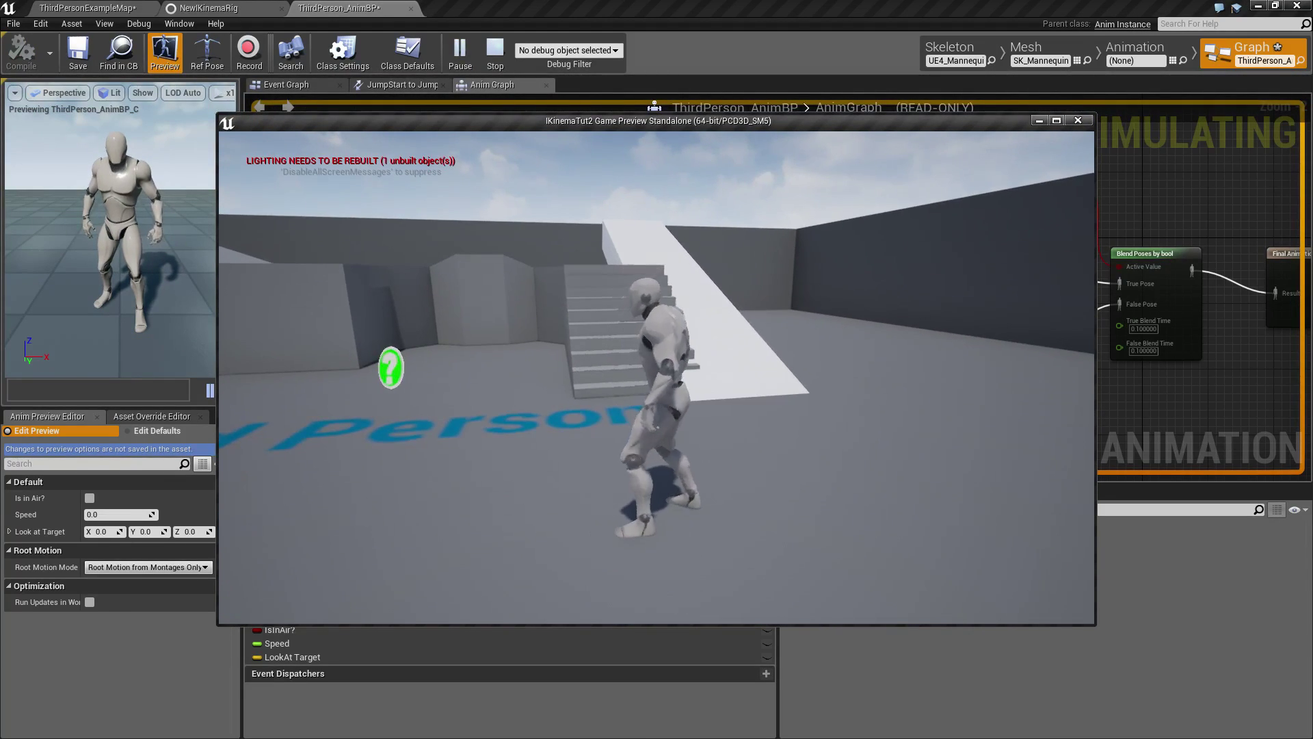
pyautogui.press('Escape')
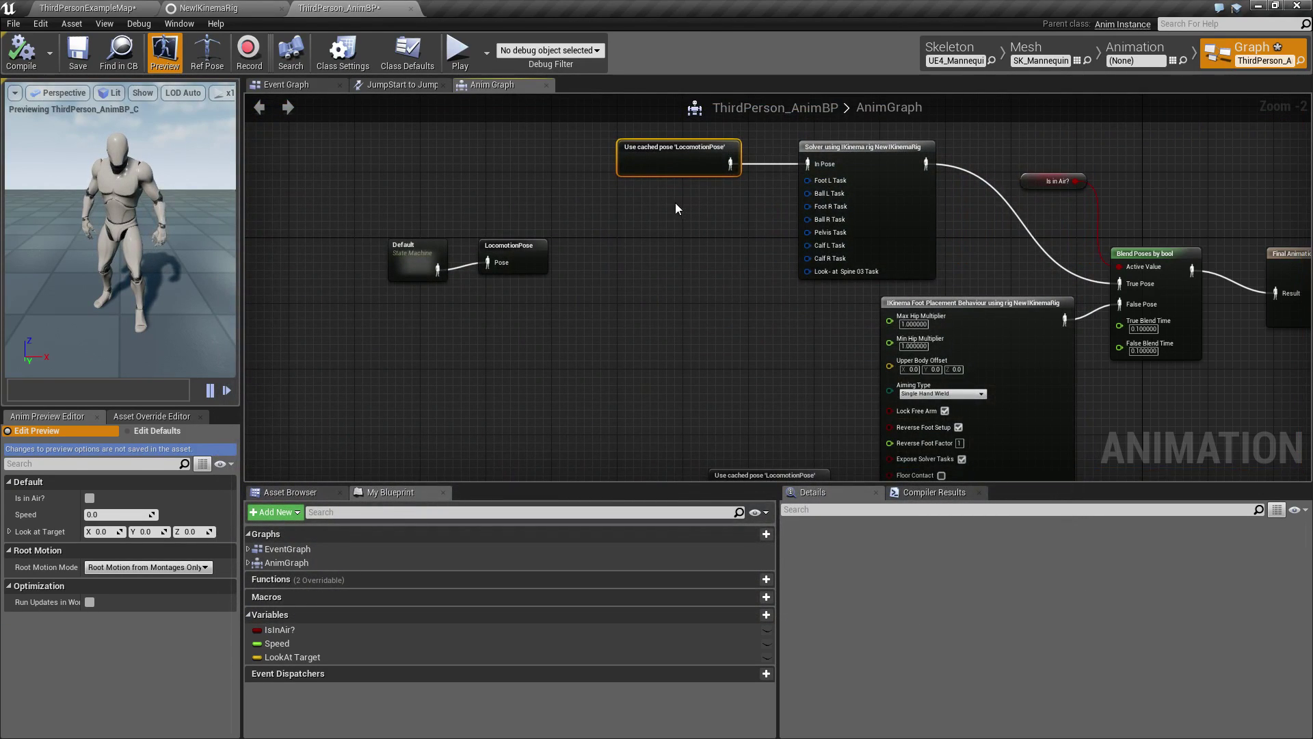
# Create a Make IKinemaSolverTask node from the solver's Foot L Task input and place it below the cached pose node.
pyautogui.moveTo(808, 180); pyautogui.dragTo(745, 198)
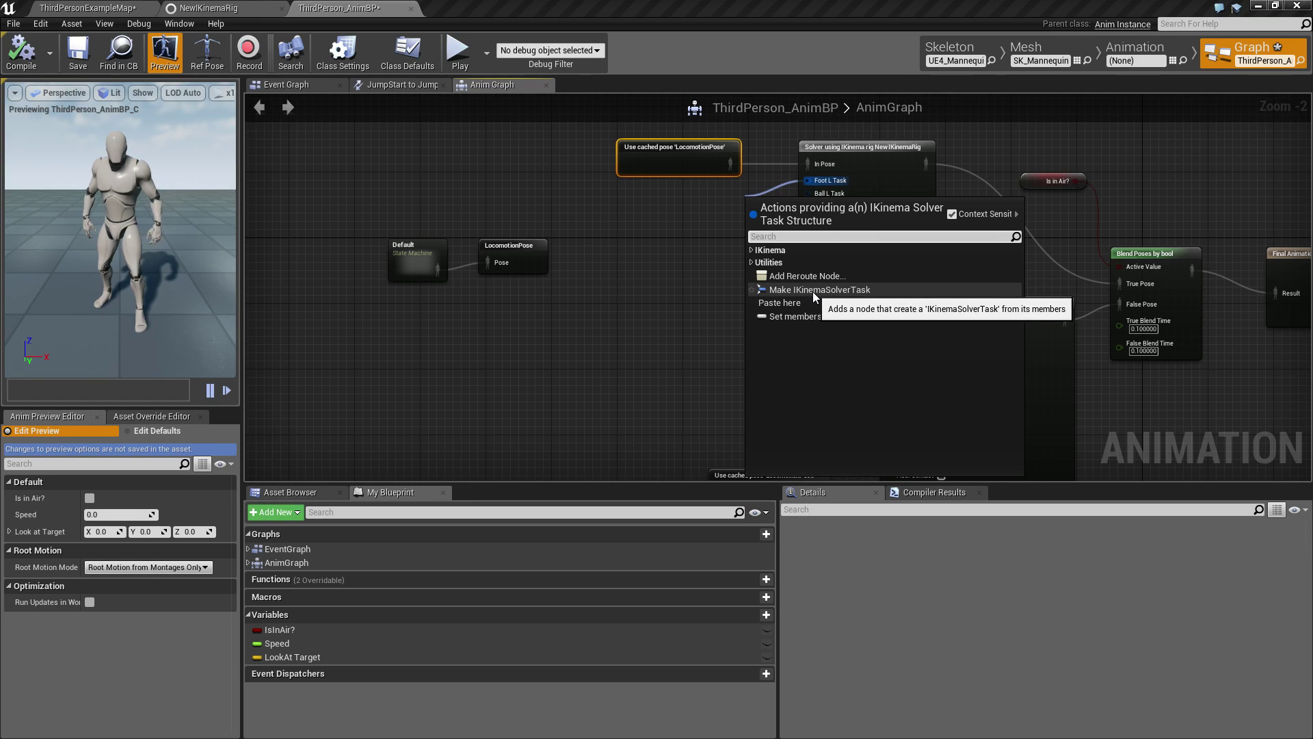
pyautogui.click(851, 289)
pyautogui.moveTo(806, 210); pyautogui.dragTo(656, 202)
# Turn on Enable Translation and Enable Orientation in the solver task node's advanced settings and collapse the node.
pyautogui.click(676, 235)
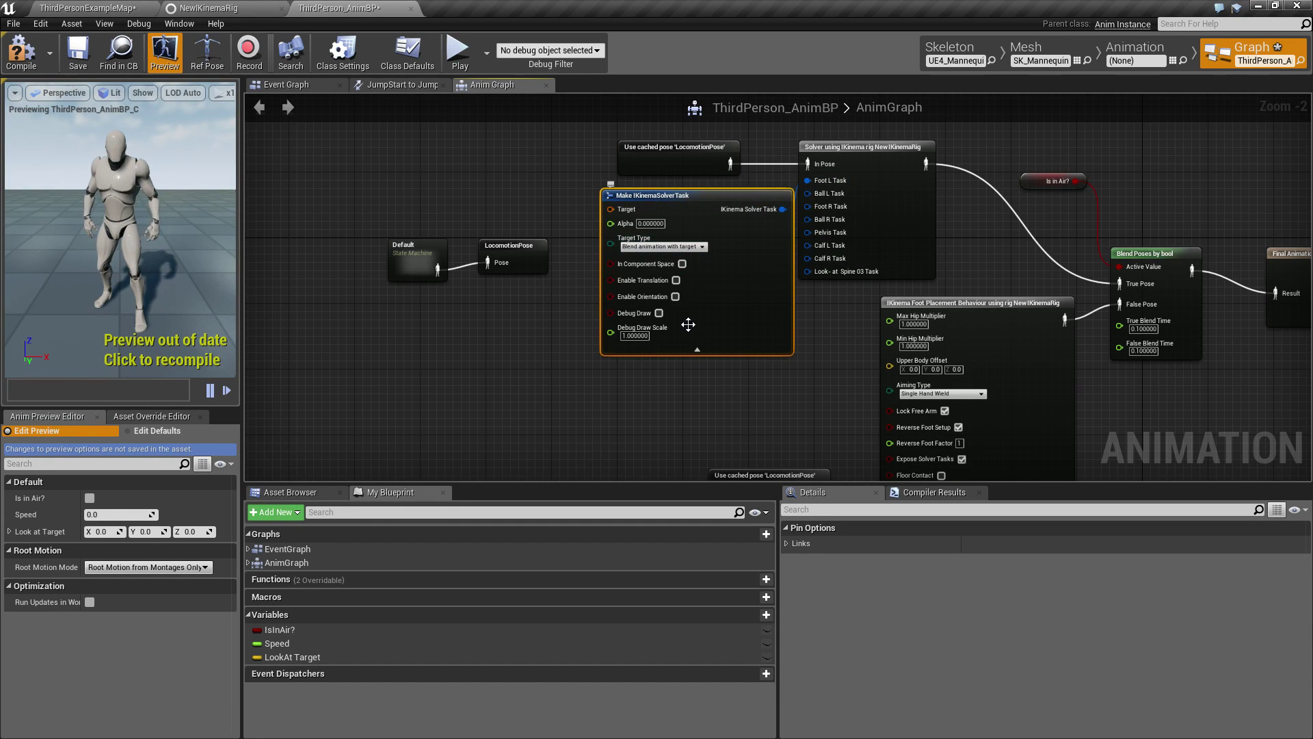
pyautogui.click(696, 353)
pyautogui.click(678, 240)
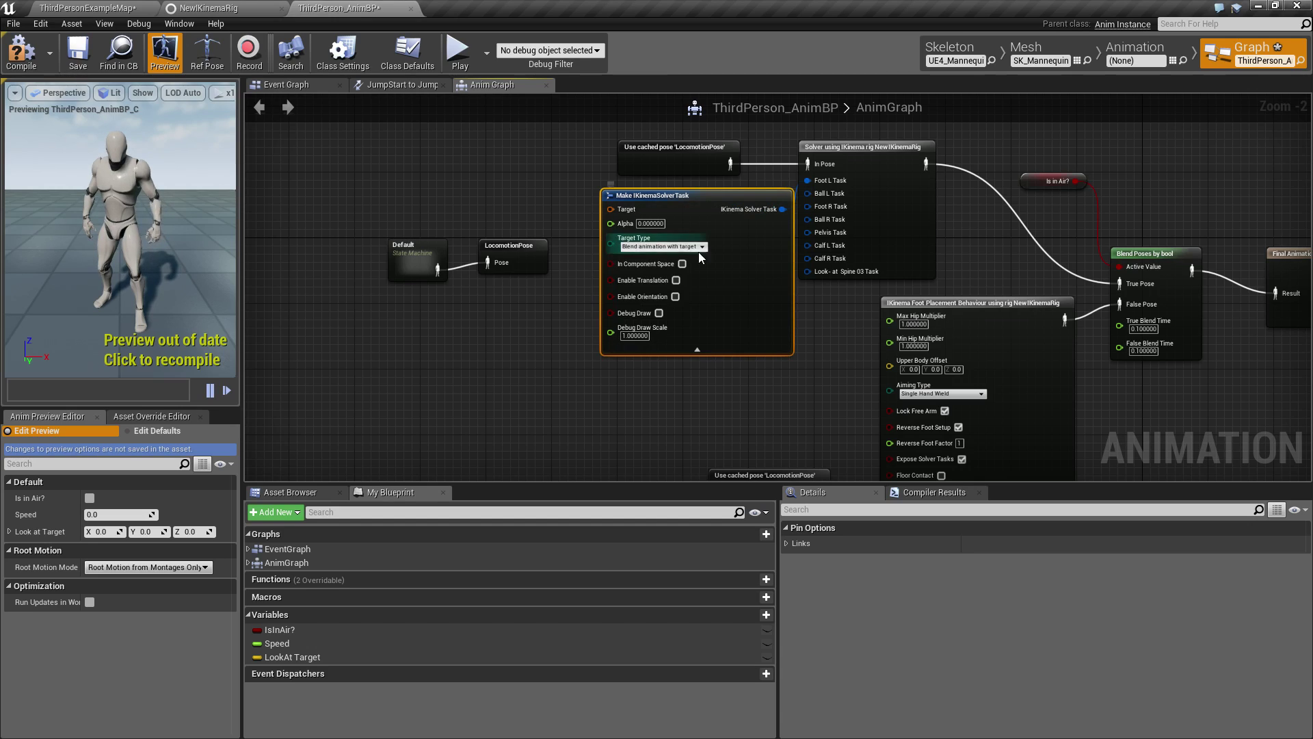
pyautogui.click(676, 281)
pyautogui.click(675, 297)
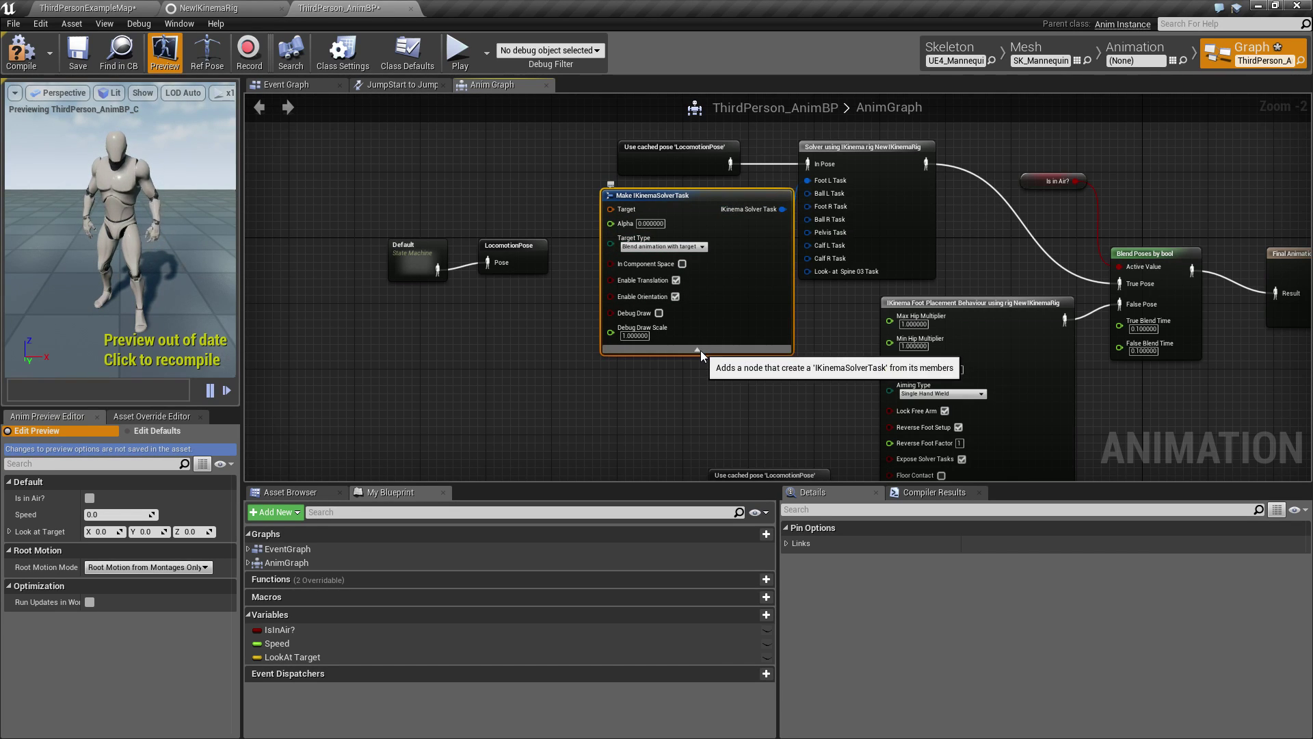
pyautogui.click(697, 349)
# Connect the solver task output to the solver's Ball L, Foot R, Ball R, Pelvis, Calf L and Calf R Task inputs.
pyautogui.moveTo(740, 209); pyautogui.dragTo(810, 205)
pyautogui.moveTo(740, 210); pyautogui.dragTo(802, 218)
pyautogui.moveTo(740, 210); pyautogui.dragTo(809, 232)
pyautogui.moveTo(740, 209); pyautogui.dragTo(810, 245)
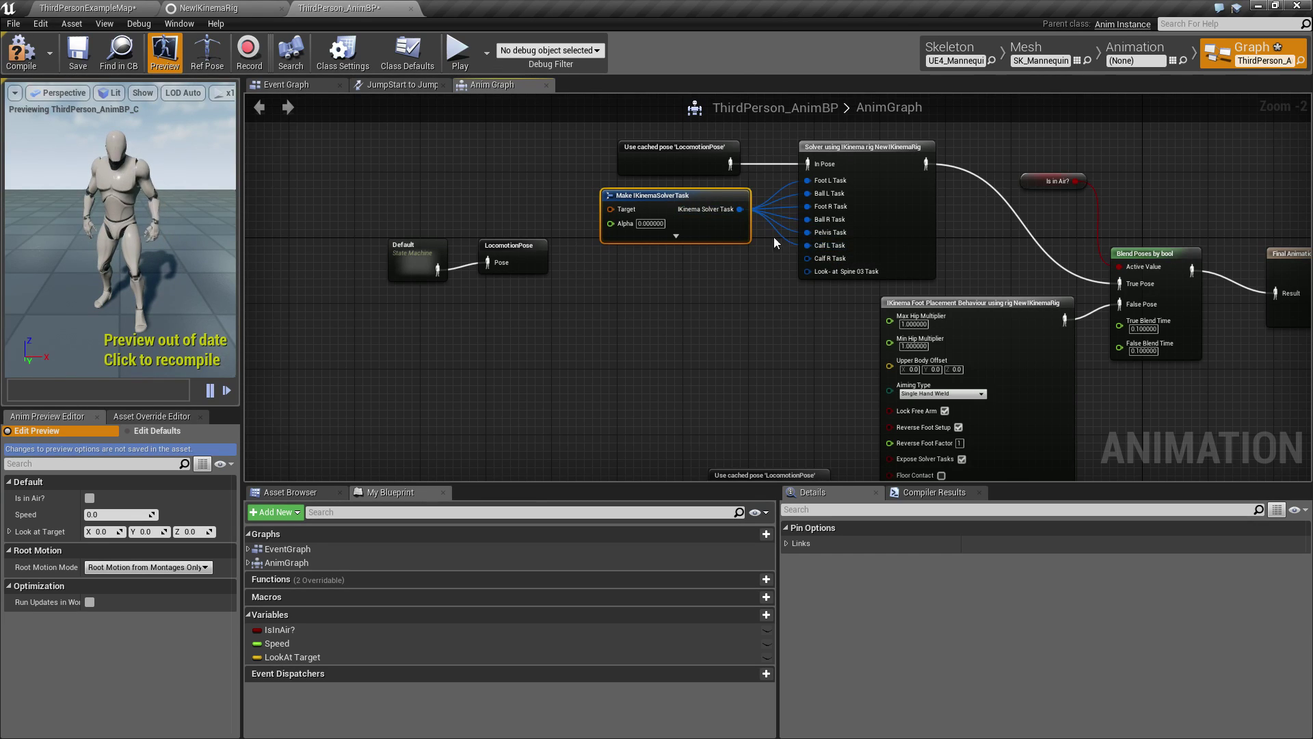
pyautogui.moveTo(740, 210); pyautogui.dragTo(807, 259)
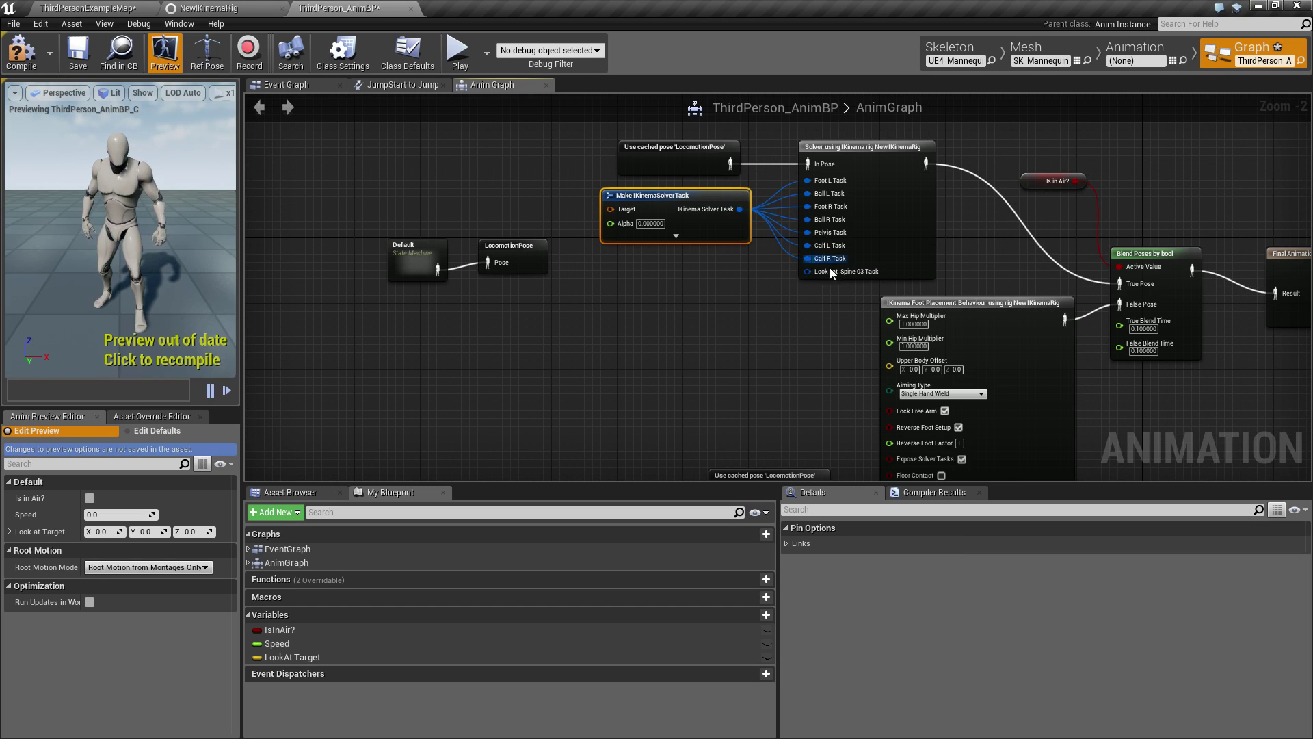
pyautogui.click(703, 345)
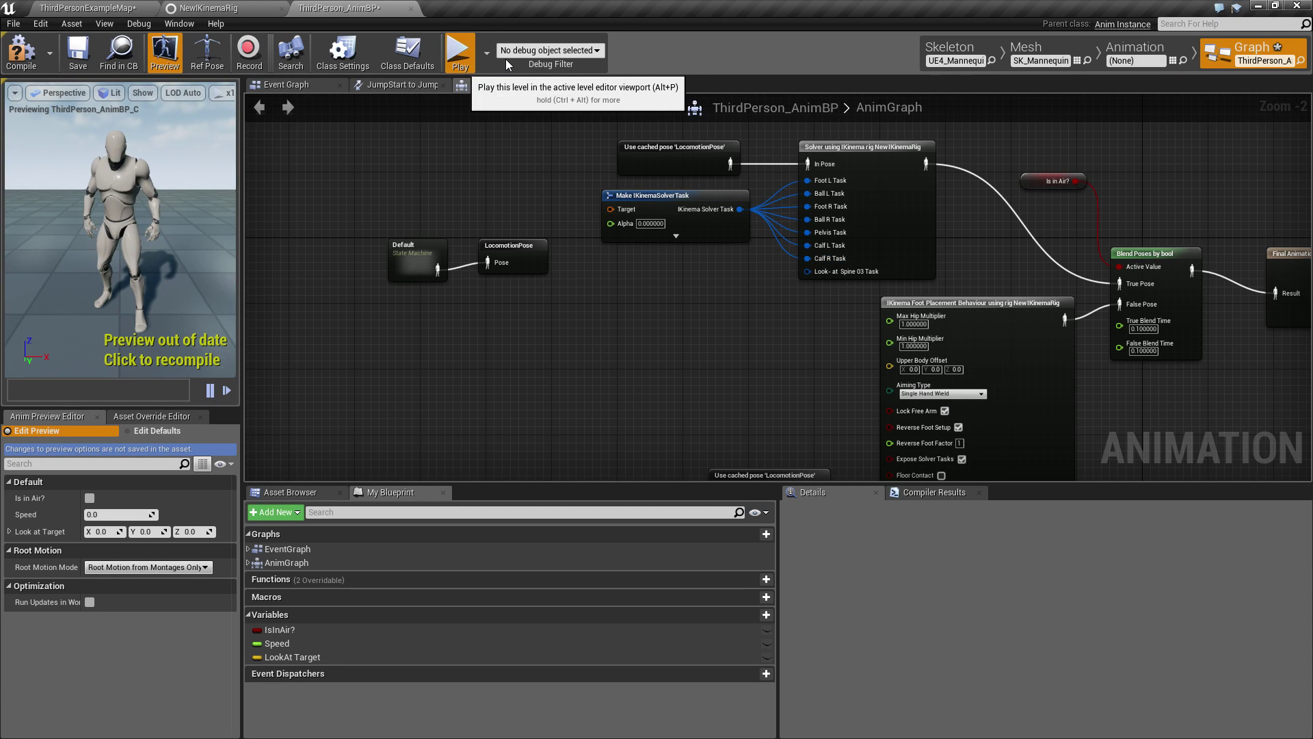
# Play-test the solver tasks in a standalone preview, jumping repeatedly in different directions on the flat floor to check the legs.
pyautogui.click(460, 54)
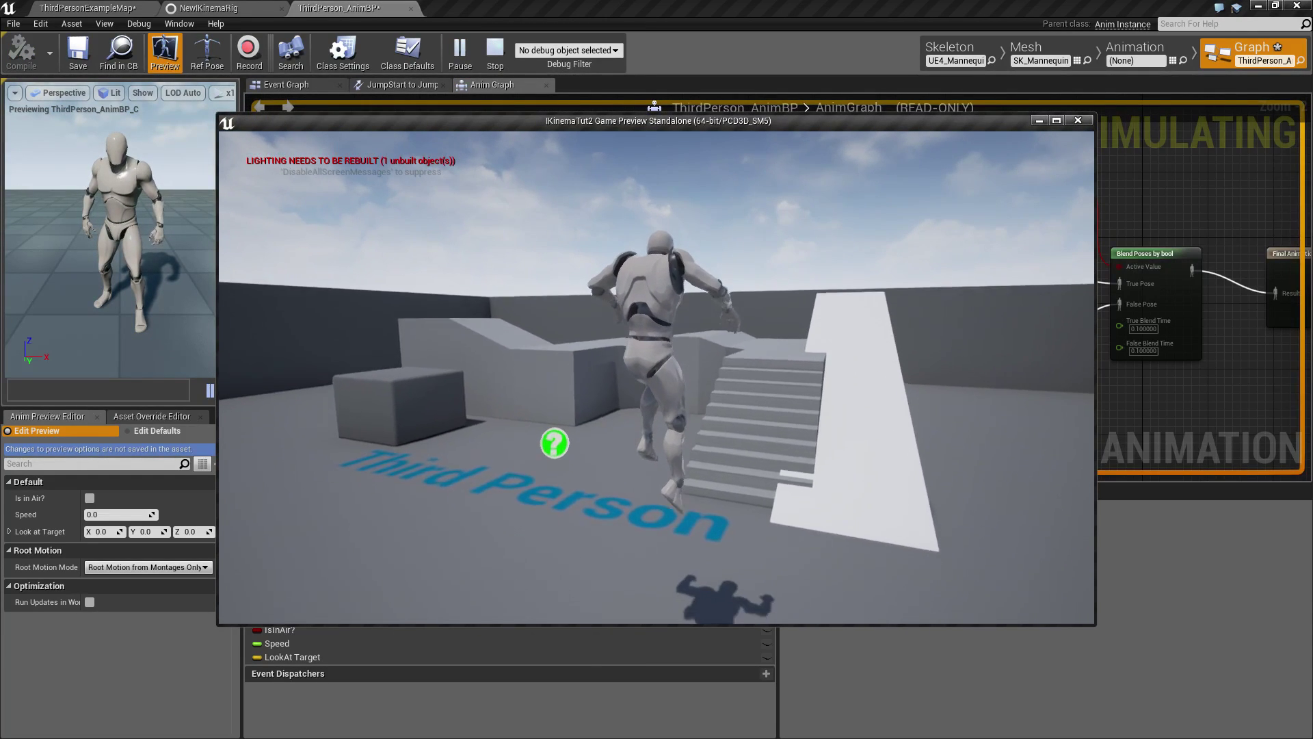
pyautogui.press('space')
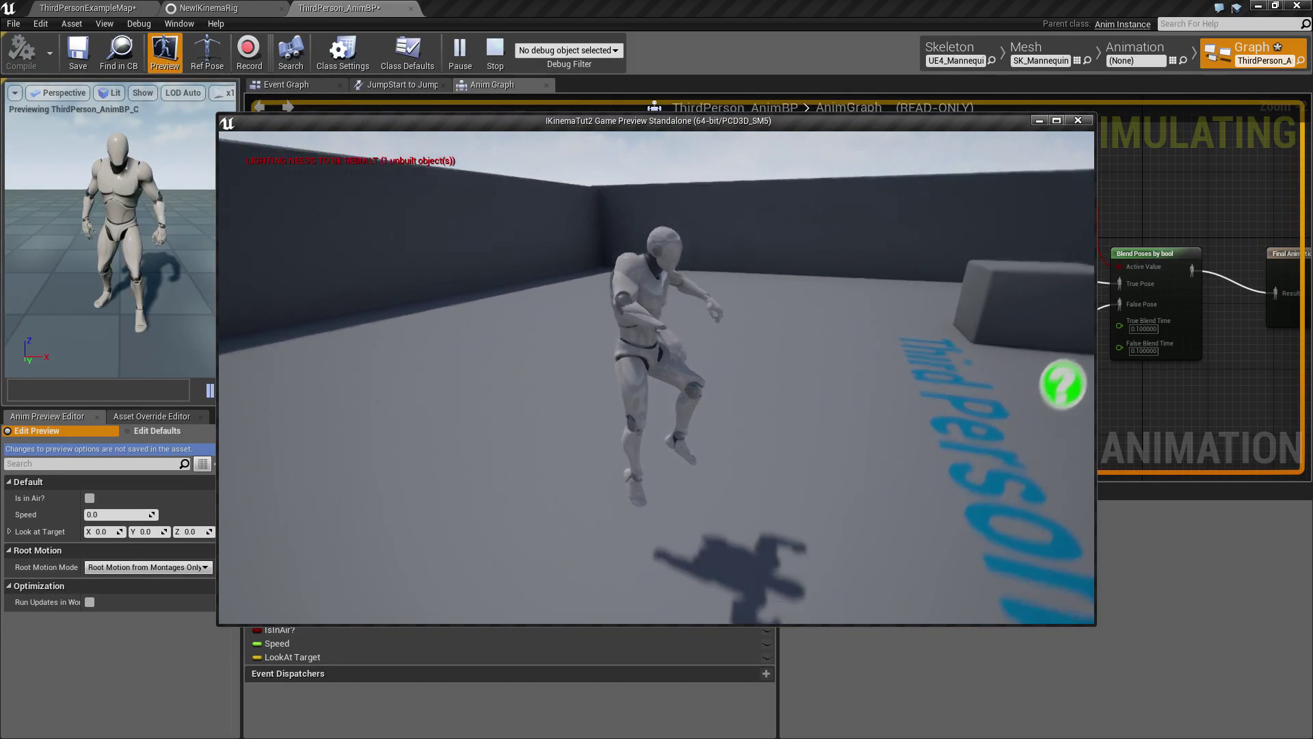
pyautogui.press('w')
pyautogui.press('space')
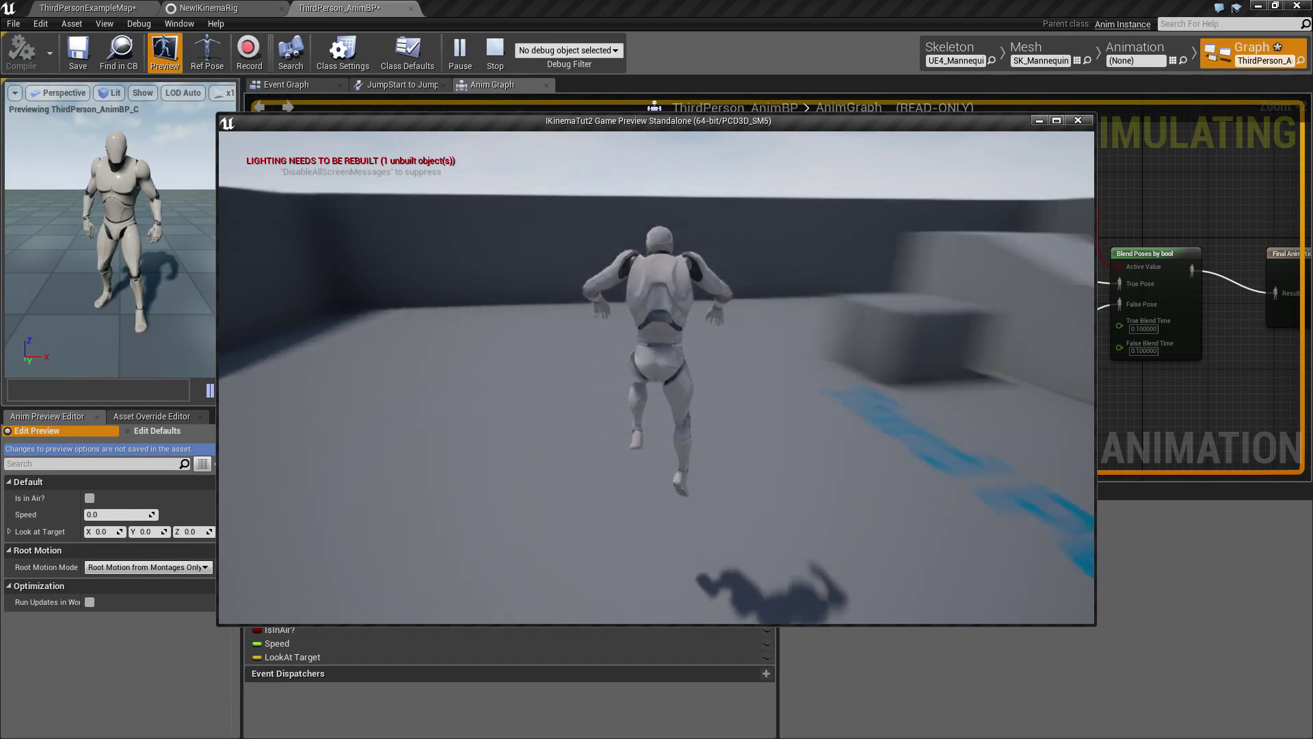
pyautogui.press('d')
pyautogui.press('space')
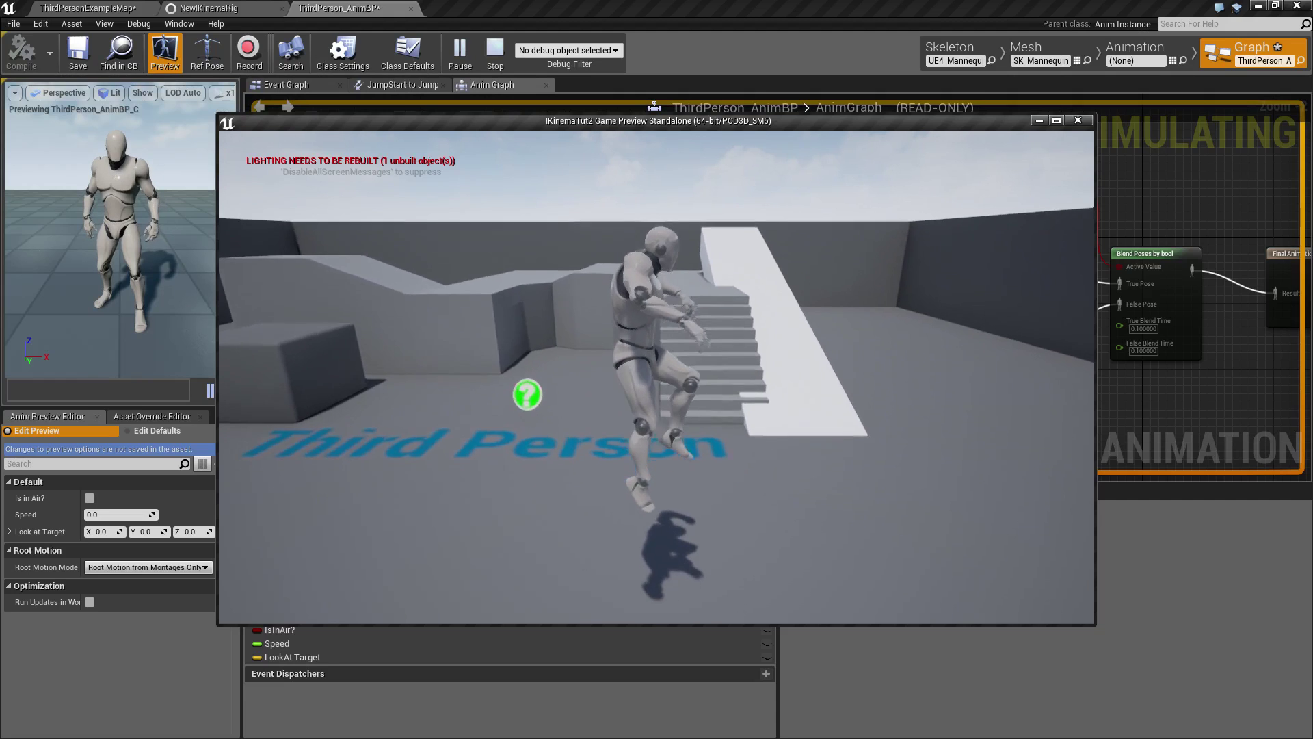
pyautogui.press('a')
pyautogui.press('space')
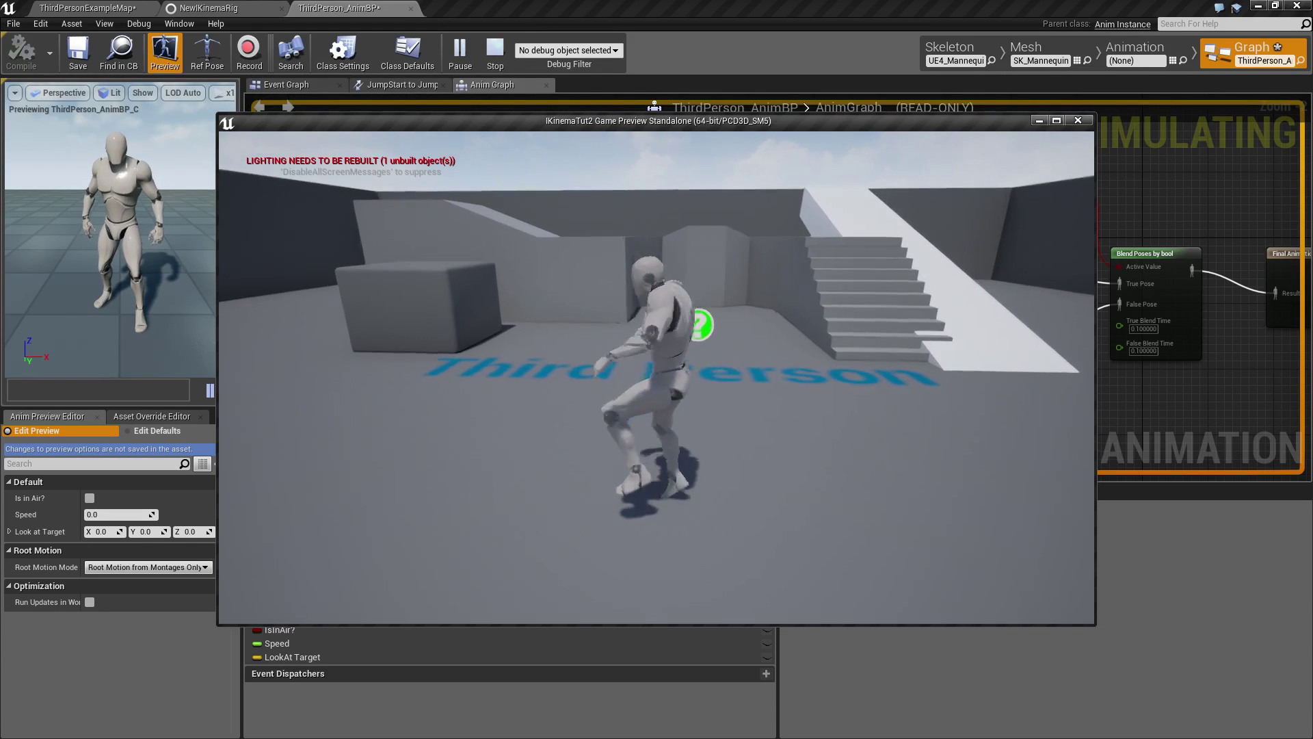
pyautogui.press('d')
pyautogui.press('space')
pyautogui.press('a')
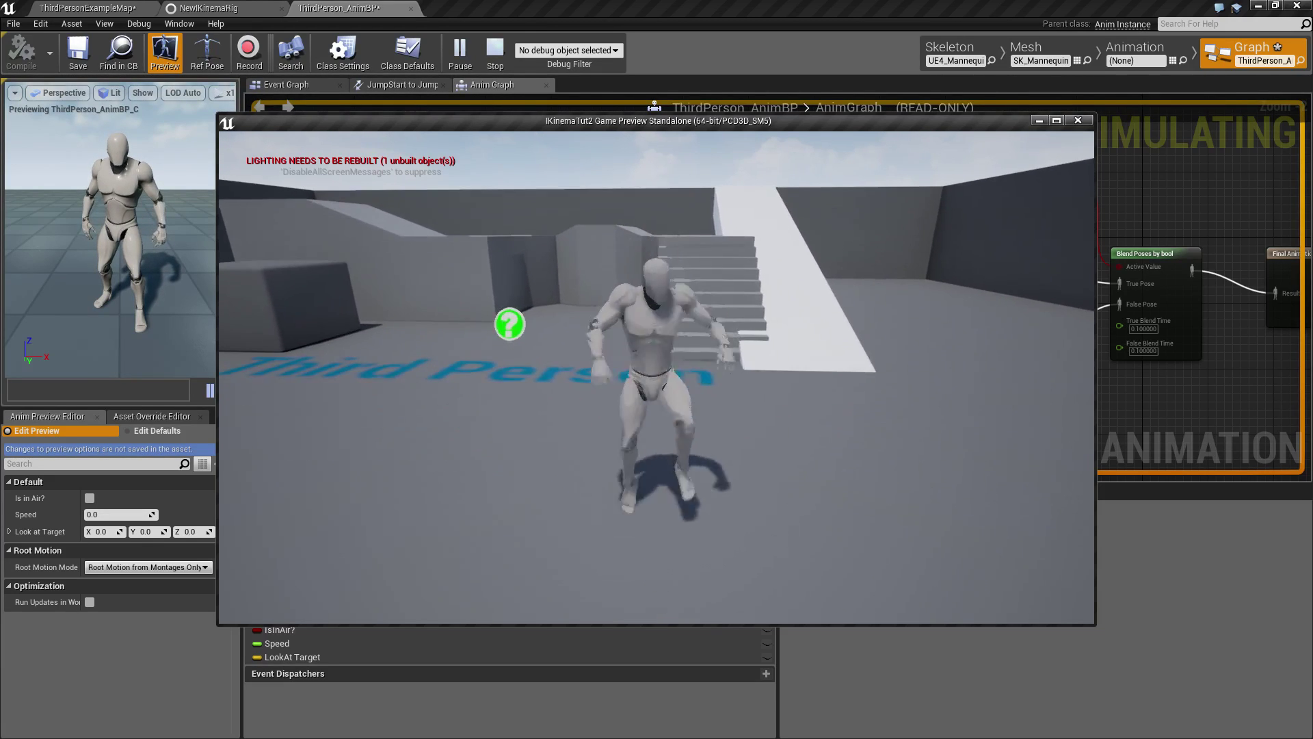
pyautogui.press('space')
pyautogui.press('d')
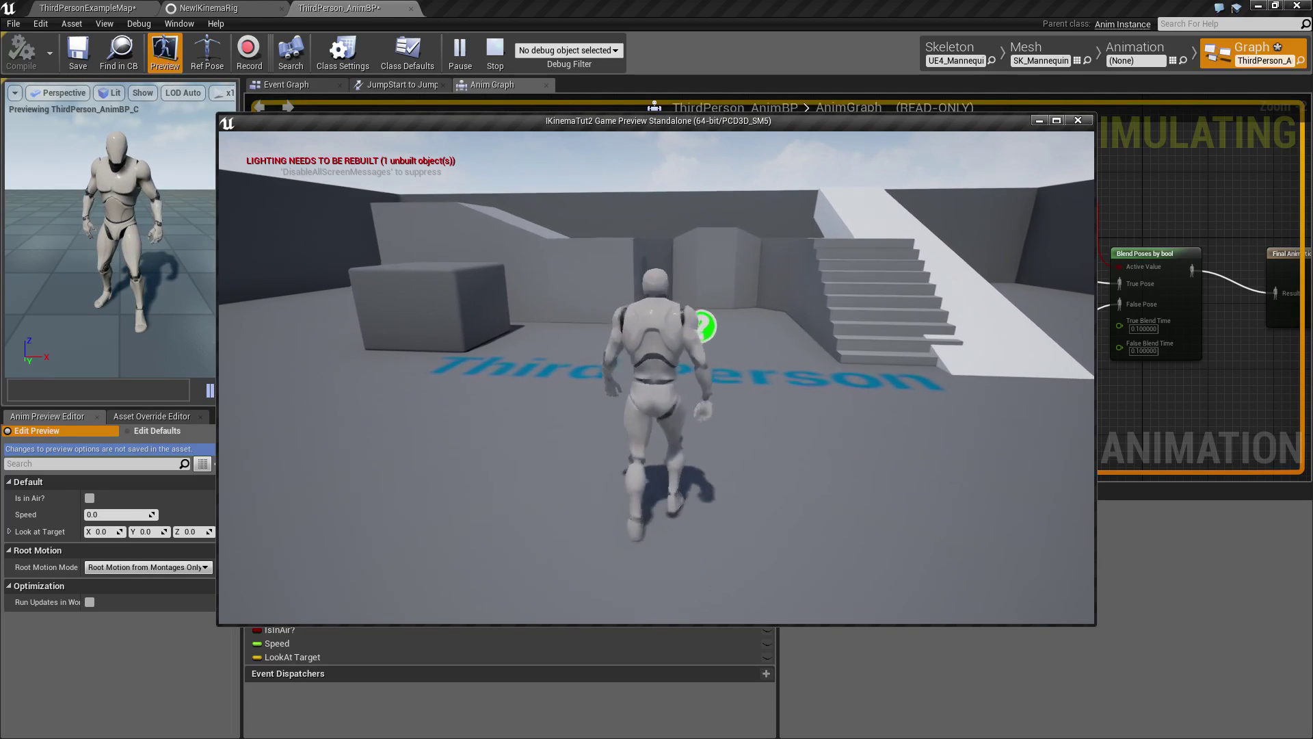
# Run the character up the ramp, jump off and run across the floor to check its landing, ending the preview when done.
pyautogui.press('w')
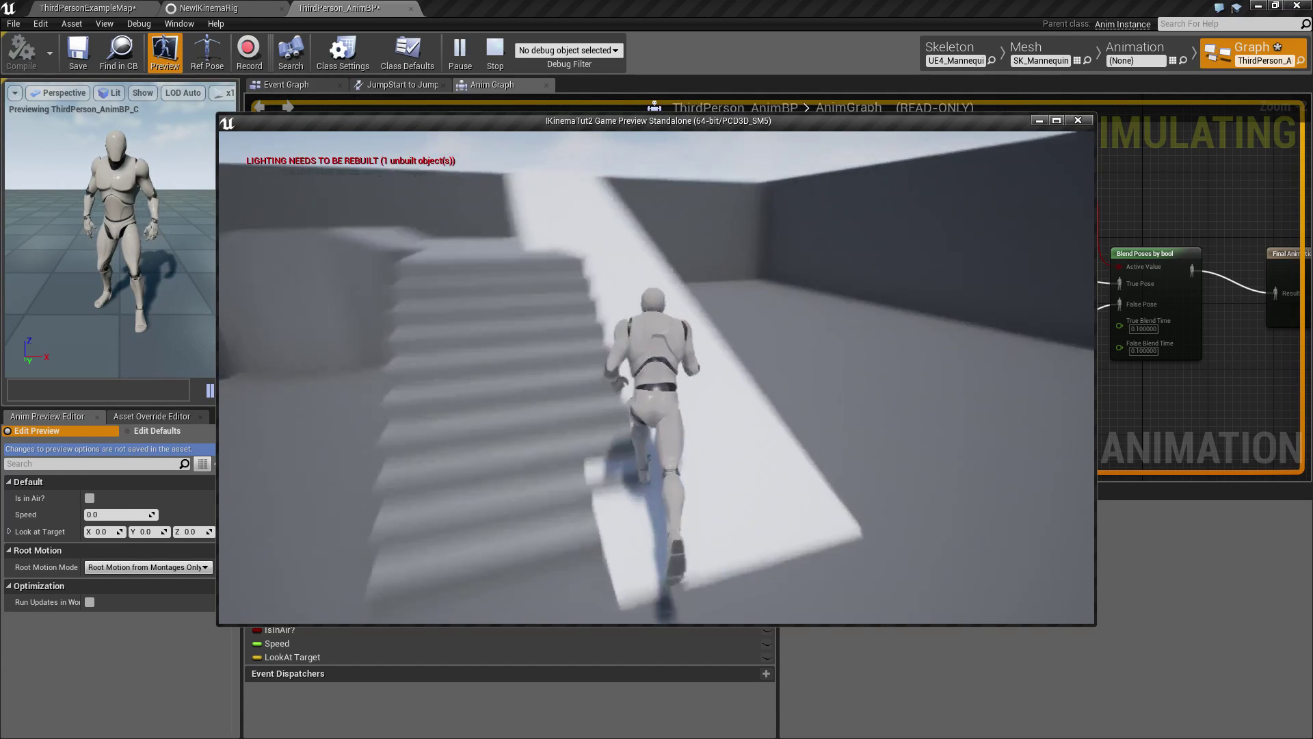
pyautogui.press('space')
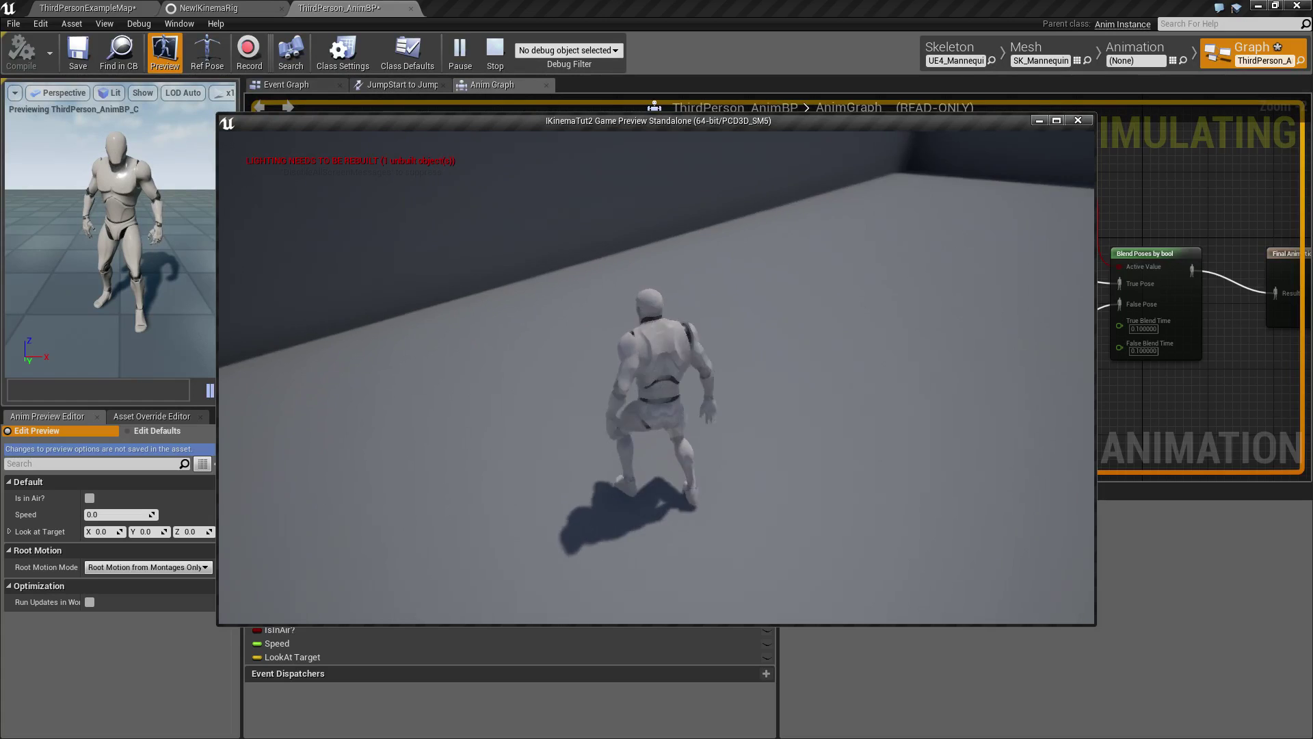
pyautogui.press('w')
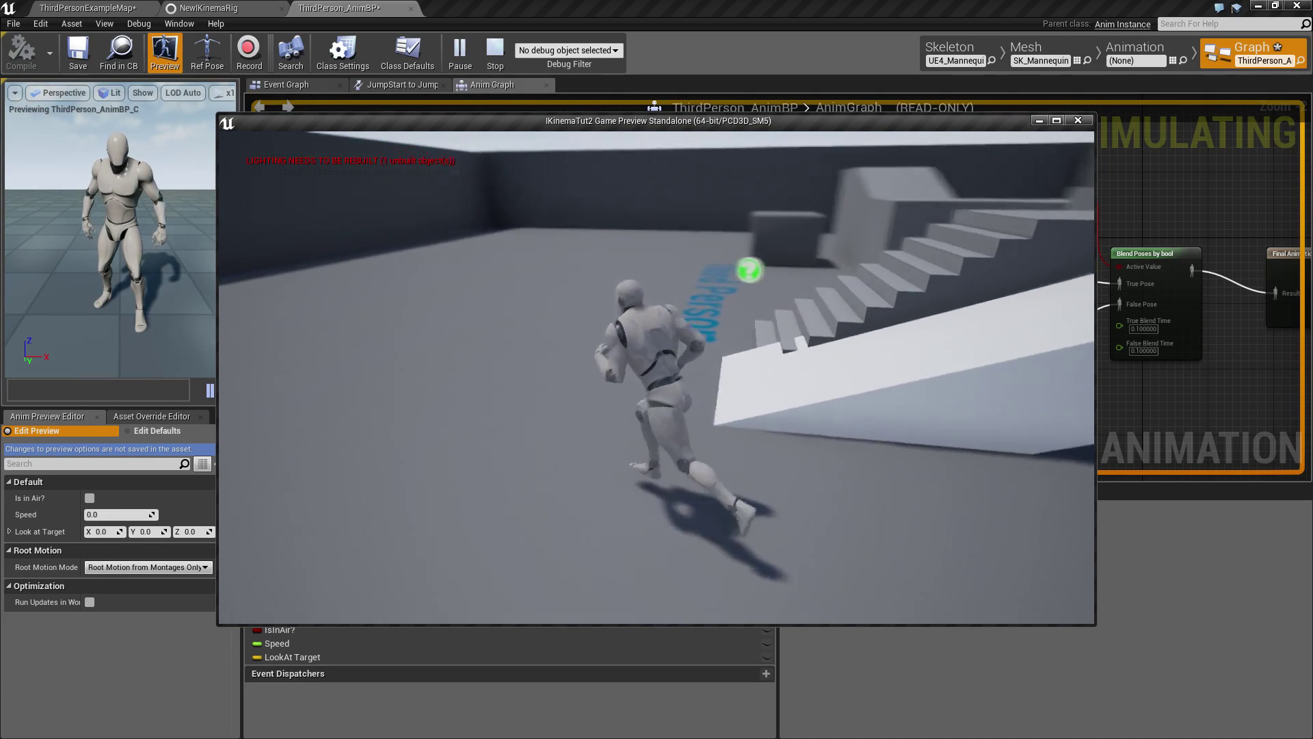
pyautogui.press('w')
pyautogui.press('Escape')
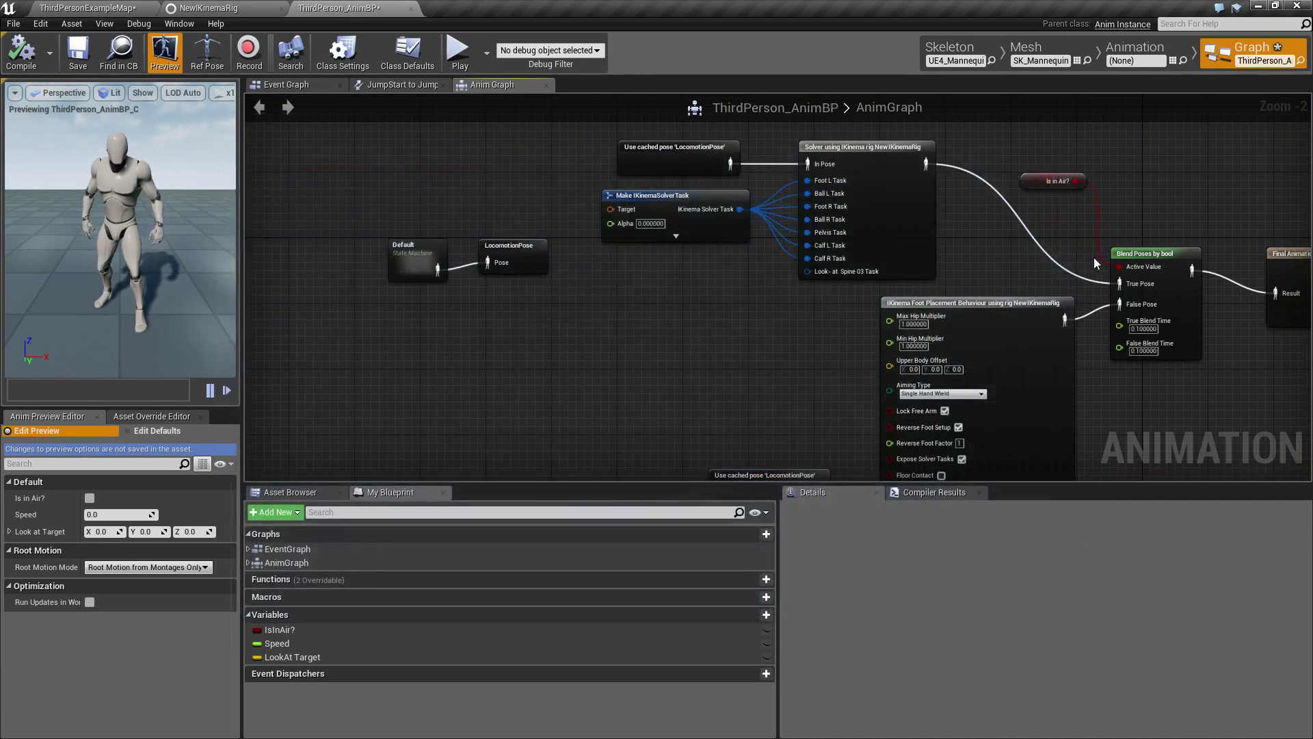
pyautogui.moveTo(744, 308); pyautogui.dragTo(700, 350, button='right')
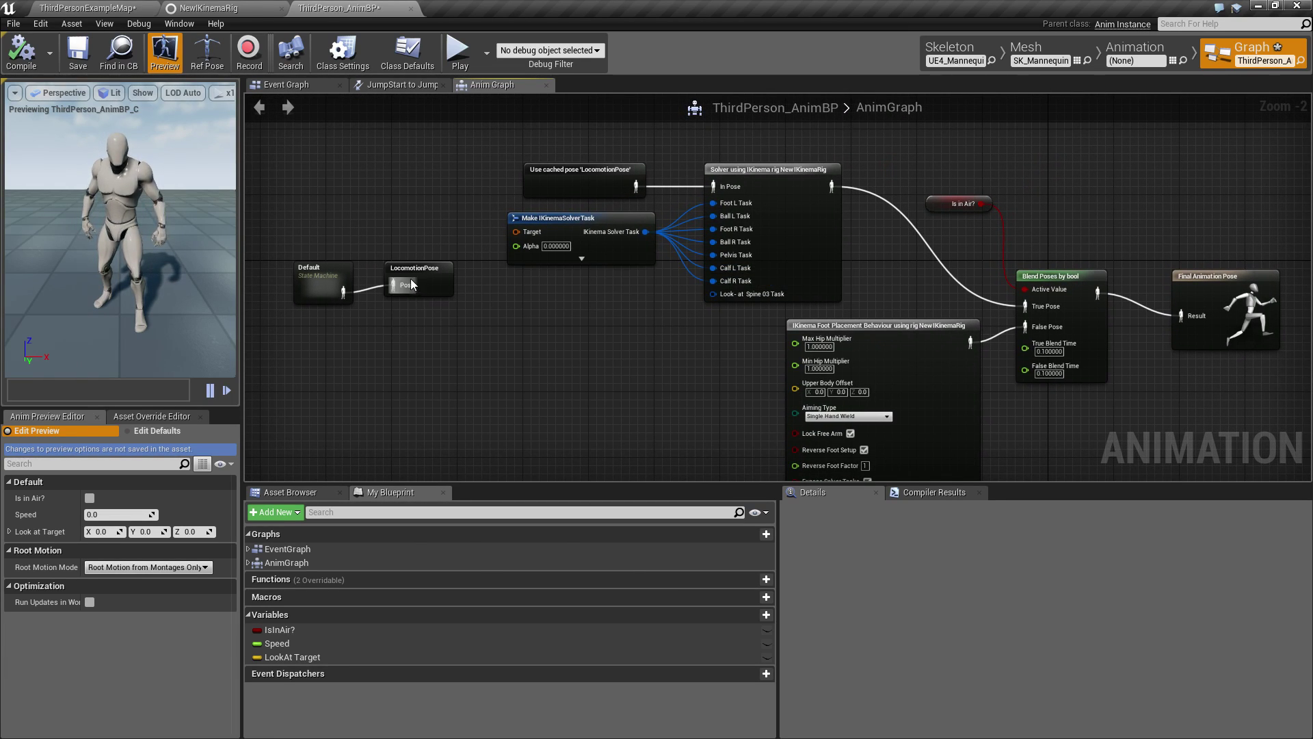
pyautogui.moveTo(704, 405); pyautogui.dragTo(731, 358, button='right')
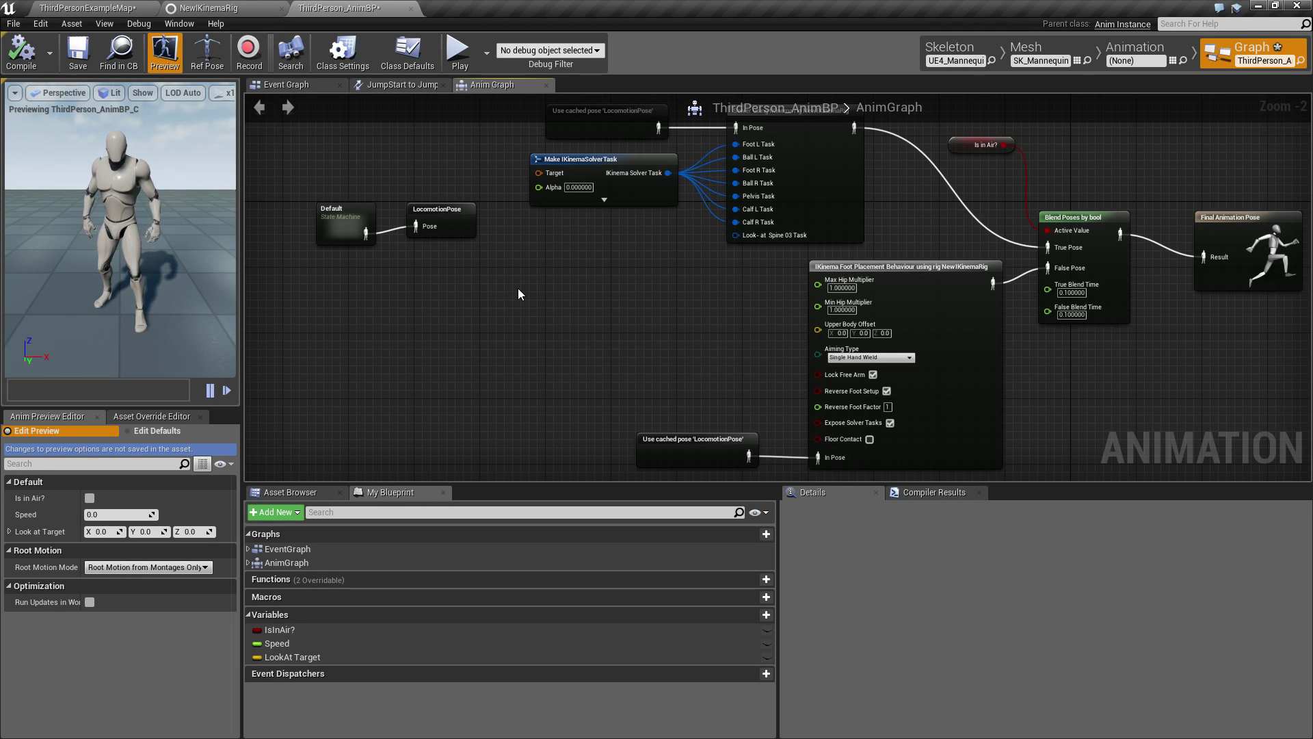
pyautogui.moveTo(578, 279); pyautogui.dragTo(574, 254, button='right')
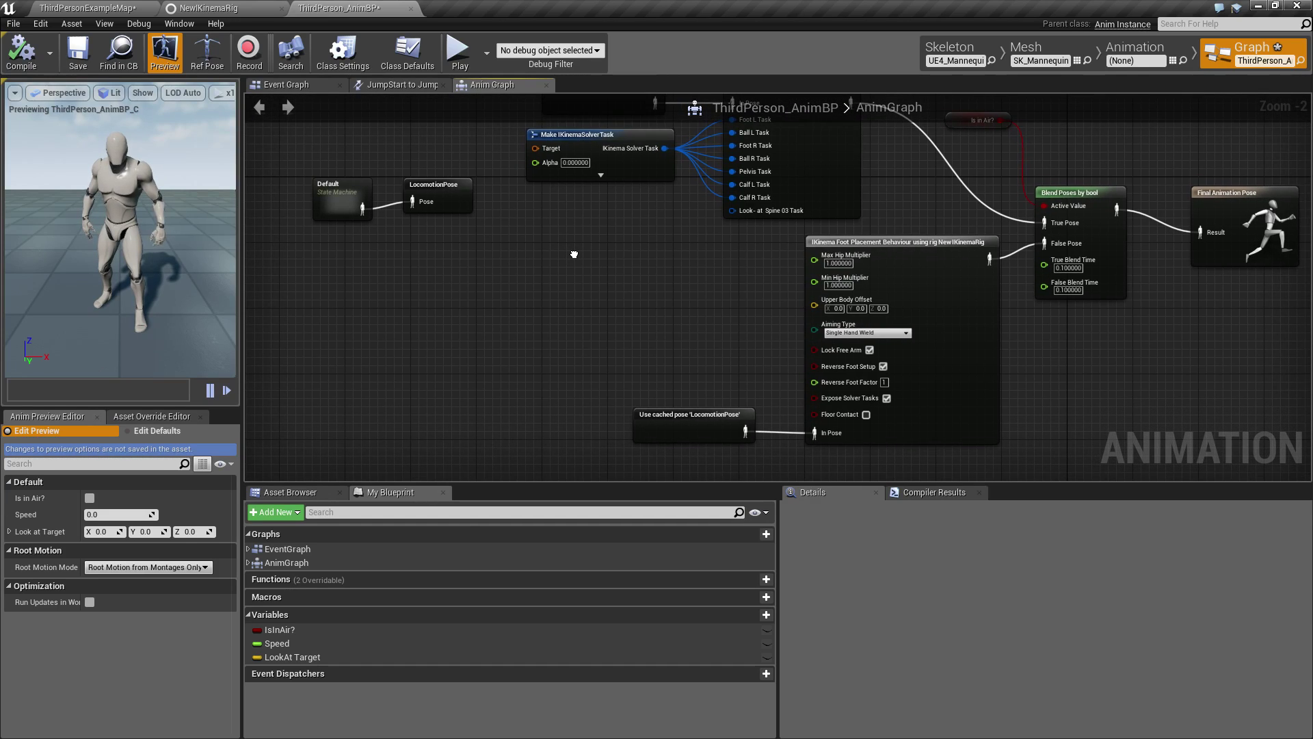